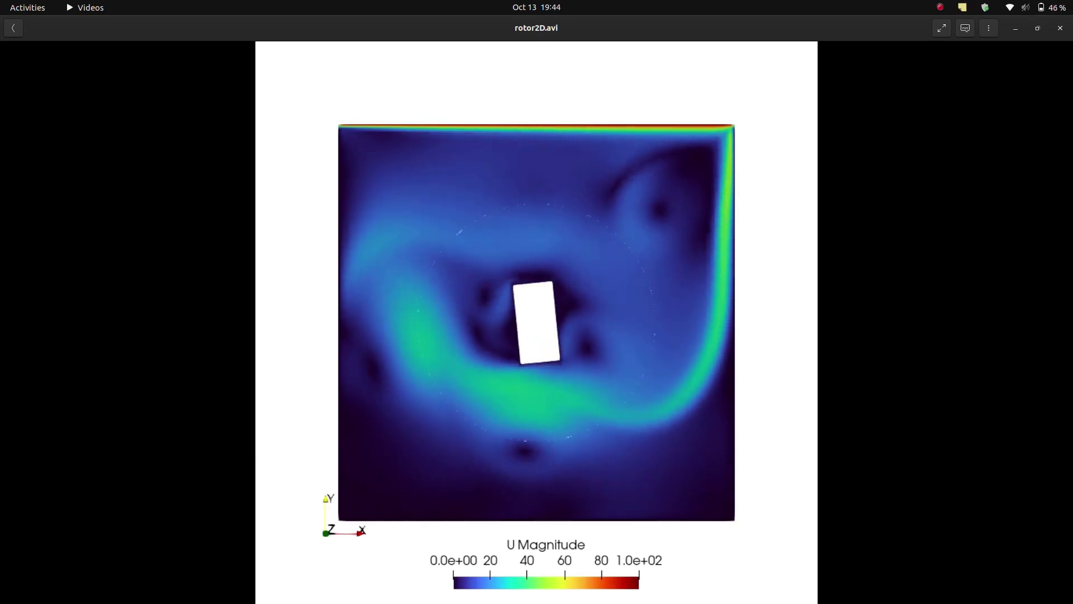
Step: Watch the rotor2D.avi flow animation, and switch to Document Viewer to read the questions in Autoroation_Rotor_2D.pdf
{"action": "mouse_move", "coordinate": [308, 100]}
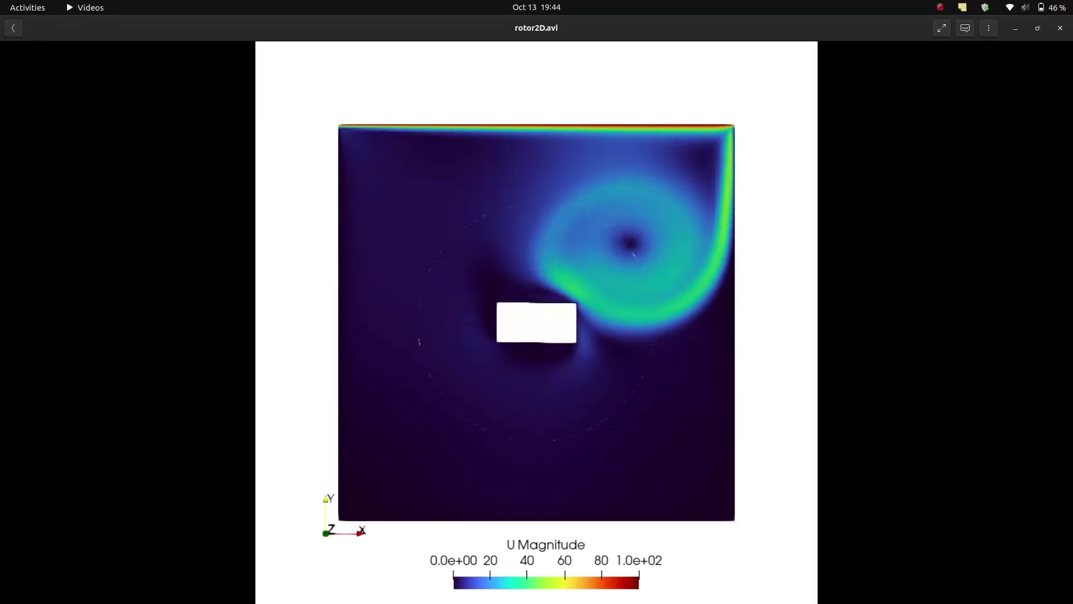
{"action": "mouse_move", "coordinate": [534, 294]}
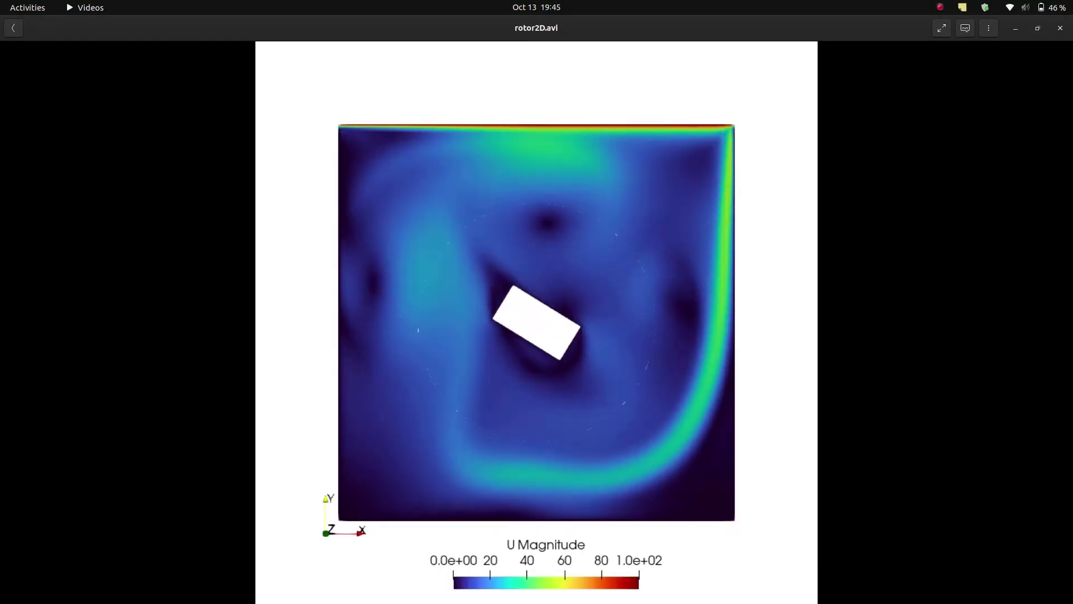
{"action": "key", "text": "alt+Tab"}
{"action": "key", "text": "alt+Tab"}
{"action": "key", "text": "alt+Tab"}
{"action": "key", "text": "alt+Tab"}
{"action": "key", "text": "alt+Tab"}
{"action": "key", "text": "alt+Tab"}
{"action": "key", "text": "alt+Tab"}
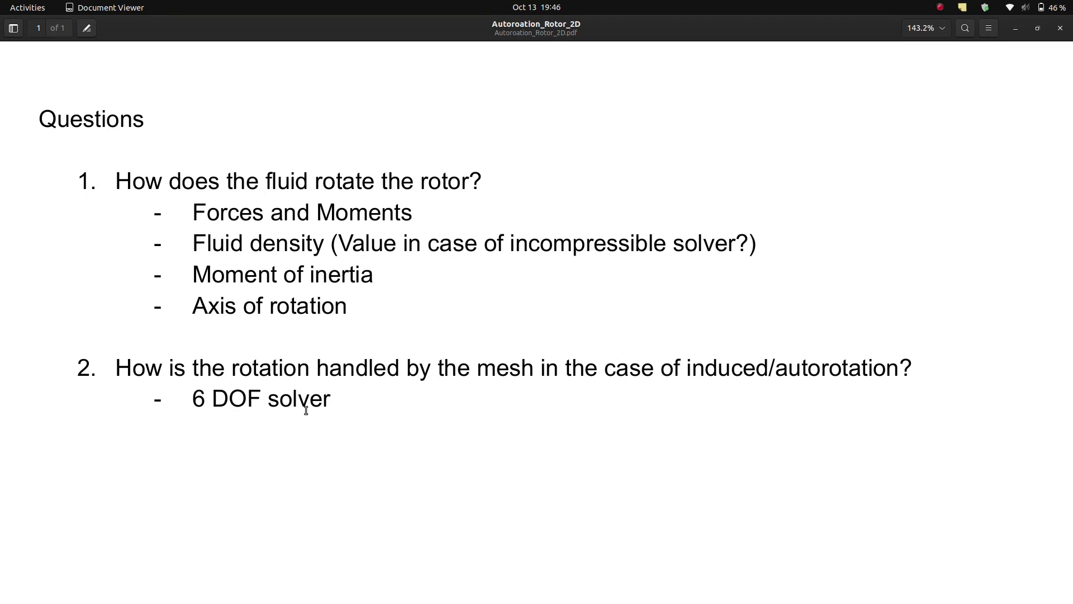
Step: Switch to Firefox and view the download options for the rotor2D_autorotation case files on GitHub
{"action": "mouse_move", "coordinate": [1, 174]}
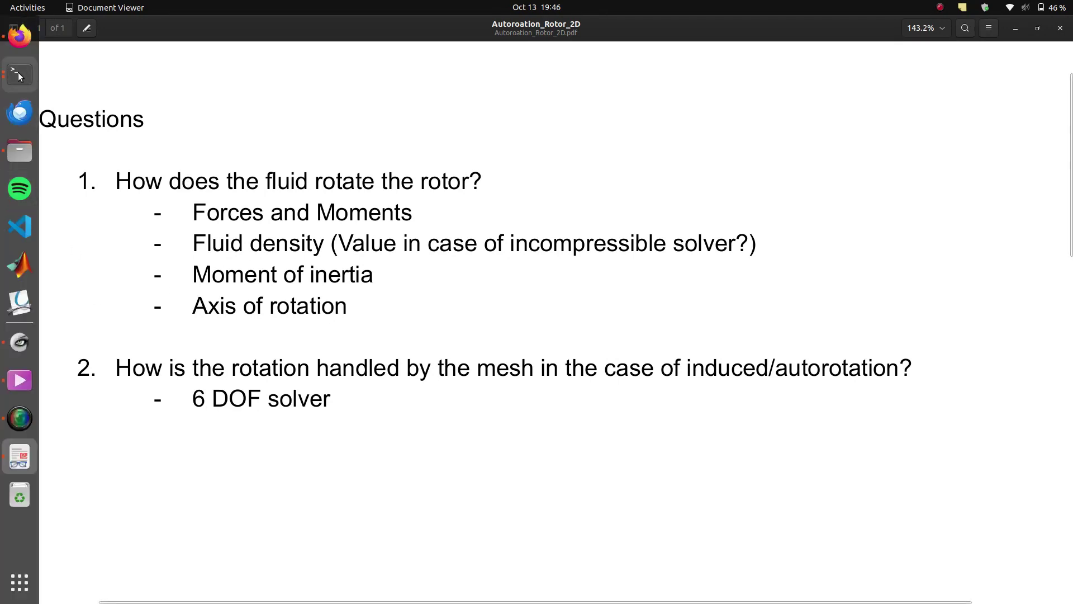
{"action": "left_click", "coordinate": [20, 36]}
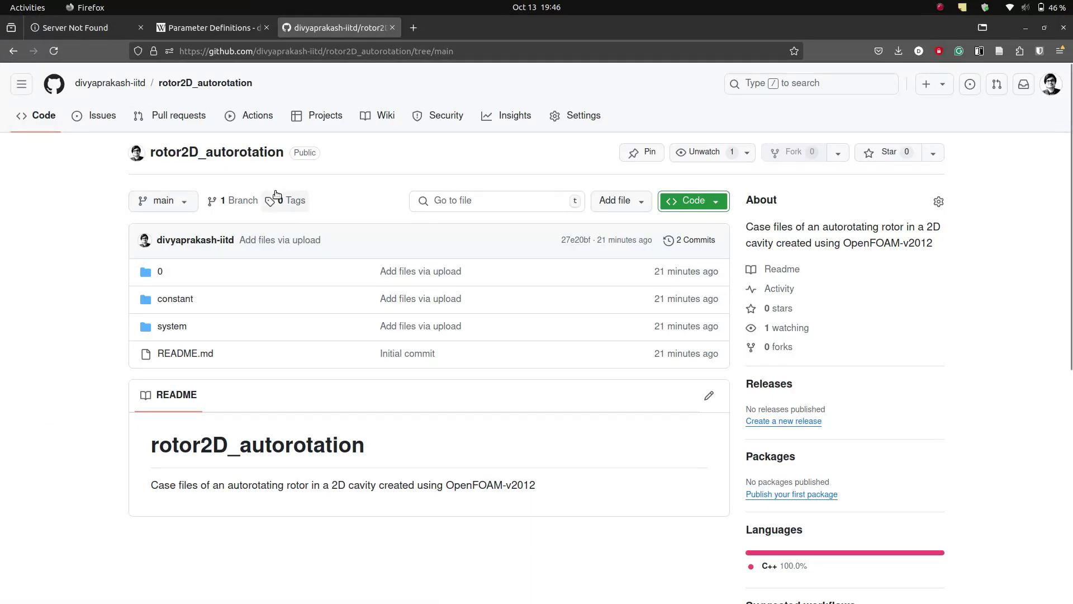
{"action": "left_click", "coordinate": [694, 203]}
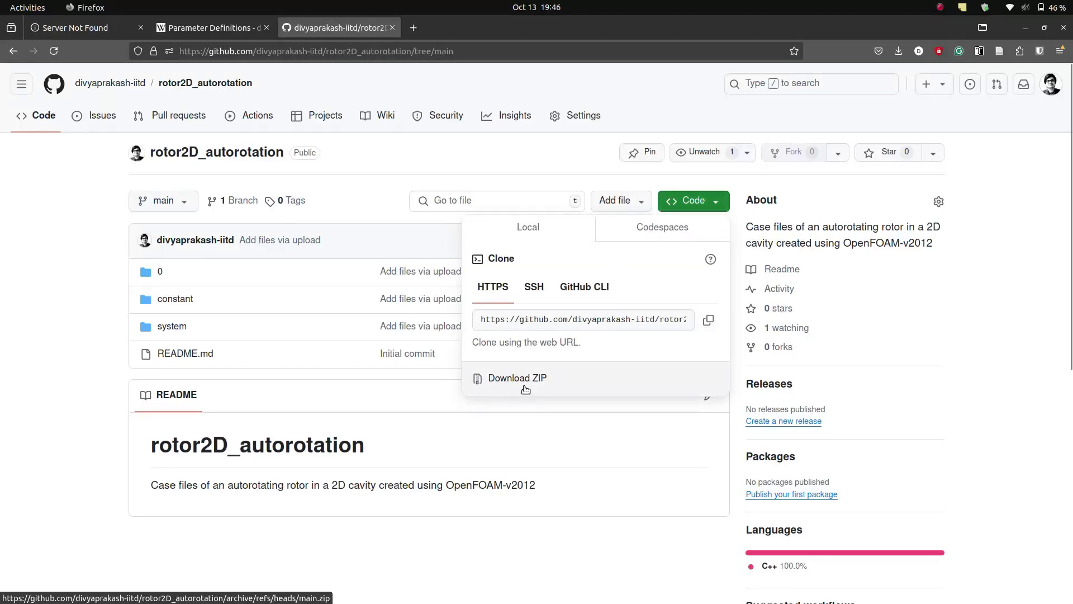
{"action": "left_click", "coordinate": [52, 482]}
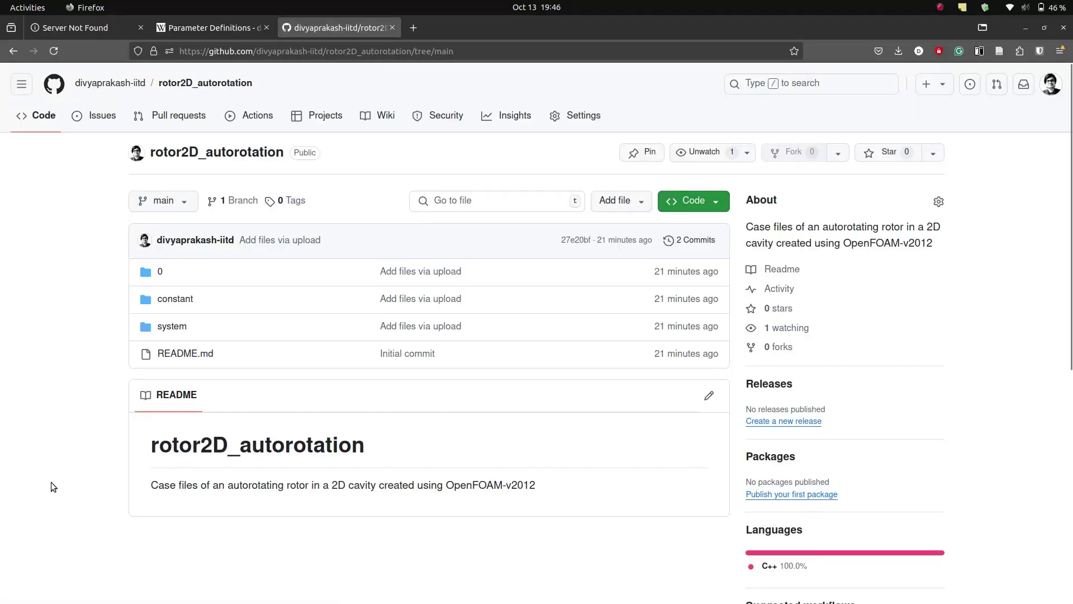
Step: Switch to Files and open the rotor2D_autorotation folder inside YT
{"action": "key", "text": "alt+Tab"}
{"action": "key", "text": "alt+Tab"}
{"action": "key", "text": "alt+Tab"}
{"action": "key", "text": "alt+Tab"}
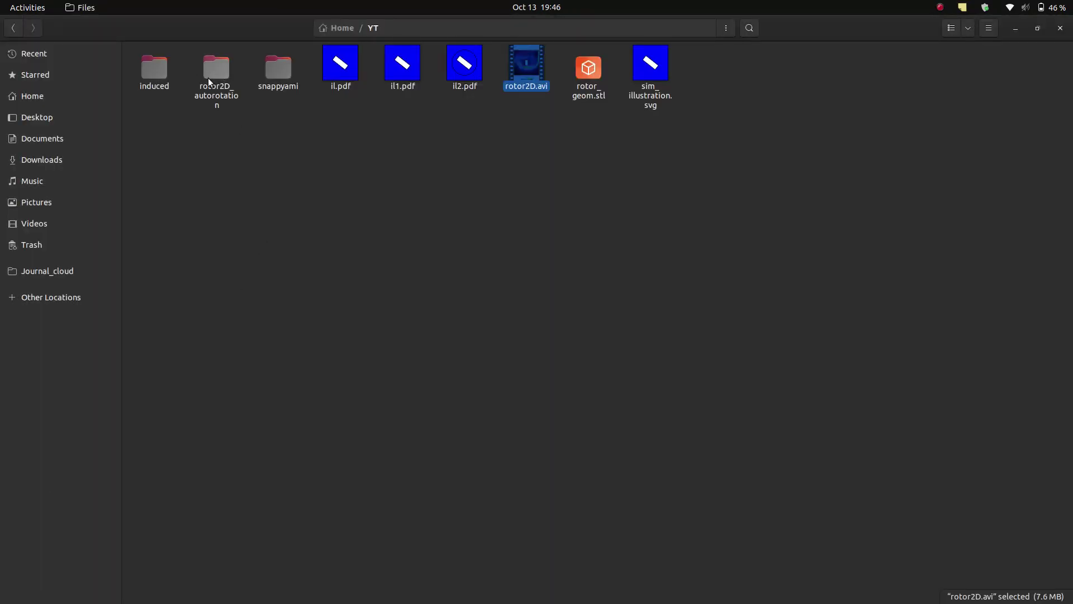
{"action": "left_click", "coordinate": [211, 83]}
{"action": "double_click", "coordinate": [210, 82]}
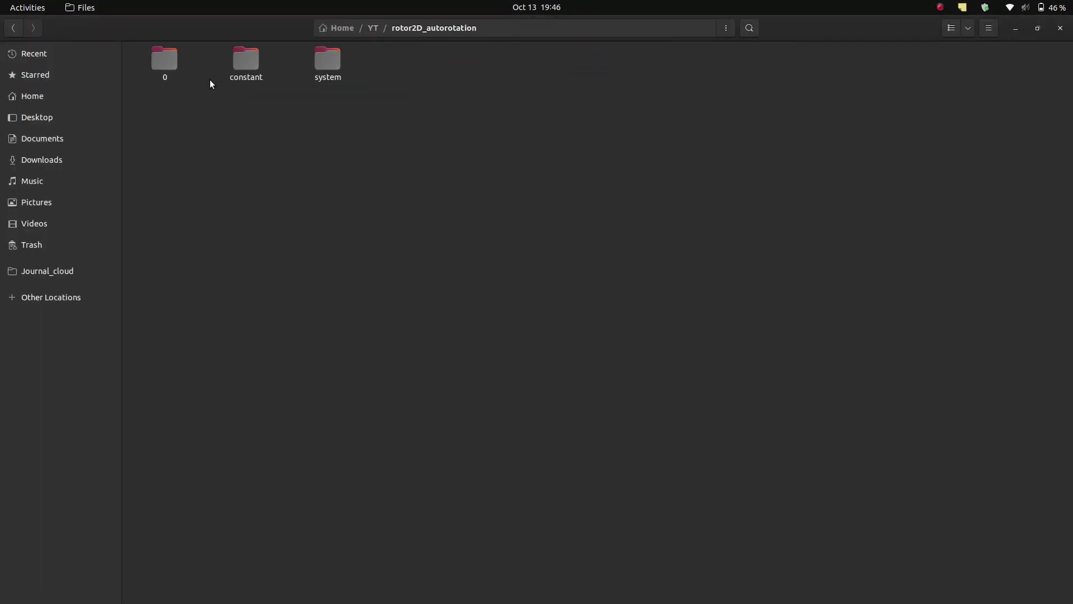
Step: Open a terminal in the rotor2D_autorotation case folder
{"action": "left_click_drag", "start_coordinate": [440, 143], "coordinate": [148, 58]}
{"action": "left_click", "coordinate": [236, 140]}
{"action": "right_click", "coordinate": [237, 145]}
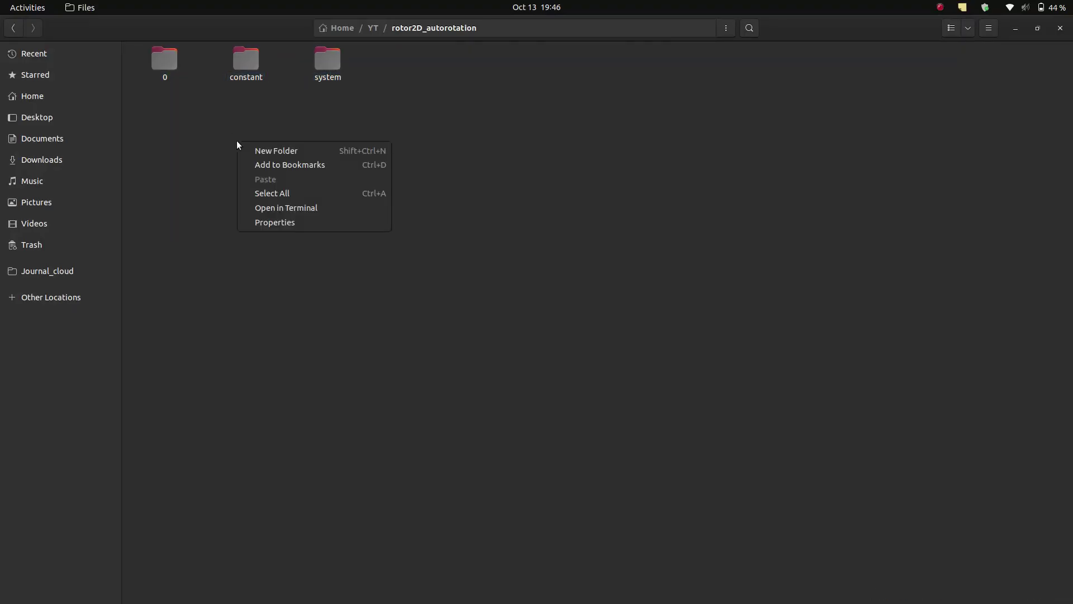
{"action": "left_click", "coordinate": [291, 207]}
{"action": "type", "text": "openfoam"}
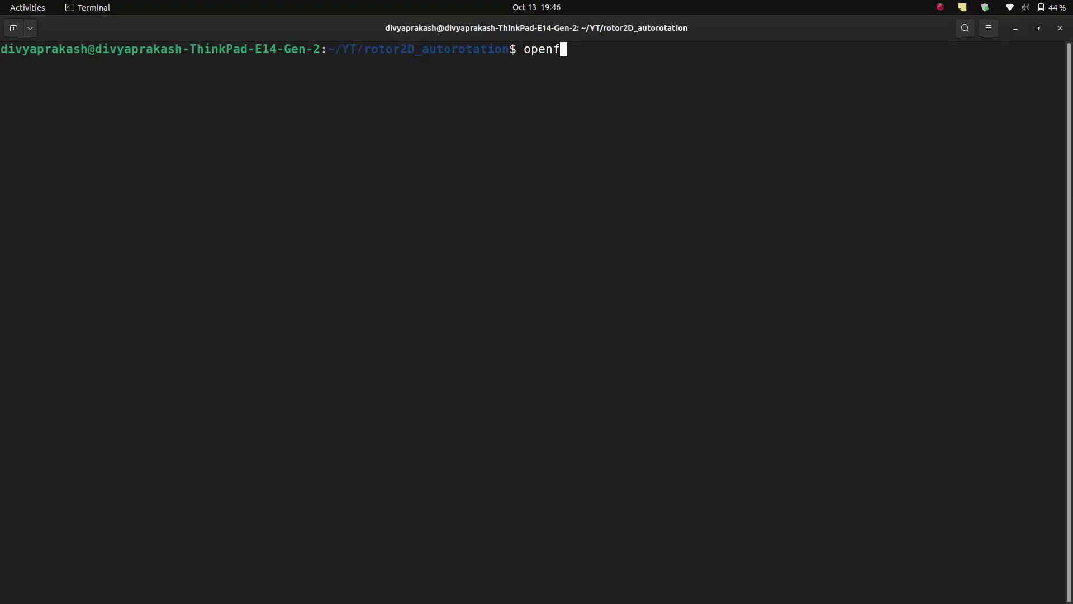
{"action": "key", "text": "BackSpace"}
{"action": "key", "text": "BackSpace"}
{"action": "key", "text": "BackSpace"}
{"action": "key", "text": "BackSpace"}
{"action": "key", "text": "BackSpace"}
{"action": "key", "text": "BackSpace"}
{"action": "key", "text": "BackSpace"}
Step: Change the terminal profile to "tutorials"
{"action": "left_click", "coordinate": [984, 31]}
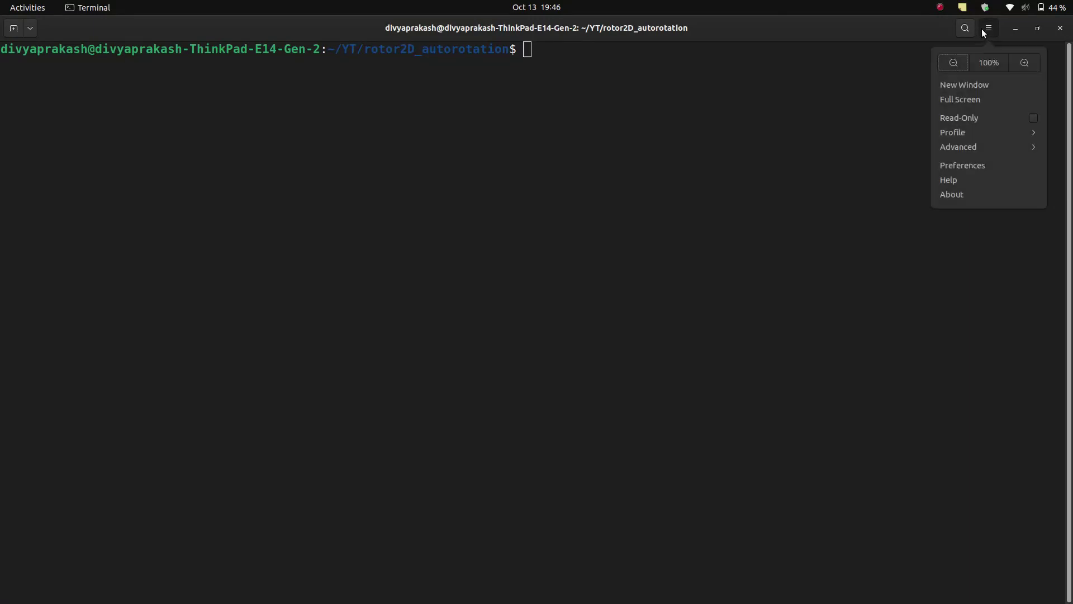
{"action": "left_click", "coordinate": [978, 135]}
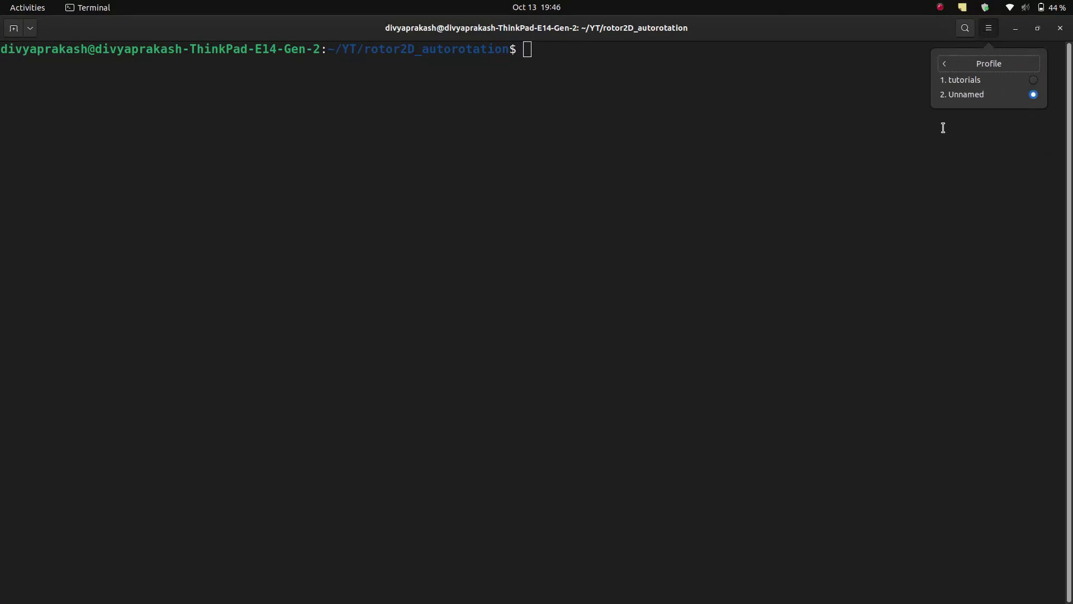
{"action": "left_click", "coordinate": [972, 81]}
{"action": "left_click", "coordinate": [679, 137]}
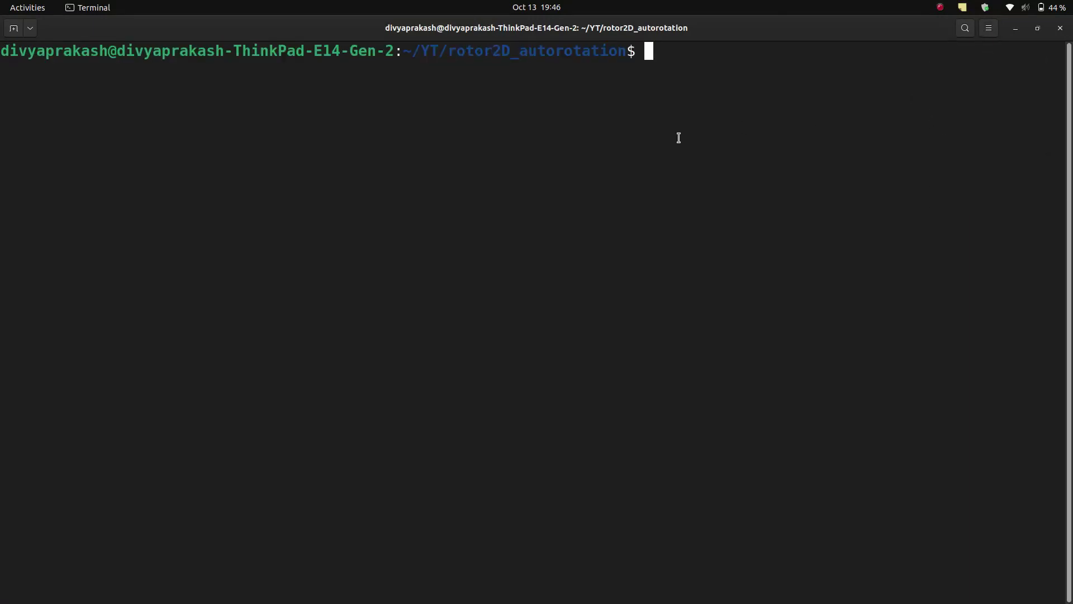
Step: Start an OpenFOAM shell session with openfoam2012 and list the contents of the case folder
{"action": "type", "text": "openfoam2012"}
{"action": "key", "text": "Return"}
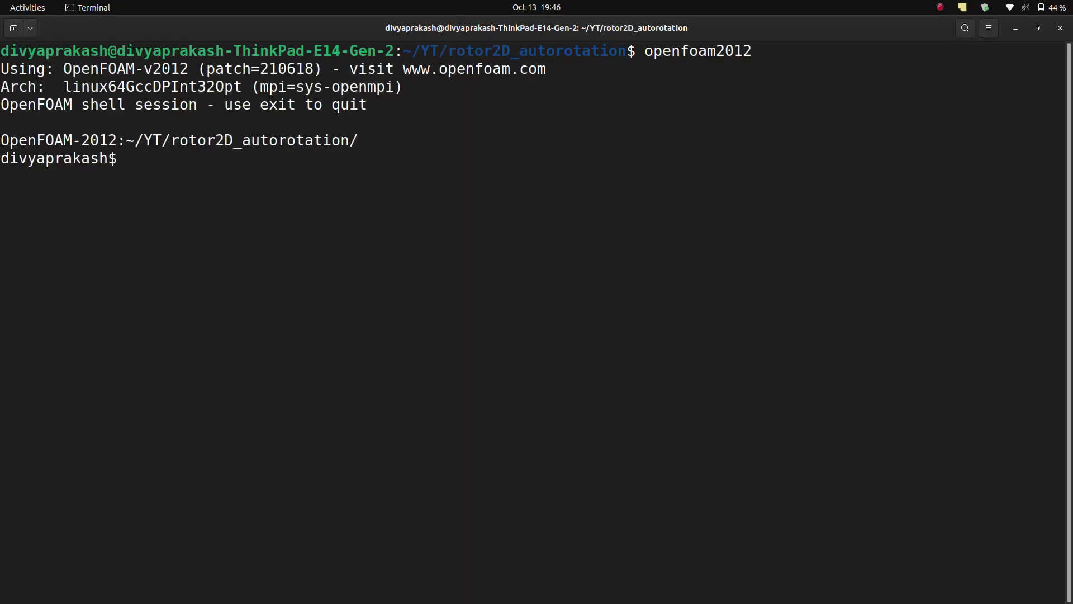
{"action": "type", "text": "ls"}
{"action": "key", "text": "Return"}
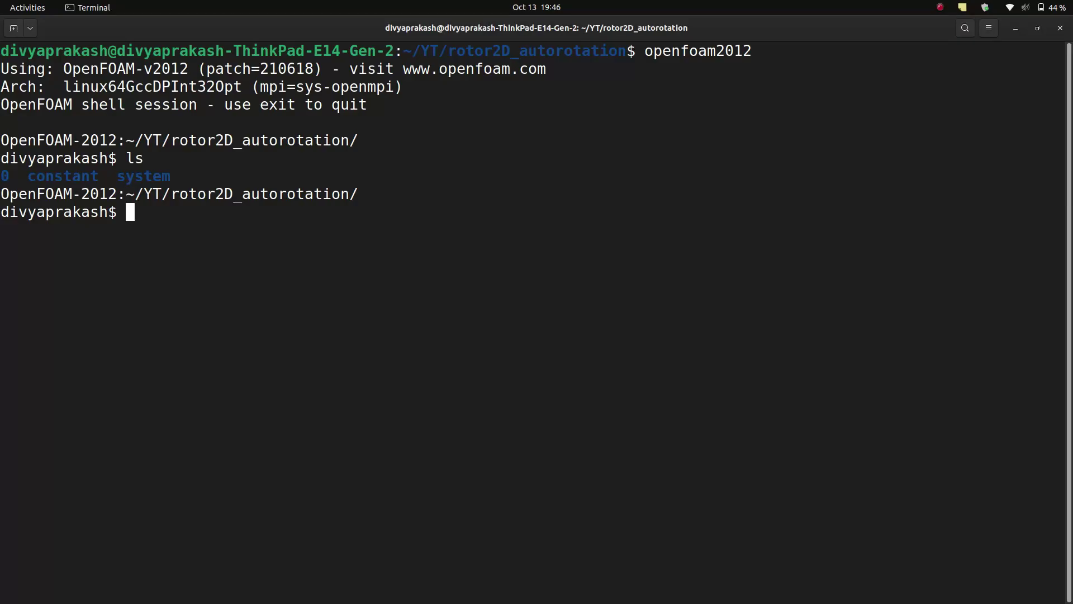
Step: Change into the case's constant directory and list its files
{"action": "type", "text": "cd co"}
{"action": "key", "text": "Tab"}
{"action": "key", "text": "Return"}
{"action": "type", "text": "ls"}
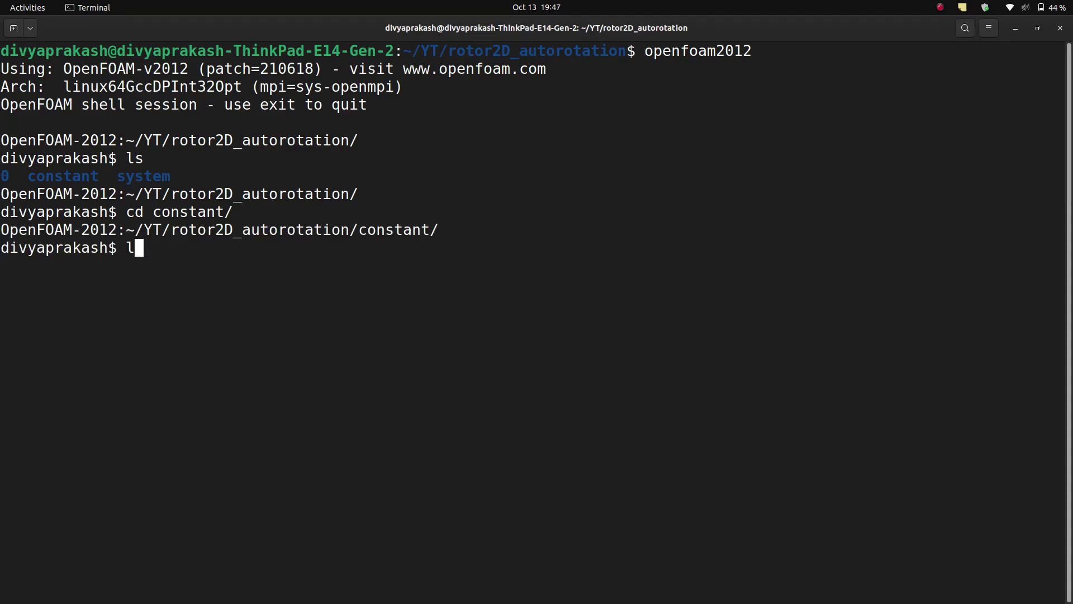
{"action": "key", "text": "Return"}
Step: Open the dynamicMeshDict file in the vi editor
{"action": "type", "text": "vi d"}
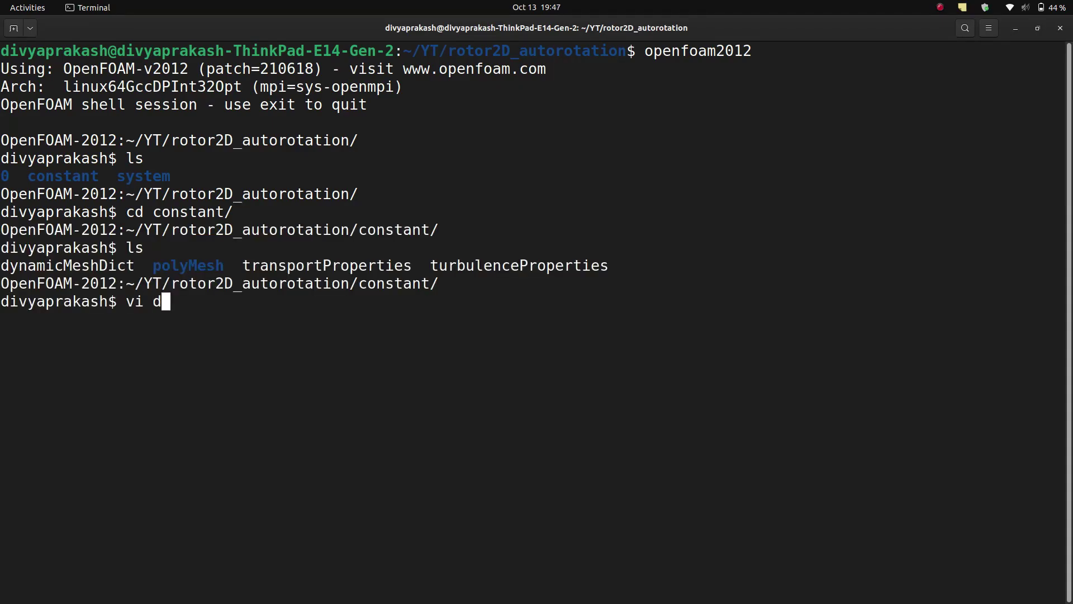
{"action": "key", "text": "Tab"}
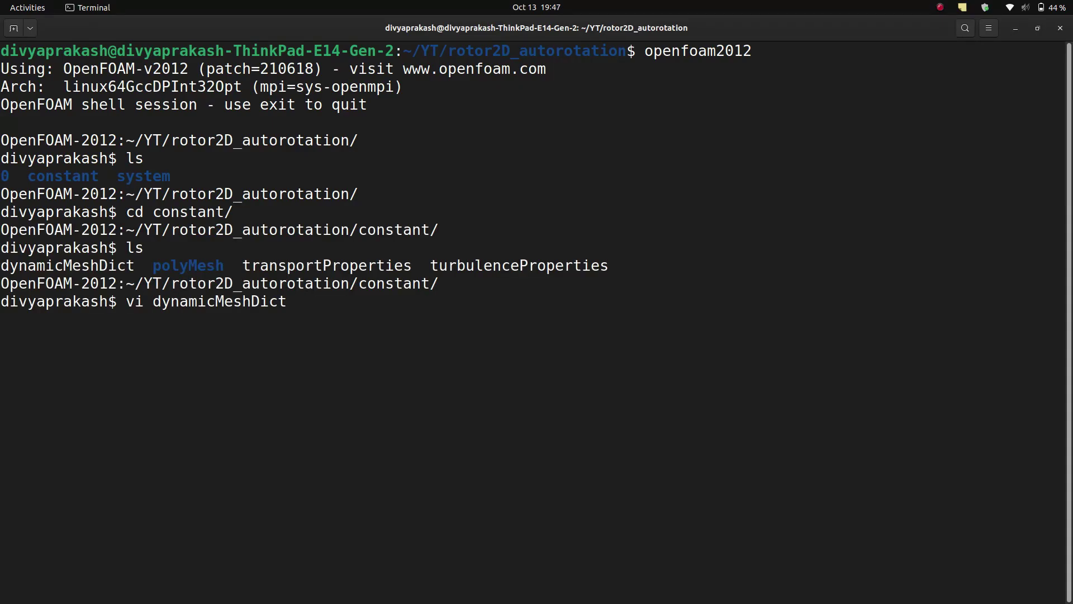
{"action": "key", "text": "Return"}
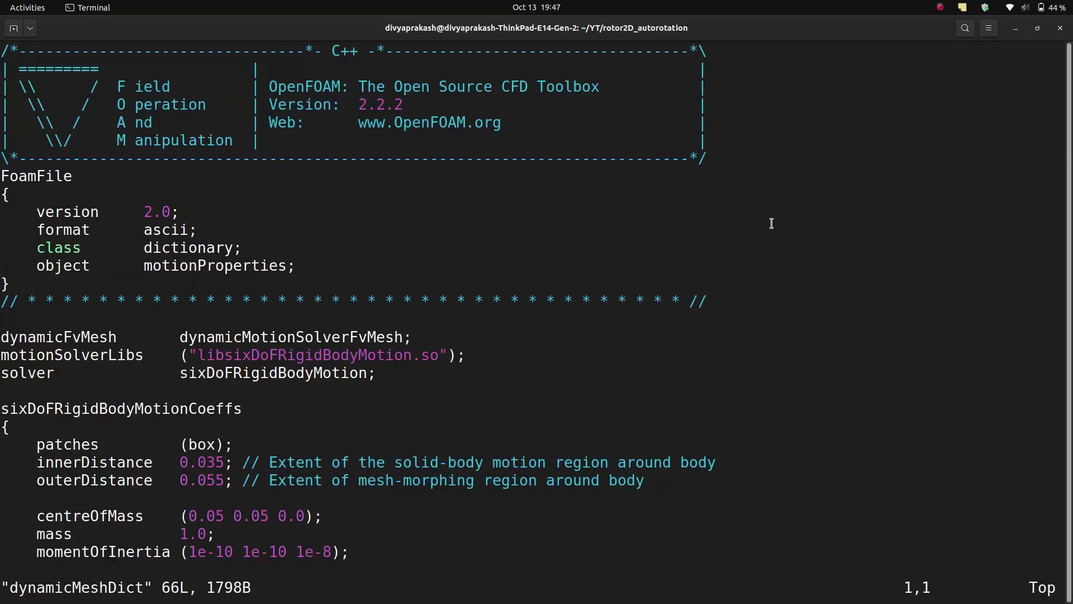
Step: Examine the solver entry and the sixDoFRigidBodyMotionCoeffs block in dynamicMeshDict
{"action": "key", "text": "Down"}
{"action": "key", "text": "Down"}
{"action": "key", "text": "Down"}
{"action": "key", "text": "Down"}
{"action": "key", "text": "Down"}
{"action": "key", "text": "Down"}
{"action": "key", "text": "Down"}
{"action": "key", "text": "Down"}
{"action": "key", "text": "Down"}
{"action": "key", "text": "Down"}
{"action": "key", "text": "Down"}
{"action": "key", "text": "Down"}
{"action": "key", "text": "Down"}
{"action": "key", "text": "Down"}
{"action": "key", "text": "Down"}
{"action": "key", "text": "Down"}
{"action": "key", "text": "Down"}
{"action": "key", "text": "Down"}
{"action": "key", "text": "Down"}
{"action": "key", "text": "Down"}
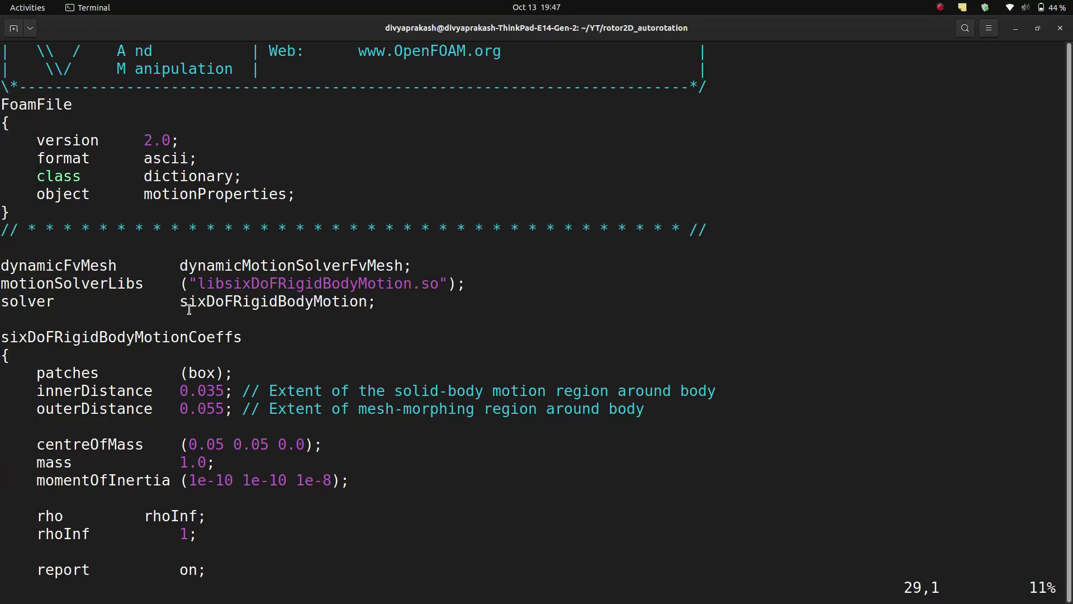
{"action": "mouse_move", "coordinate": [189, 310]}
{"action": "left_mouse_down"}
{"action": "mouse_move", "coordinate": [370, 306]}
{"action": "mouse_move", "coordinate": [178, 306]}
{"action": "left_mouse_up"}
{"action": "left_click", "coordinate": [370, 307]}
{"action": "left_click", "coordinate": [177, 305]}
{"action": "scroll", "coordinate": [177, 305], "scroll_direction": "down", "scroll_amount": 4}
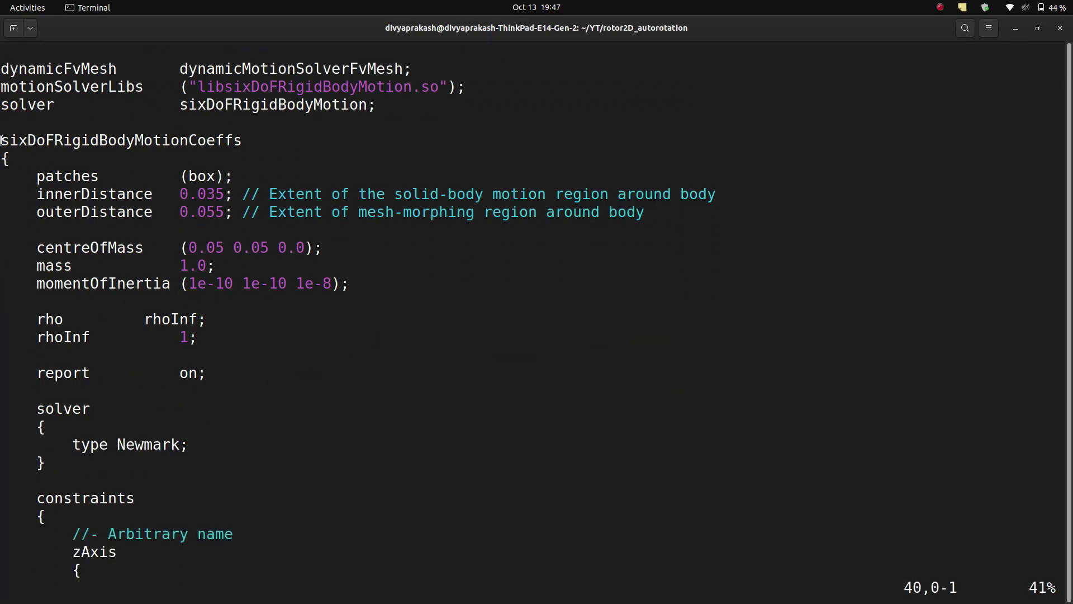
{"action": "left_click_drag", "start_coordinate": [2, 140], "coordinate": [217, 600]}
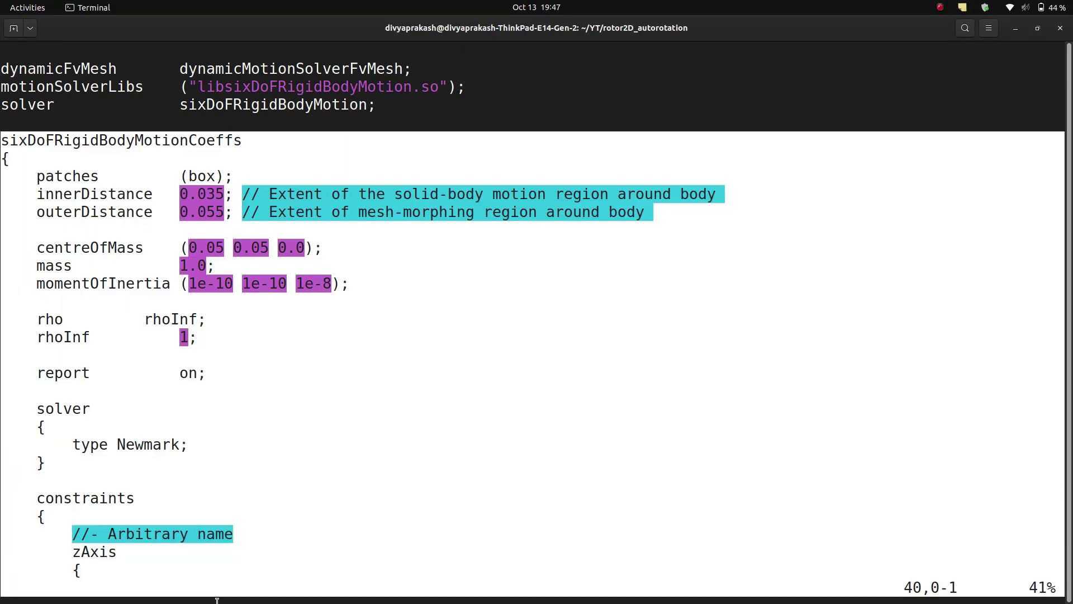
{"action": "scroll", "coordinate": [220, 600], "scroll_direction": "down", "scroll_amount": 4}
Step: Return to the solver entries of dynamicMeshDict and turn on line numbering with ":set number"
{"action": "scroll", "coordinate": [218, 596], "scroll_direction": "up", "scroll_amount": 5}
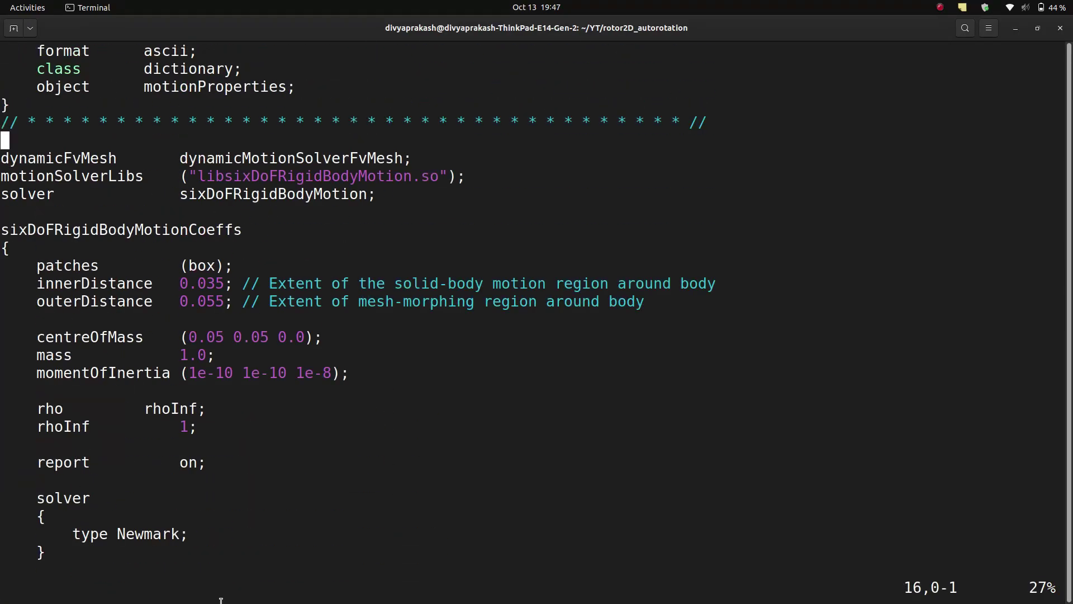
{"action": "type", "text": ":set number"}
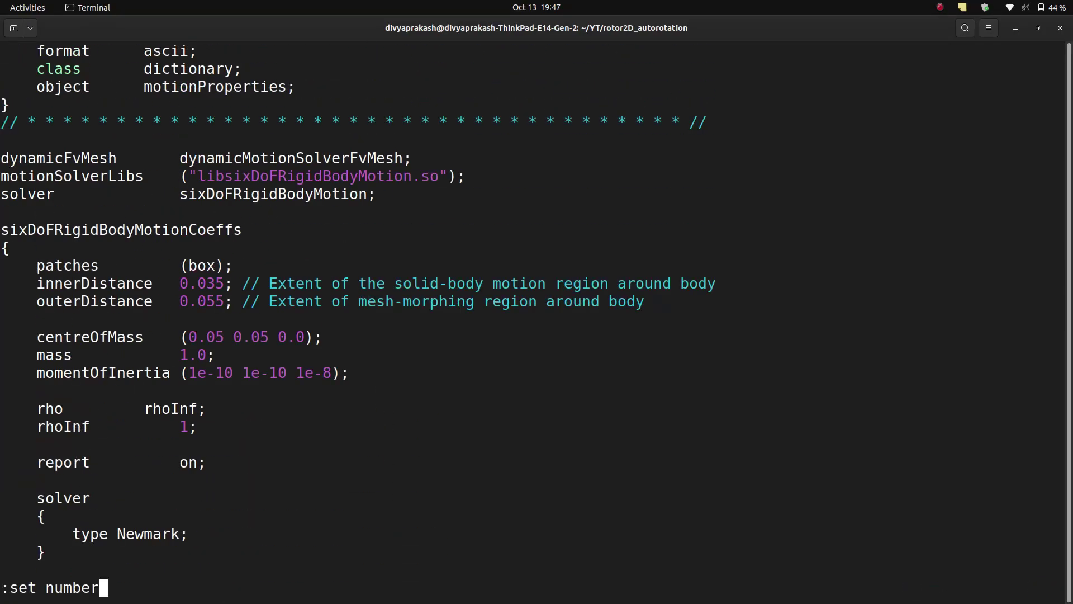
{"action": "key", "text": "Return"}
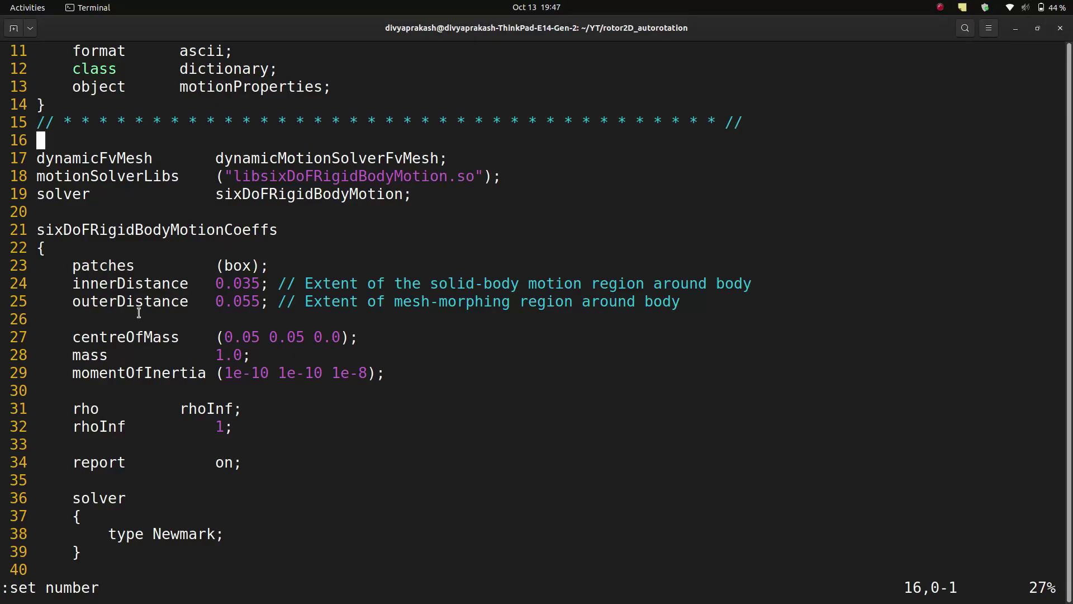
Step: Switch to Firefox and examine the title and introduction of the OpenFOAM wiki page "Parameter Definitions - dynamicMotionSolverFvMesh"
{"action": "key", "text": "alt+Tab"}
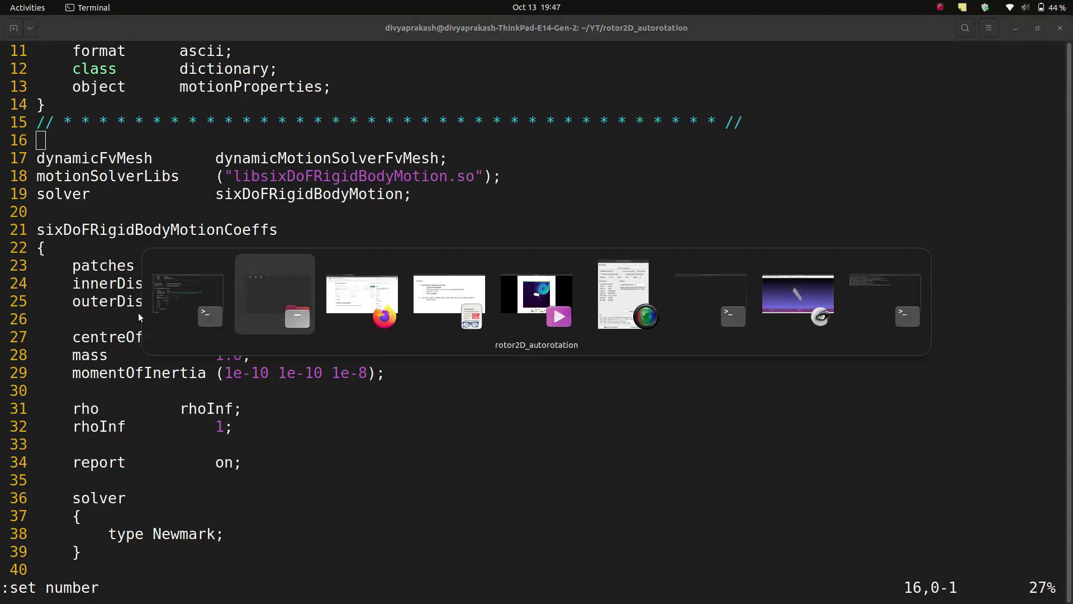
{"action": "key", "text": "alt+Tab"}
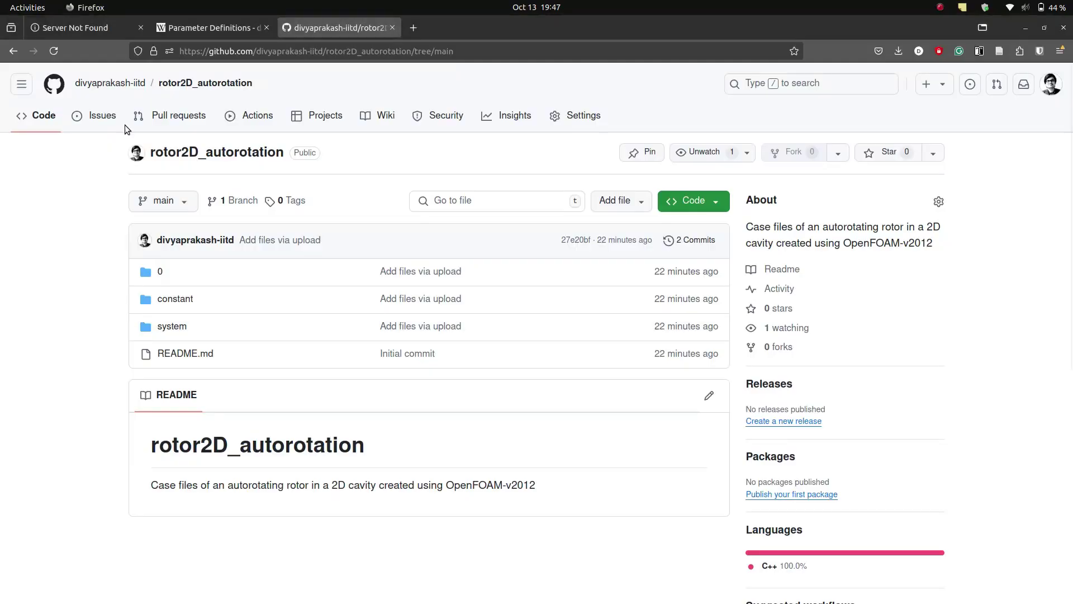
{"action": "left_click", "coordinate": [183, 26]}
{"action": "scroll", "coordinate": [201, 319], "scroll_direction": "up", "scroll_amount": 15}
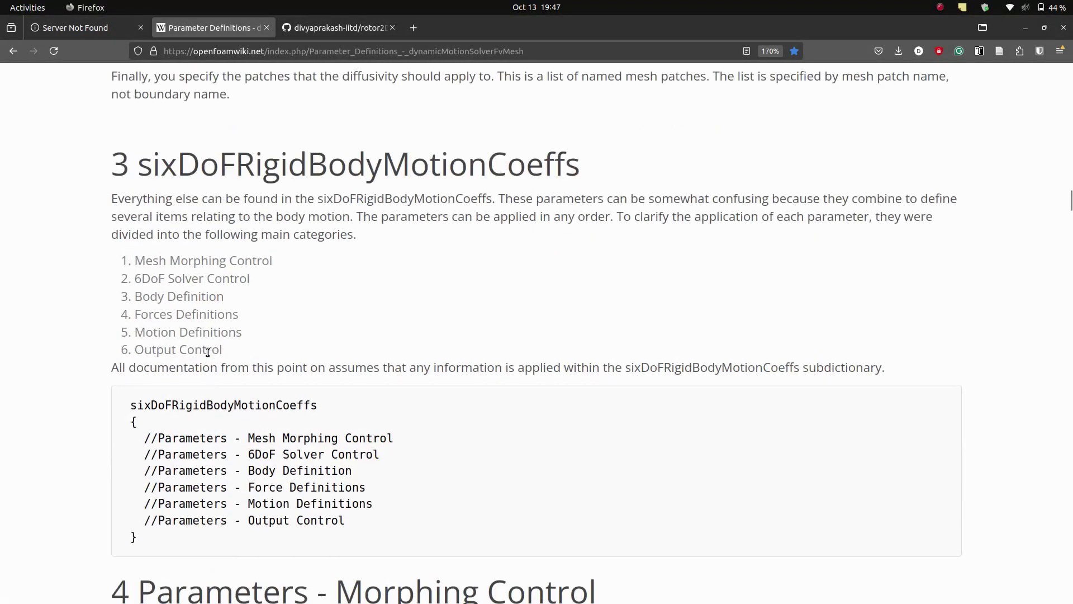
{"action": "scroll", "coordinate": [207, 352], "scroll_direction": "up", "scroll_amount": 20}
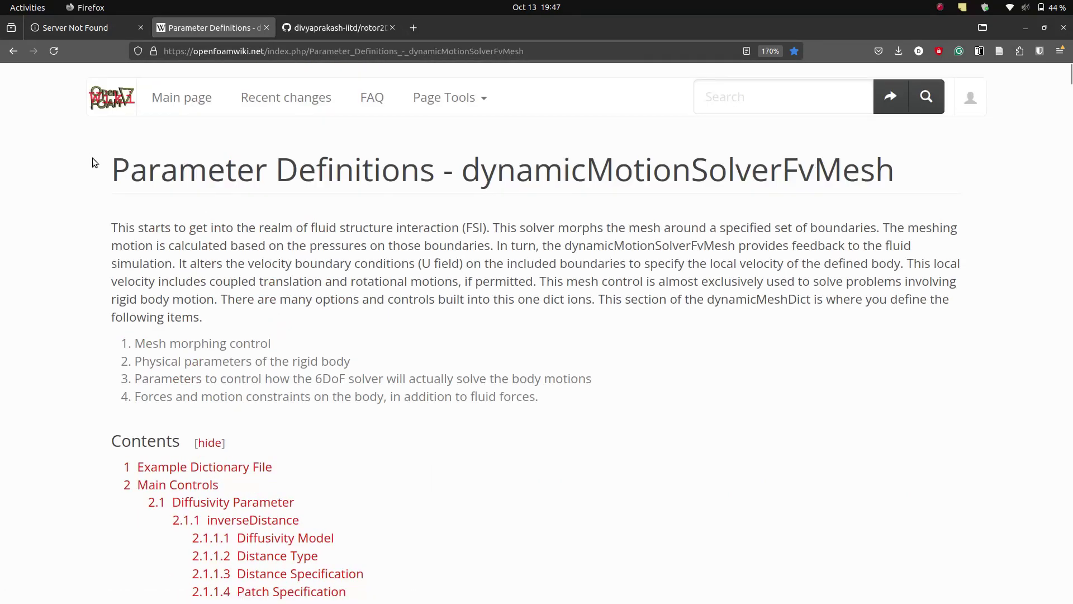
{"action": "left_click_drag", "start_coordinate": [95, 163], "coordinate": [848, 188]}
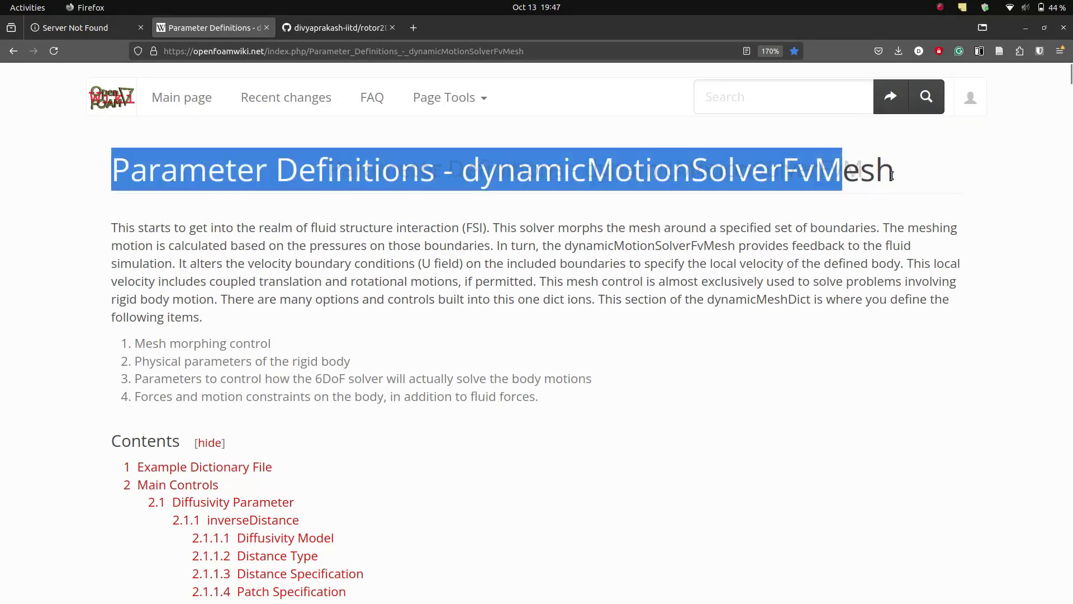
{"action": "left_click_drag", "start_coordinate": [894, 175], "coordinate": [100, 182]}
{"action": "left_click", "coordinate": [100, 182]}
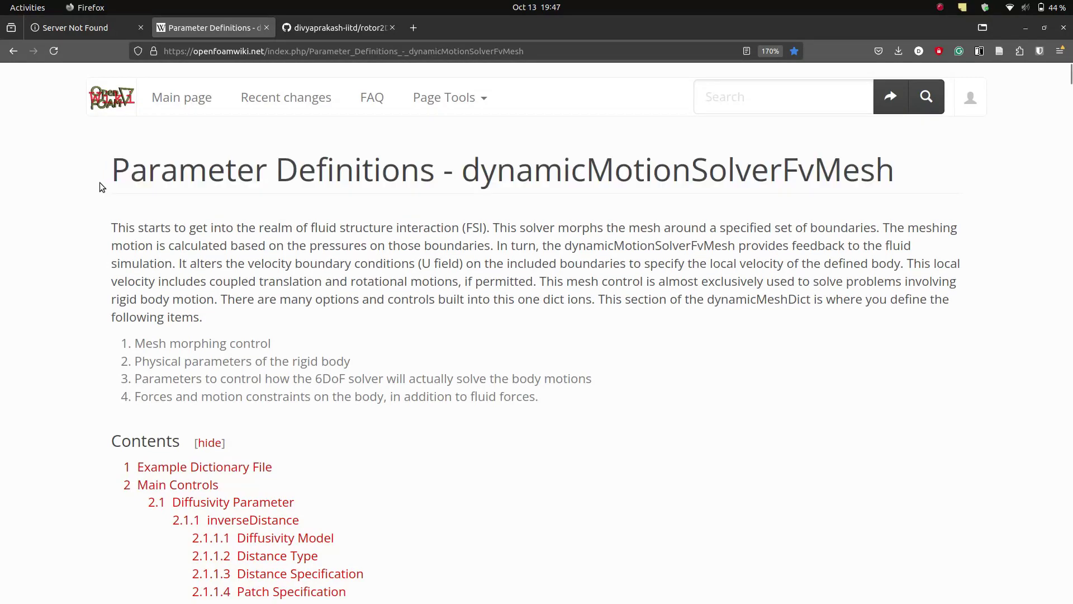
Step: Switch back to the terminal and examine the patches entry of sixDoFRigidBodyMotionCoeffs in dynamicMeshDict
{"action": "key", "text": "alt+Tab"}
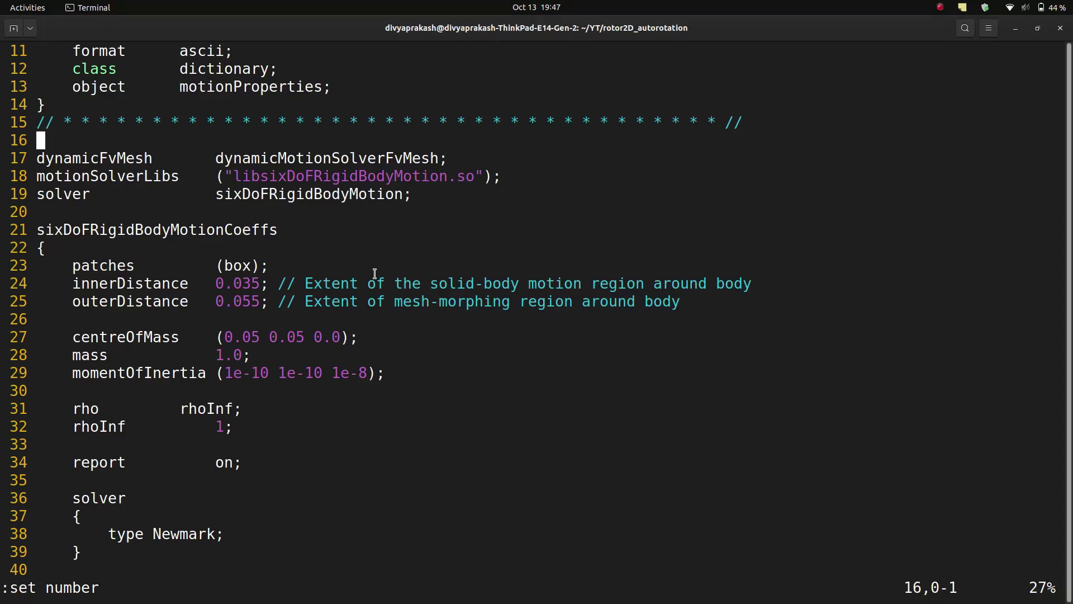
{"action": "key", "text": "j"}
{"action": "key", "text": "j"}
{"action": "key", "text": "j"}
{"action": "key", "text": "j"}
{"action": "key", "text": "j"}
{"action": "key", "text": "j"}
{"action": "key", "text": "Down"}
{"action": "left_click_drag", "start_coordinate": [73, 267], "coordinate": [263, 268]}
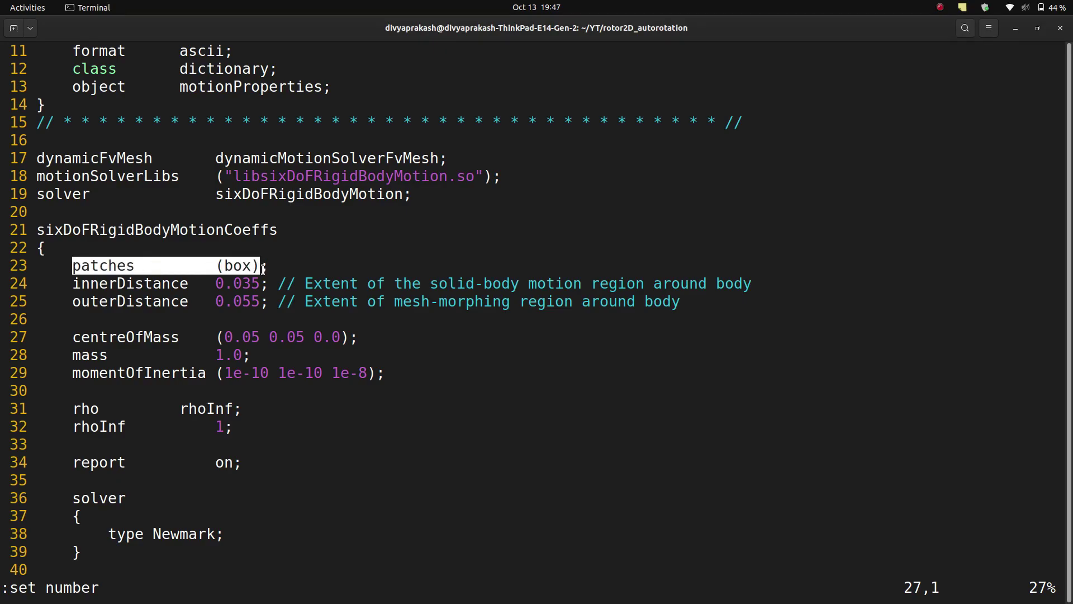
{"action": "left_click", "coordinate": [264, 270]}
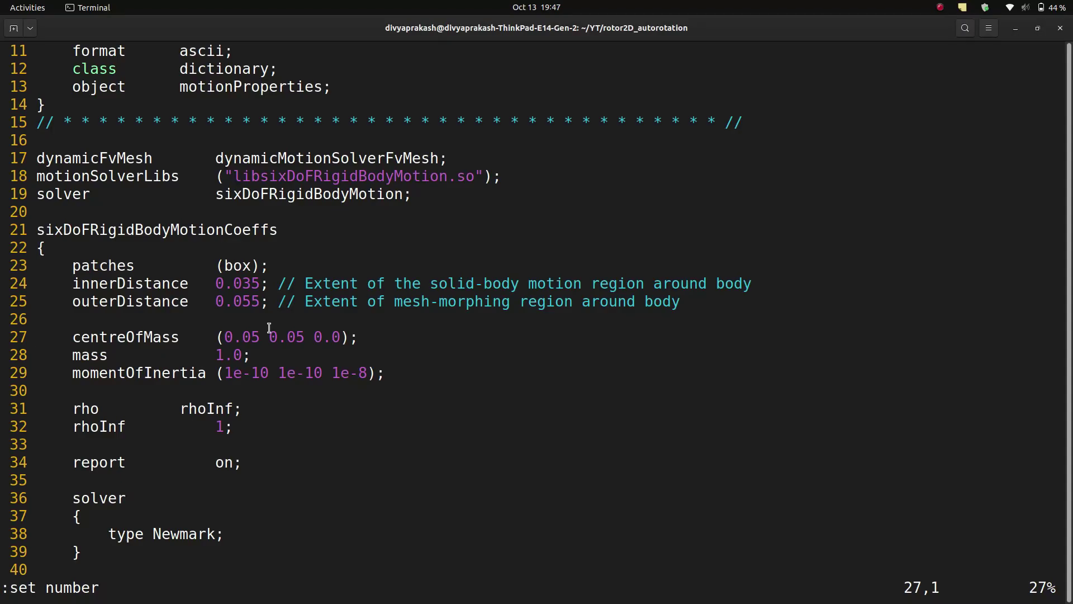
Step: Switch to MeshLab and view the rotor geometry rotor_geom.stl face-on in the XY plane
{"action": "key", "text": "Down"}
{"action": "key", "text": "Down"}
{"action": "key", "text": "alt+Tab"}
{"action": "key", "text": "alt+Tab"}
{"action": "key", "text": "alt+Tab"}
{"action": "key", "text": "alt+Tab"}
{"action": "key", "text": "alt+Tab"}
{"action": "key", "text": "alt+Tab"}
{"action": "key", "text": "alt+Tab"}
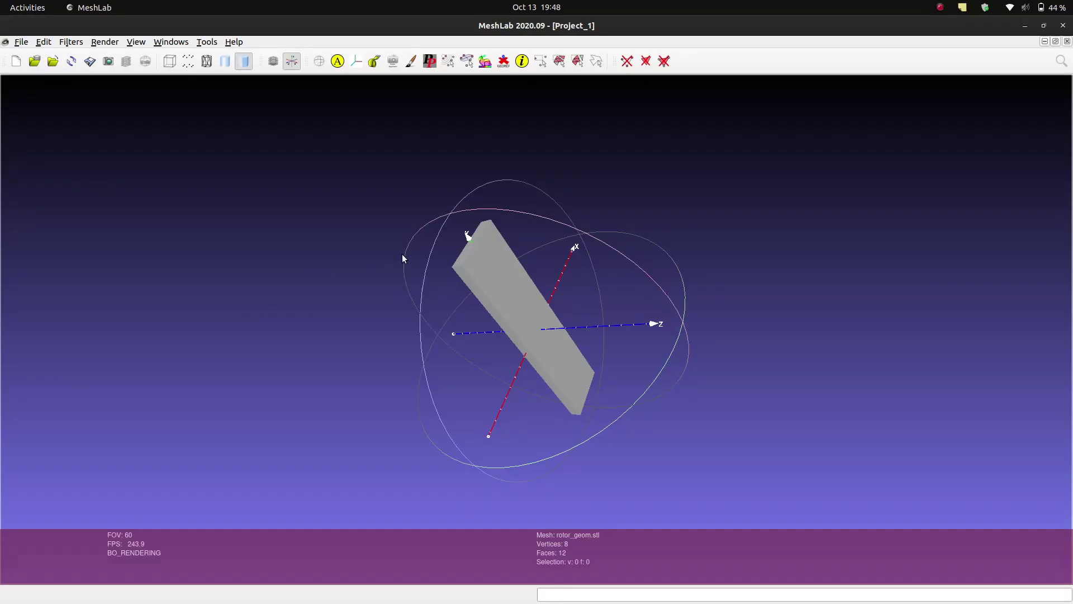
{"action": "key", "text": "ctrl+h"}
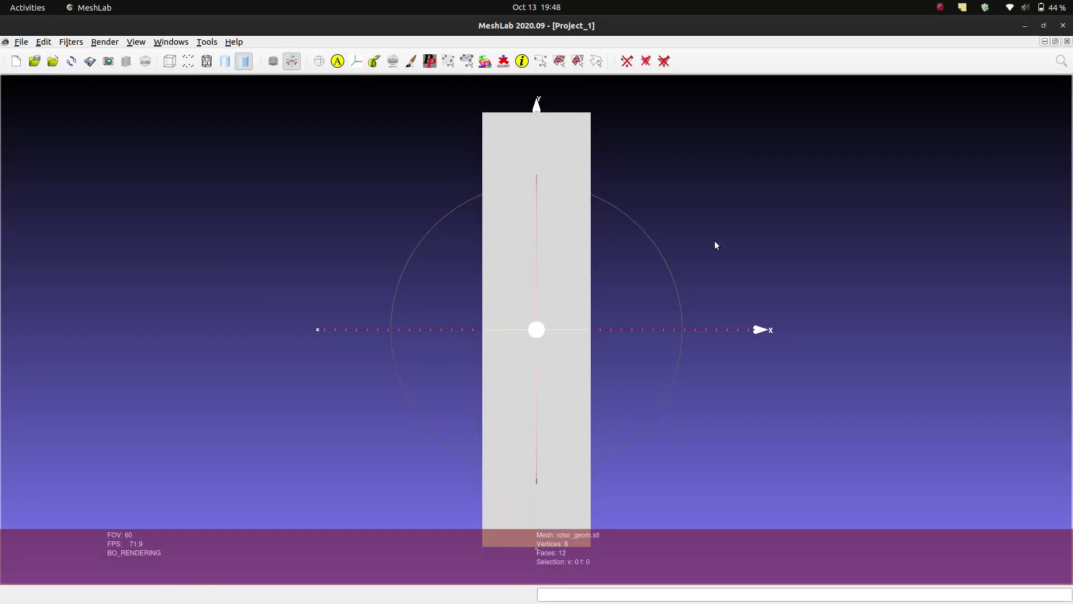
{"action": "scroll", "coordinate": [715, 240], "scroll_direction": "down", "scroll_amount": 3}
Step: Examine the rotor geometry and its orientation relative to the X, Y and Z axes from several angles
{"action": "left_click_drag", "start_coordinate": [714, 240], "coordinate": [799, 412]}
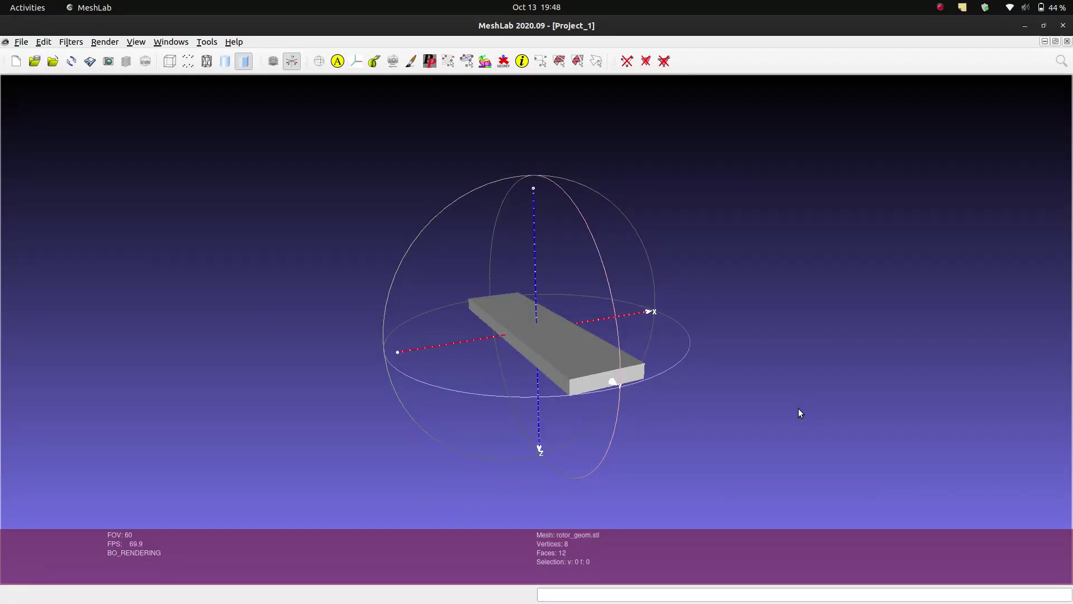
{"action": "left_click_drag", "start_coordinate": [695, 332], "coordinate": [515, 343]}
{"action": "left_click_drag", "start_coordinate": [703, 396], "coordinate": [534, 320]}
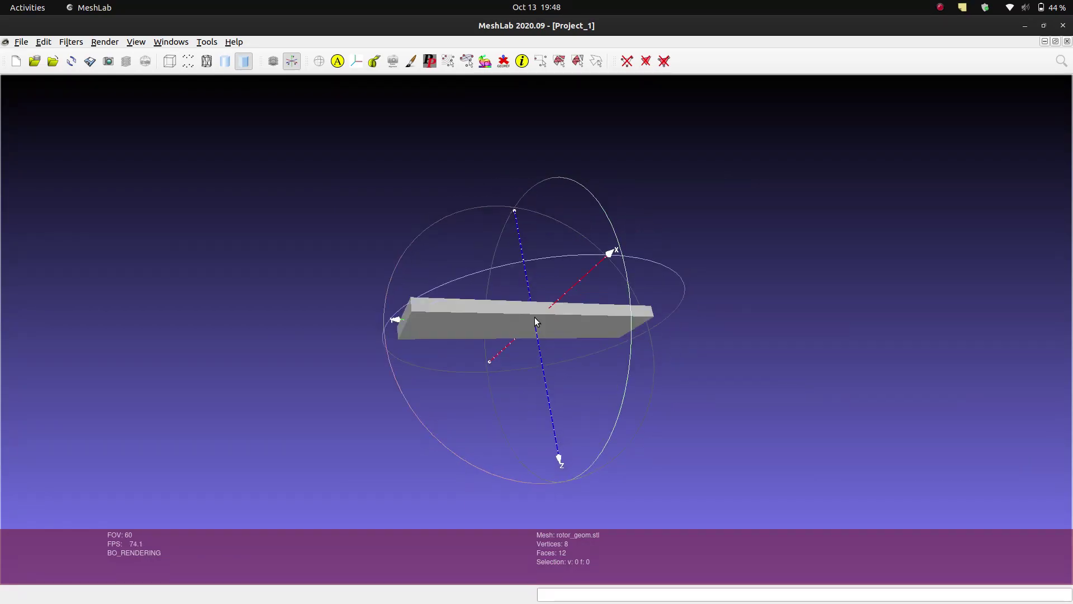
{"action": "scroll", "coordinate": [535, 321], "scroll_direction": "up", "scroll_amount": 5}
{"action": "scroll", "coordinate": [534, 317], "scroll_direction": "down", "scroll_amount": 5}
{"action": "left_click_drag", "start_coordinate": [659, 390], "coordinate": [484, 442]}
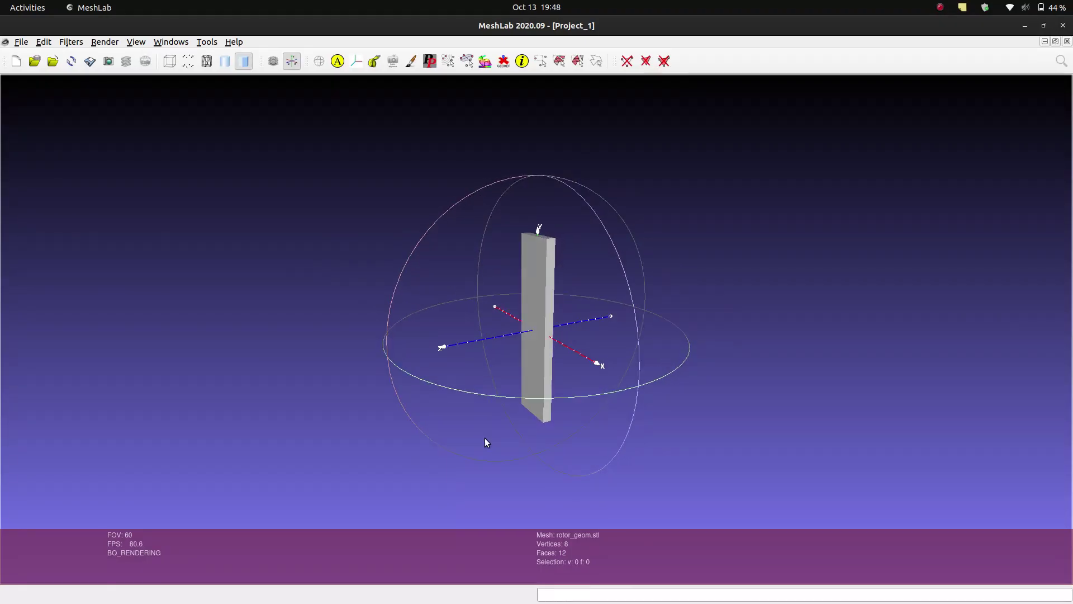
{"action": "left_click_drag", "start_coordinate": [323, 405], "coordinate": [495, 414]}
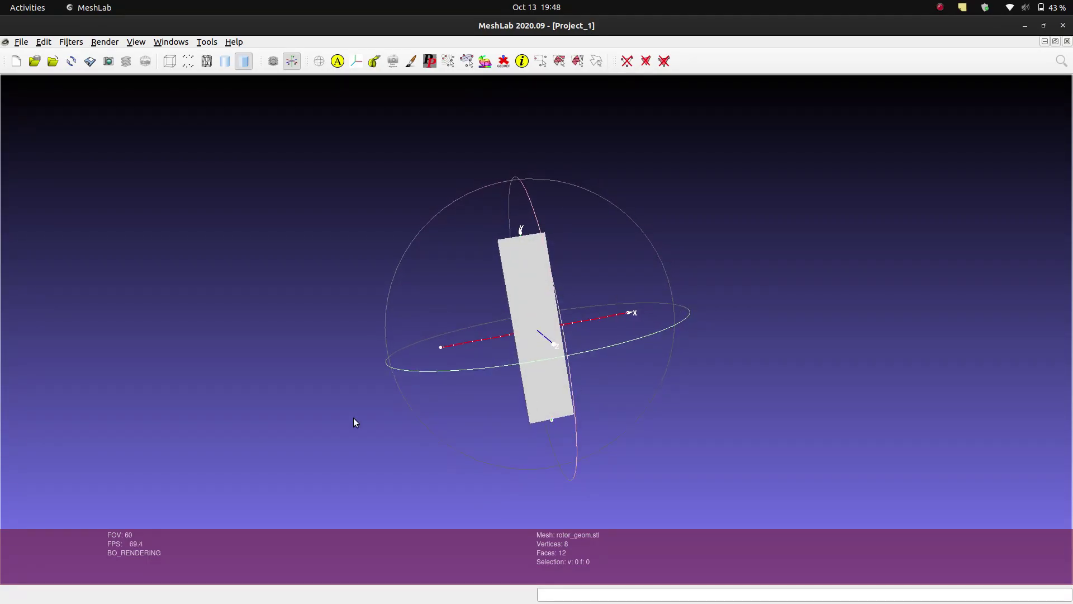
{"action": "left_click_drag", "start_coordinate": [692, 412], "coordinate": [516, 420]}
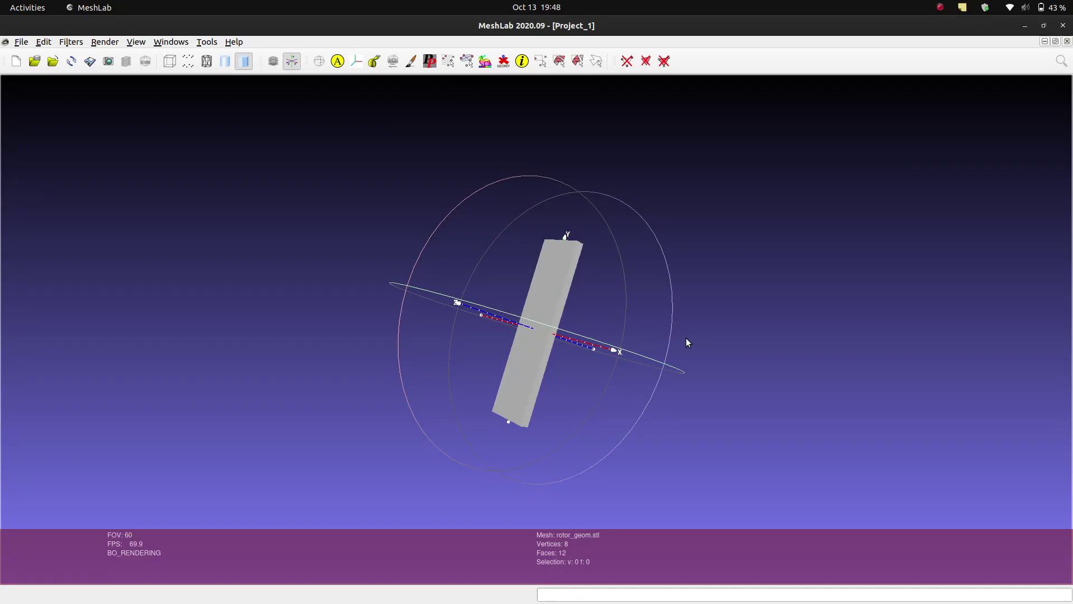
Step: Switch back to the terminal and examine the constraints block of dynamicMeshDict, including its fixedPt entry
{"action": "key", "text": "alt+Tab"}
{"action": "scroll", "coordinate": [282, 461], "scroll_direction": "down", "scroll_amount": 6}
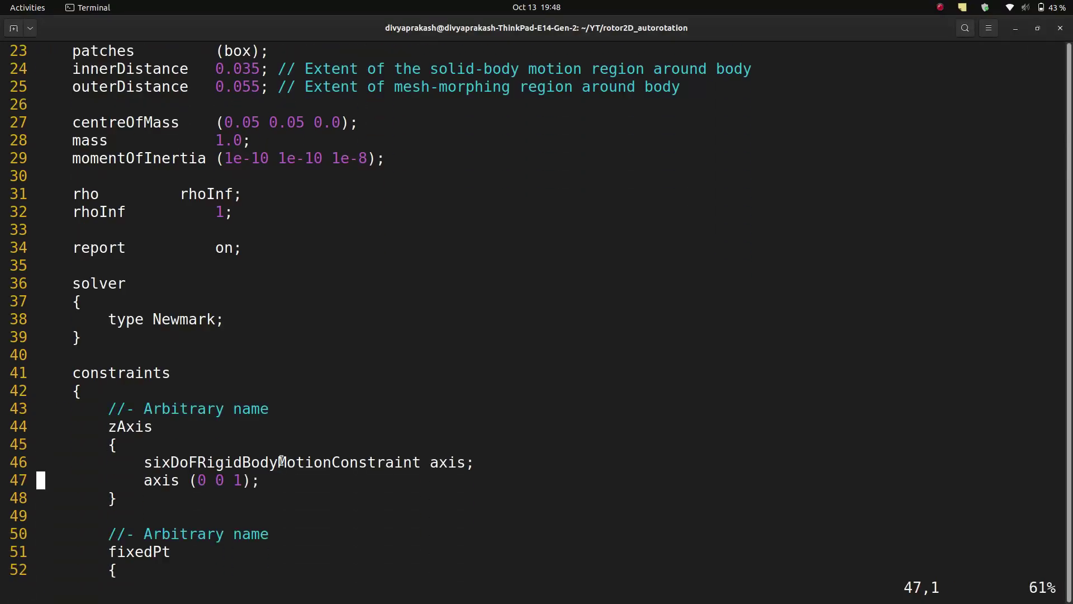
{"action": "scroll", "coordinate": [281, 461], "scroll_direction": "down", "scroll_amount": 3}
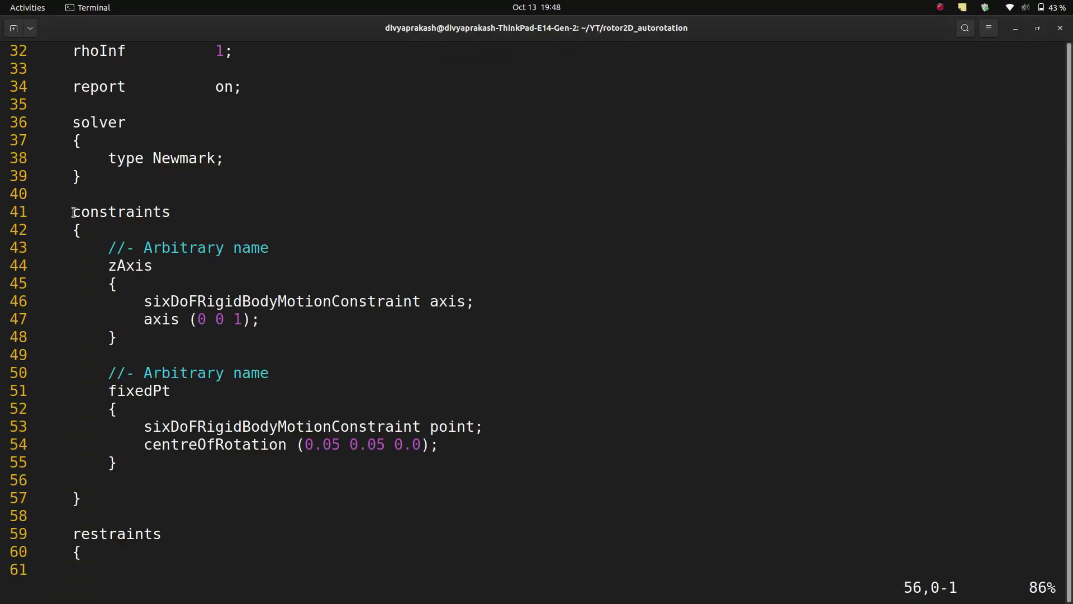
{"action": "left_click_drag", "start_coordinate": [74, 212], "coordinate": [239, 490]}
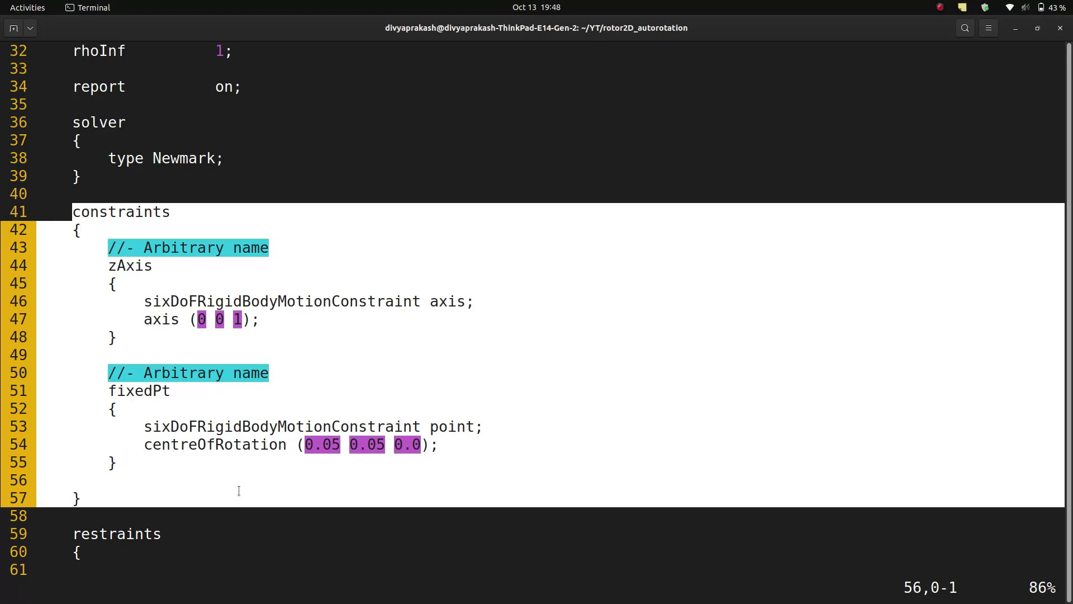
{"action": "left_click", "coordinate": [239, 491]}
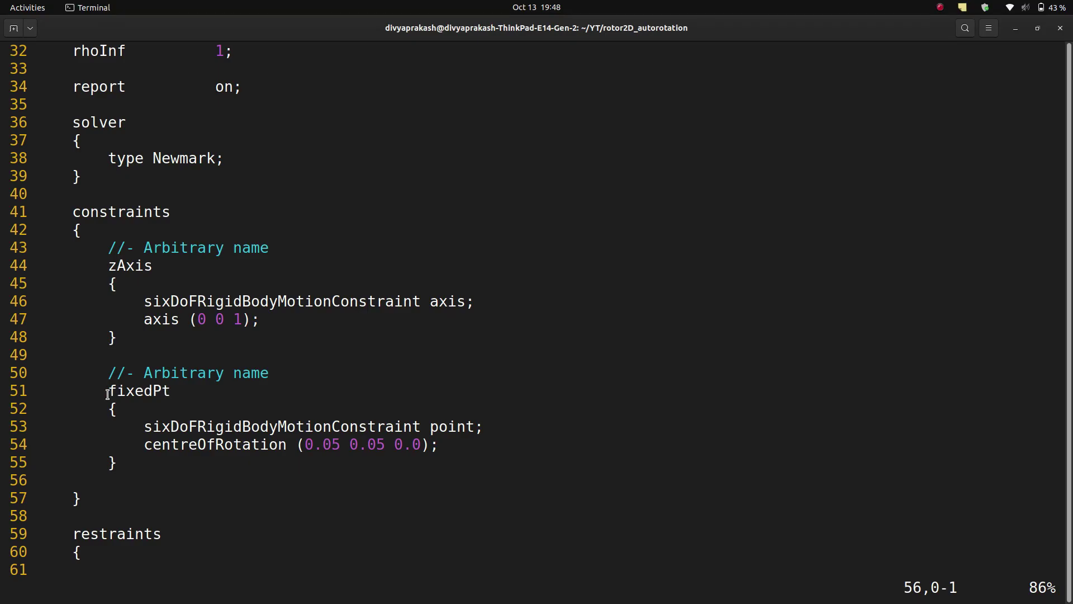
{"action": "left_click_drag", "start_coordinate": [108, 394], "coordinate": [461, 459]}
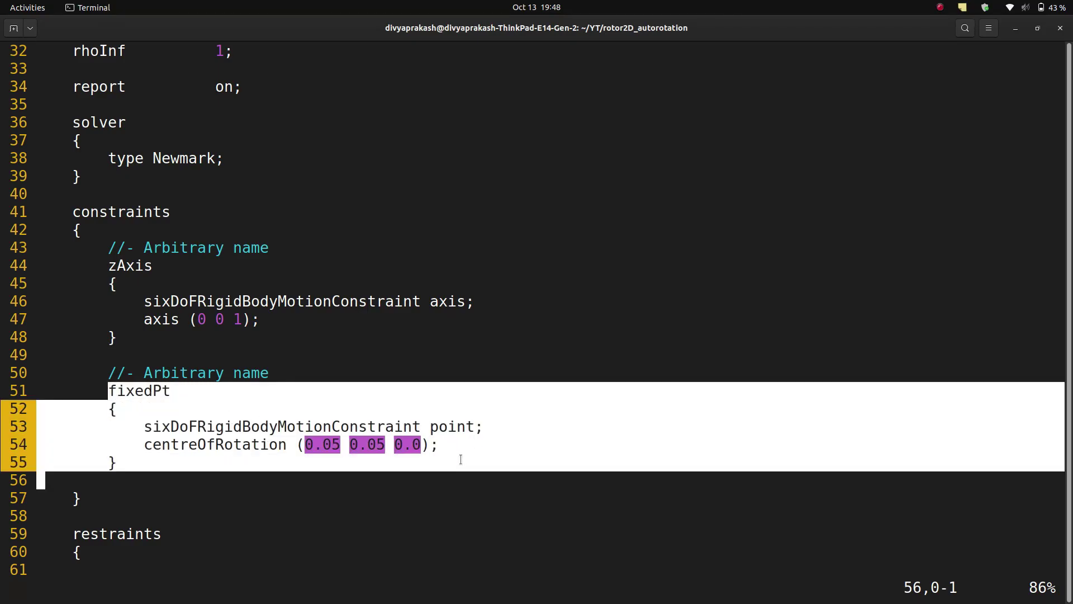
{"action": "left_click", "coordinate": [336, 418]}
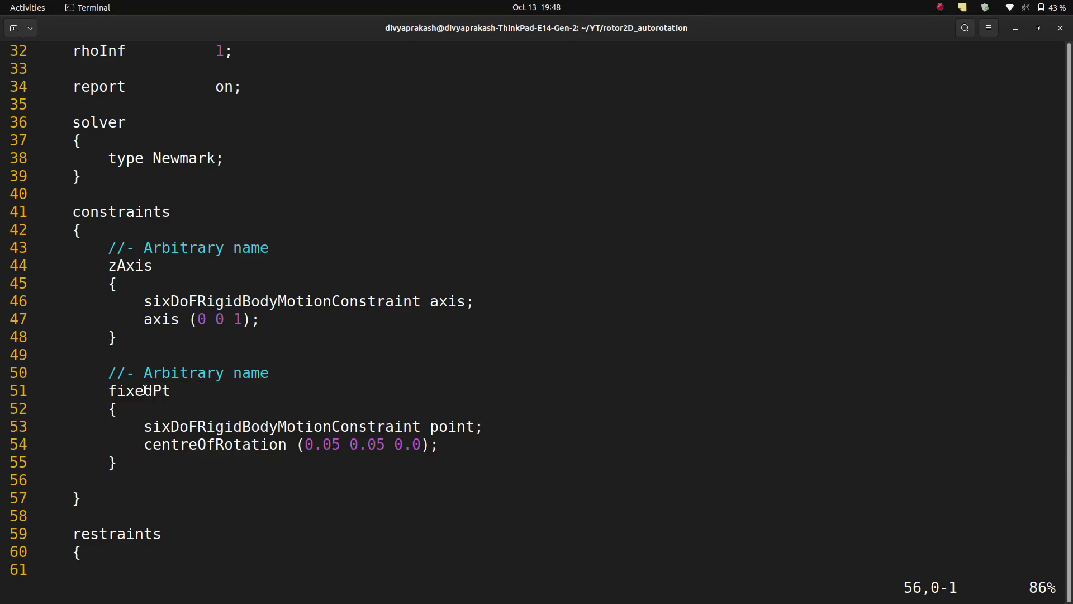
{"action": "left_click_drag", "start_coordinate": [118, 382], "coordinate": [174, 392]}
{"action": "left_click", "coordinate": [174, 392]}
Step: Switch to MeshLab and inspect how the rotor could turn in different directions about its centre
{"action": "key", "text": "alt+Tab"}
{"action": "left_click_drag", "start_coordinate": [564, 355], "coordinate": [601, 458]}
{"action": "left_click_drag", "start_coordinate": [581, 227], "coordinate": [610, 210]}
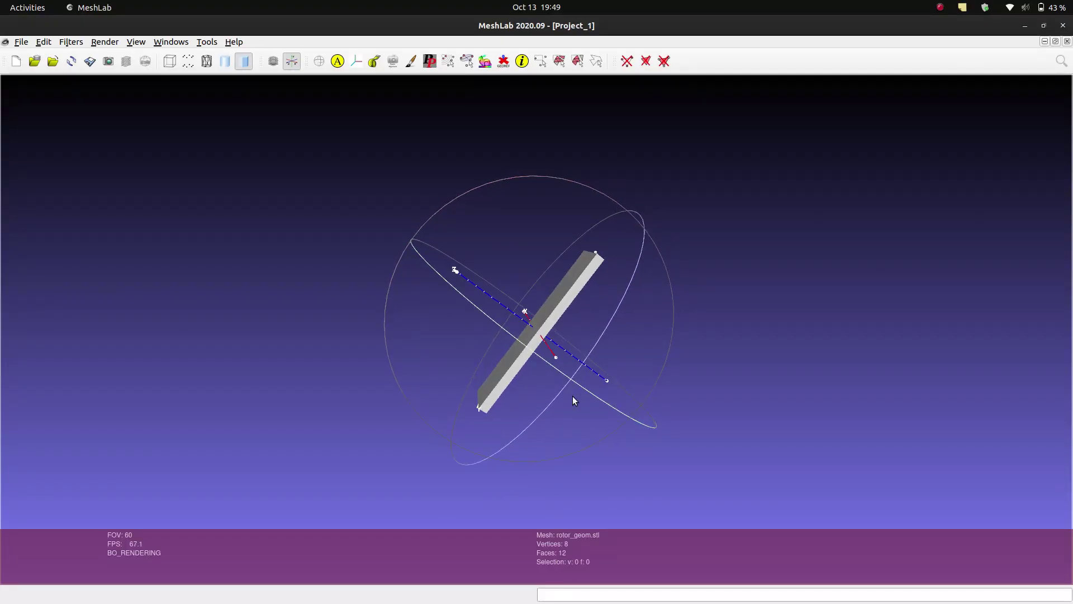
{"action": "left_click_drag", "start_coordinate": [573, 396], "coordinate": [640, 271]}
Step: Return to the terminal and examine the fixedPt constraint's centreOfRotation coordinates
{"action": "key", "text": "alt+Tab"}
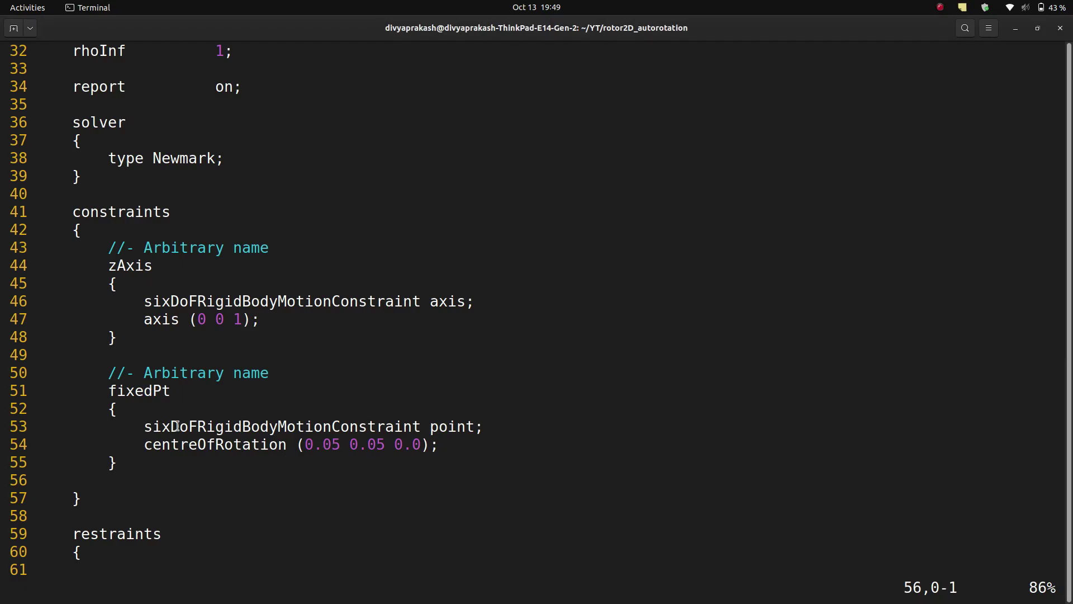
{"action": "left_click_drag", "start_coordinate": [108, 395], "coordinate": [168, 389]}
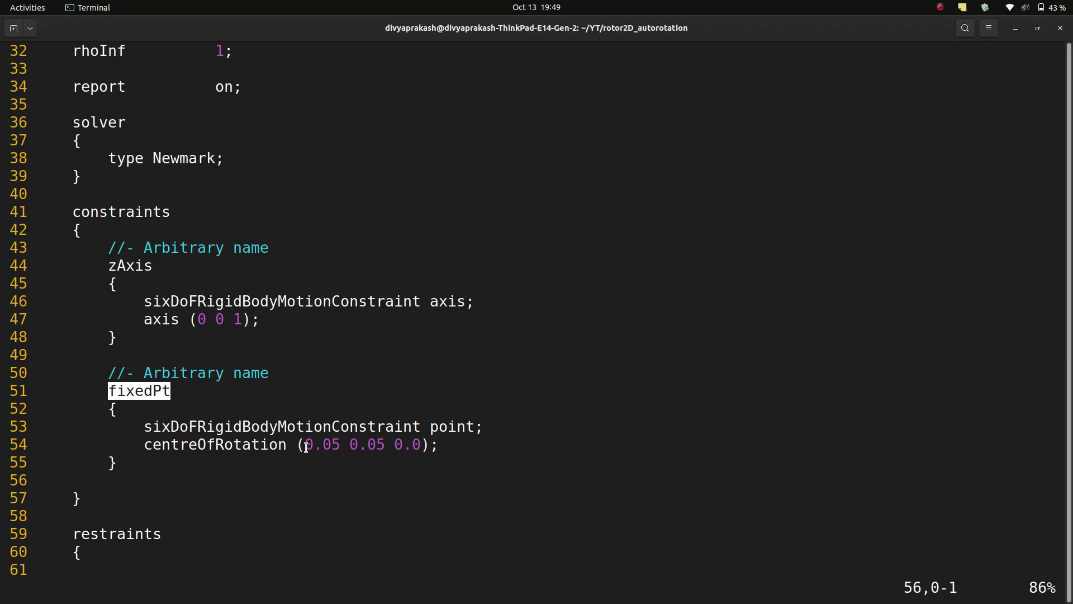
{"action": "left_click_drag", "start_coordinate": [307, 449], "coordinate": [421, 438]}
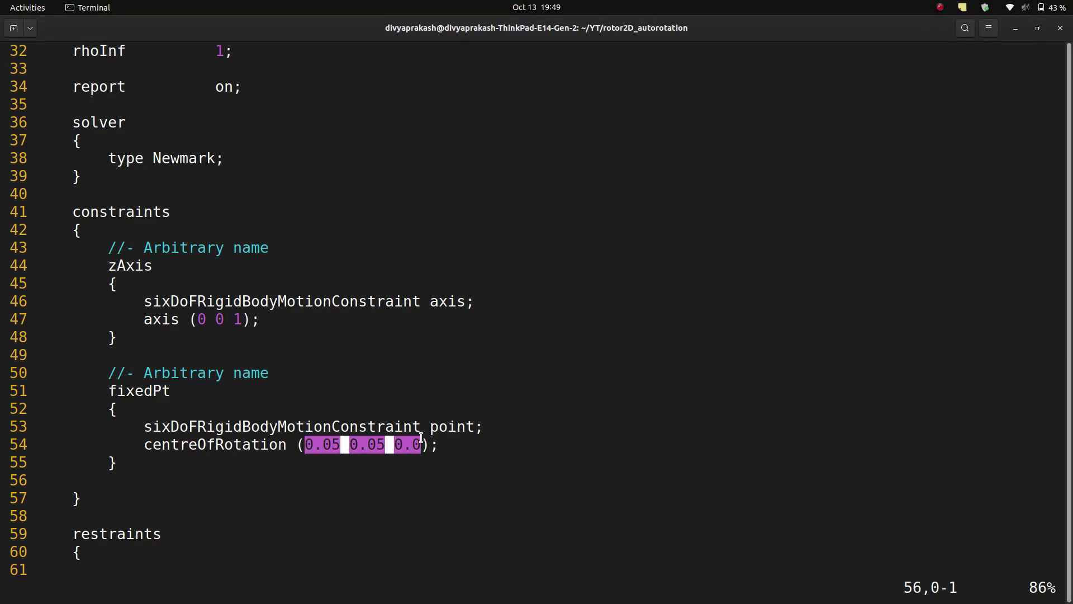
Step: Switch to MeshLab and inspect the rotor's centre point and the Z axis passing through it
{"action": "key", "text": "alt+Tab"}
{"action": "left_click_drag", "start_coordinate": [582, 389], "coordinate": [702, 206]}
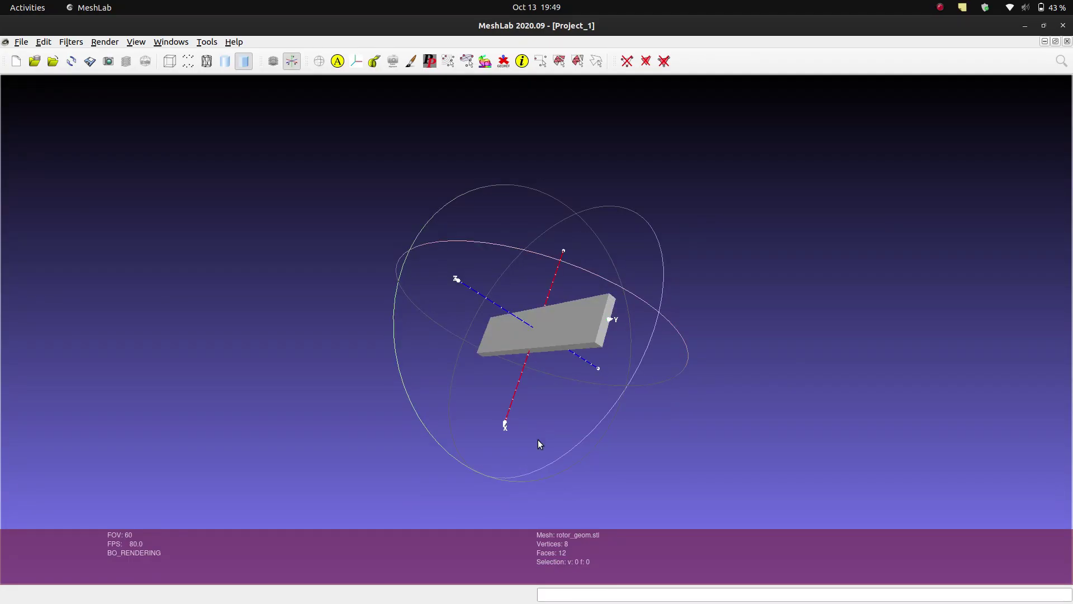
{"action": "left_click_drag", "start_coordinate": [539, 443], "coordinate": [536, 328]}
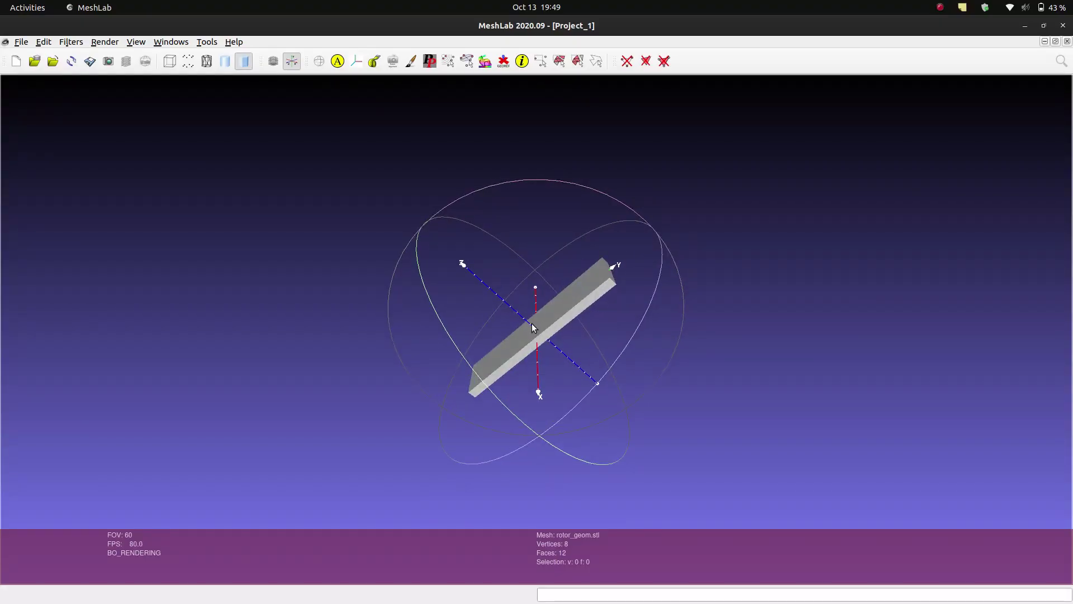
{"action": "left_click_drag", "start_coordinate": [585, 364], "coordinate": [462, 259]}
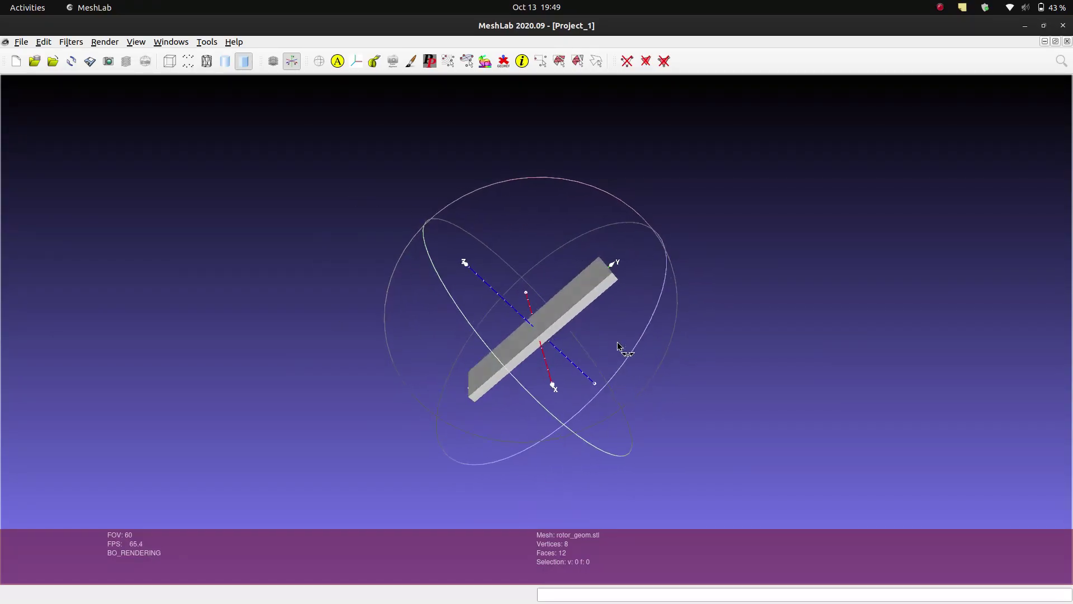
Step: Switch back to the terminal and examine the zAxis constraint's type and axis vector
{"action": "key", "text": "alt+Tab"}
{"action": "left_click", "coordinate": [418, 465]}
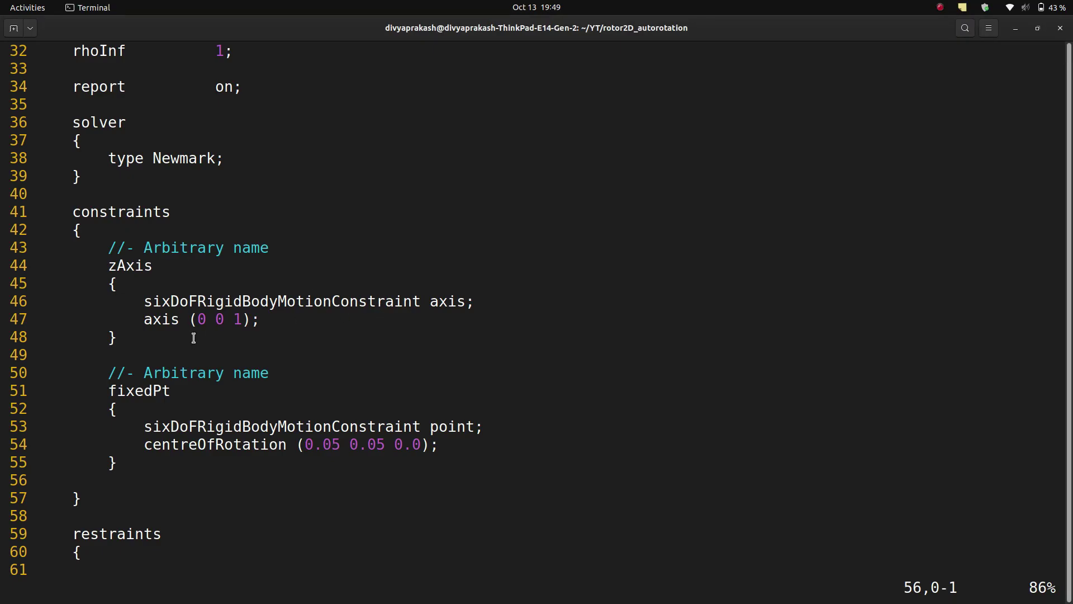
{"action": "left_click_drag", "start_coordinate": [261, 321], "coordinate": [466, 314]}
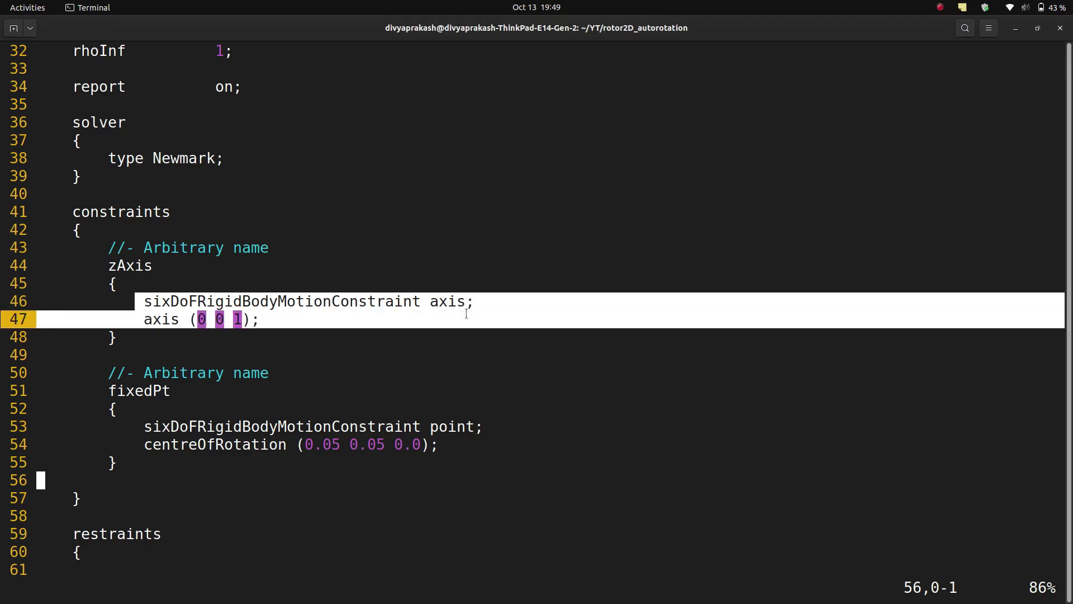
{"action": "left_click", "coordinate": [248, 323]}
{"action": "key", "text": "alt+Tab"}
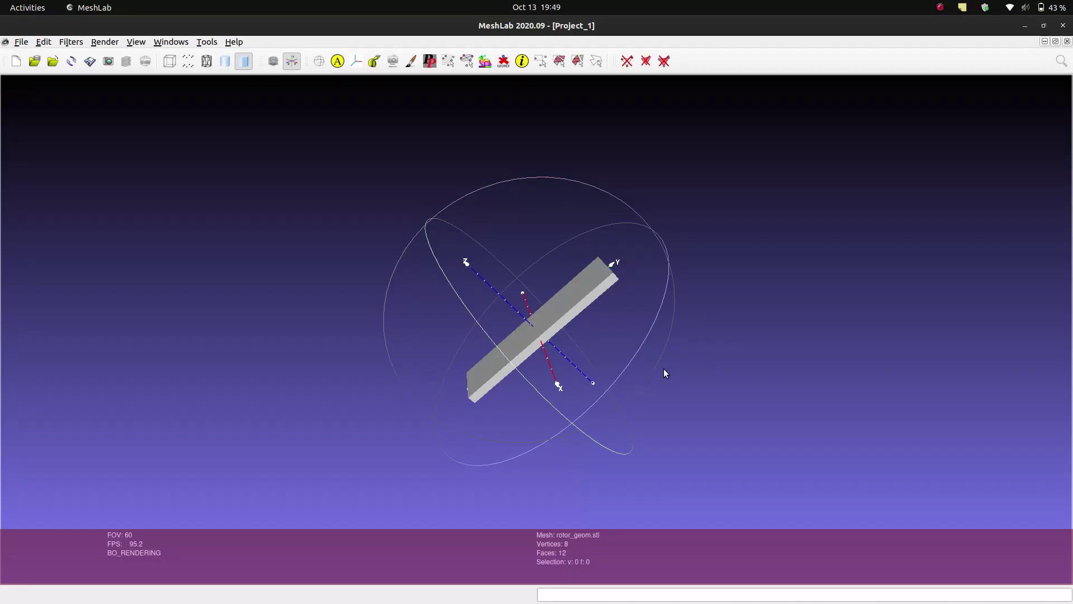
{"action": "key", "text": "alt+Tab"}
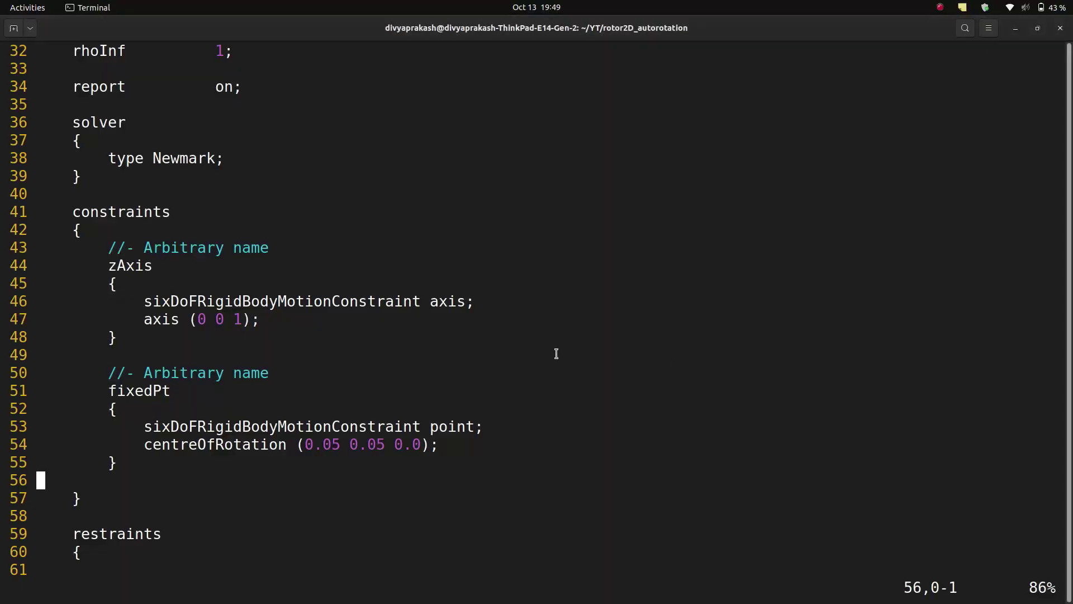
{"action": "left_click_drag", "start_coordinate": [241, 314], "coordinate": [209, 313]}
Step: Switch to MeshLab and inspect the rotor's rotation about the Z axis
{"action": "key", "text": "alt+Tab"}
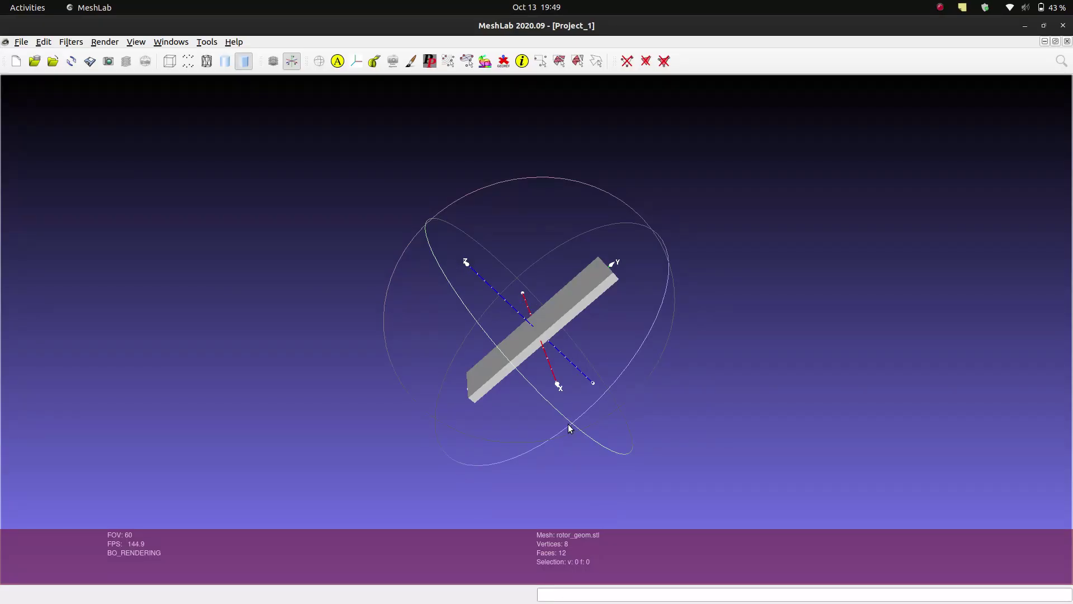
{"action": "left_click_drag", "start_coordinate": [569, 428], "coordinate": [661, 257]}
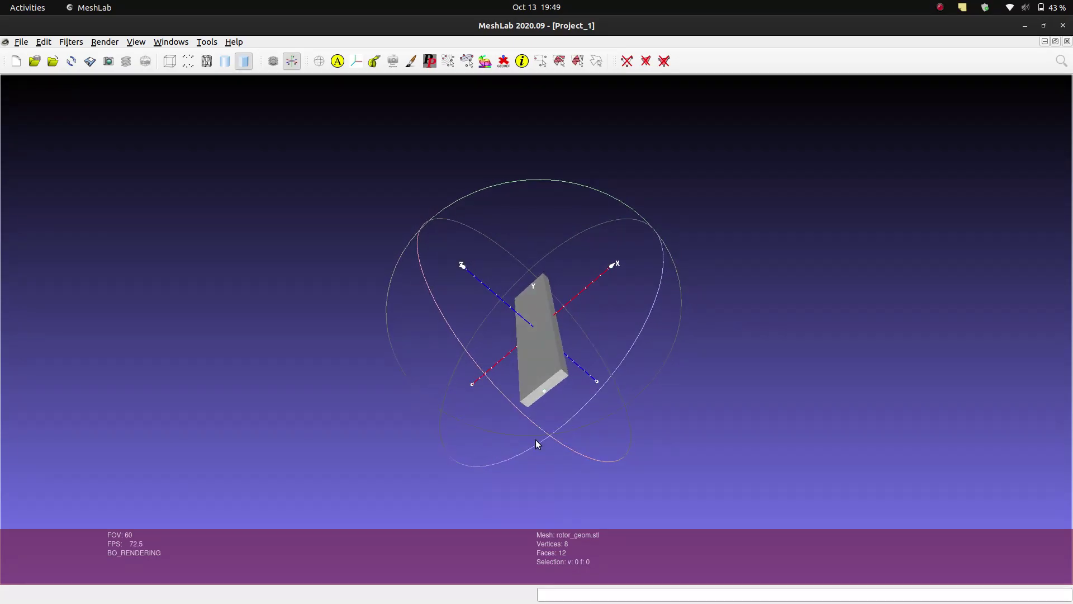
{"action": "left_click_drag", "start_coordinate": [535, 443], "coordinate": [643, 316]}
Step: Return to the terminal and examine the constraints block and the restraints block that follows it in dynamicMeshDict
{"action": "key", "text": "alt+Tab"}
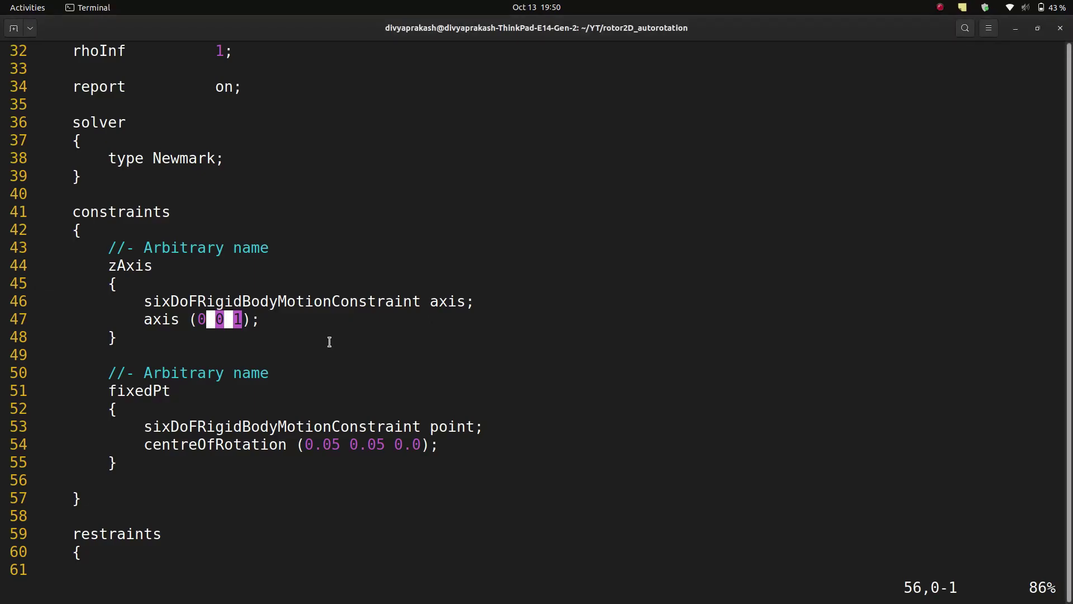
{"action": "left_click_drag", "start_coordinate": [72, 213], "coordinate": [161, 493]}
{"action": "key", "text": "Escape"}
{"action": "key", "text": "j"}
{"action": "key", "text": "j"}
{"action": "key", "text": "j"}
{"action": "key", "text": "j"}
{"action": "key", "text": "j"}
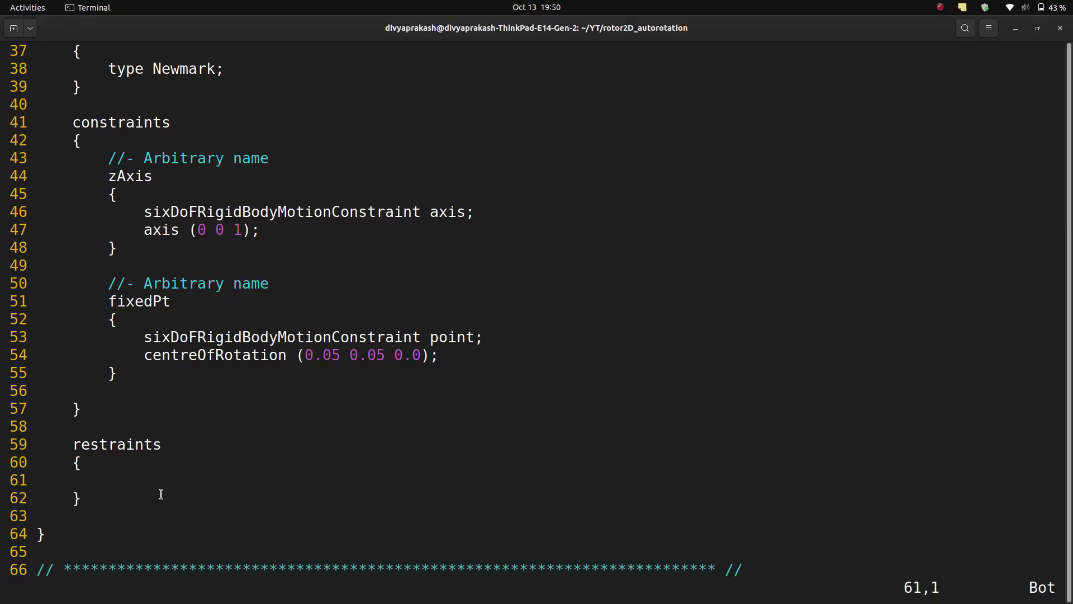
{"action": "left_click_drag", "start_coordinate": [75, 441], "coordinate": [110, 489]}
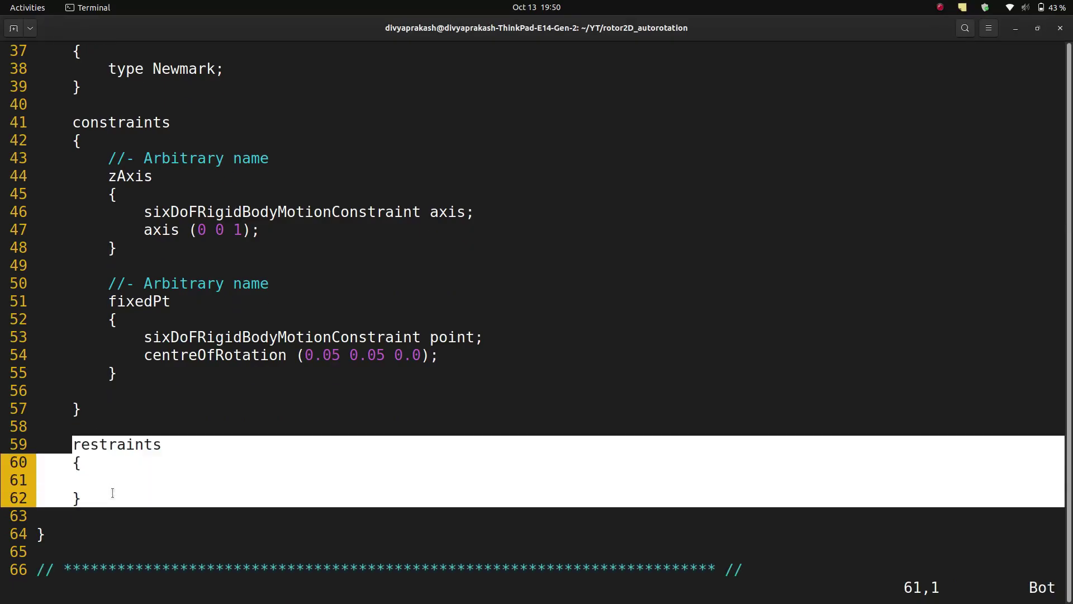
{"action": "left_click", "coordinate": [113, 492]}
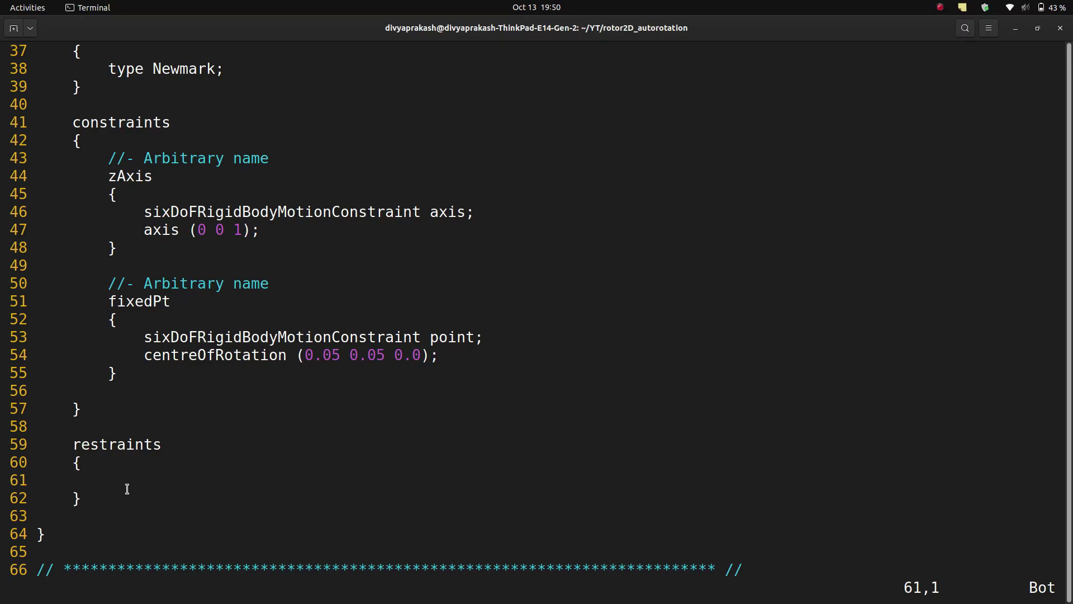
{"action": "left_click_drag", "start_coordinate": [74, 444], "coordinate": [101, 492]}
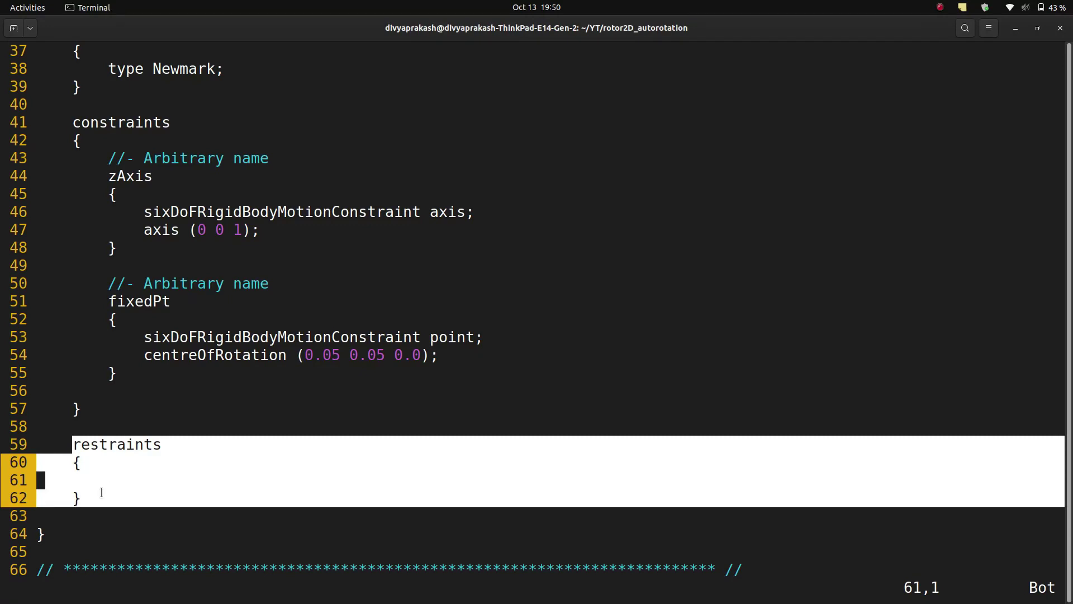
{"action": "left_click", "coordinate": [101, 493]}
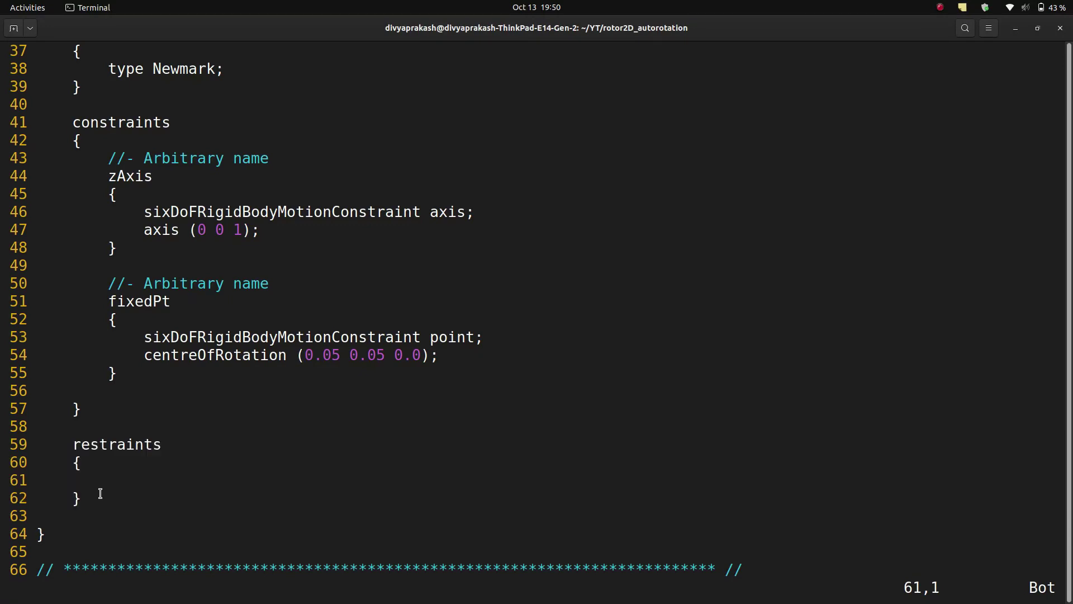
Step: Go back to sixDoFRigidBodyMotionCoeffs and examine its centreOfMass, mass and momentOfInertia entries
{"action": "key", "text": "k"}
{"action": "key", "text": "k"}
{"action": "key", "text": "k"}
{"action": "key", "text": "k"}
{"action": "key", "text": "k"}
{"action": "key", "text": "k"}
{"action": "key", "text": "k"}
{"action": "key", "text": "k"}
{"action": "key", "text": "k"}
{"action": "key", "text": "k"}
{"action": "key", "text": "k"}
{"action": "key", "text": "k"}
{"action": "key", "text": "k"}
{"action": "key", "text": "k"}
{"action": "key", "text": "k"}
{"action": "key", "text": "k"}
{"action": "key", "text": "k"}
{"action": "key", "text": "k"}
{"action": "key", "text": "k"}
{"action": "key", "text": "k"}
{"action": "key", "text": "k"}
{"action": "key", "text": "k"}
{"action": "key", "text": "k"}
{"action": "key", "text": "k"}
{"action": "key", "text": "k"}
{"action": "key", "text": "k"}
{"action": "key", "text": "k"}
{"action": "key", "text": "k"}
{"action": "key", "text": "k"}
{"action": "key", "text": "k"}
{"action": "key", "text": "k"}
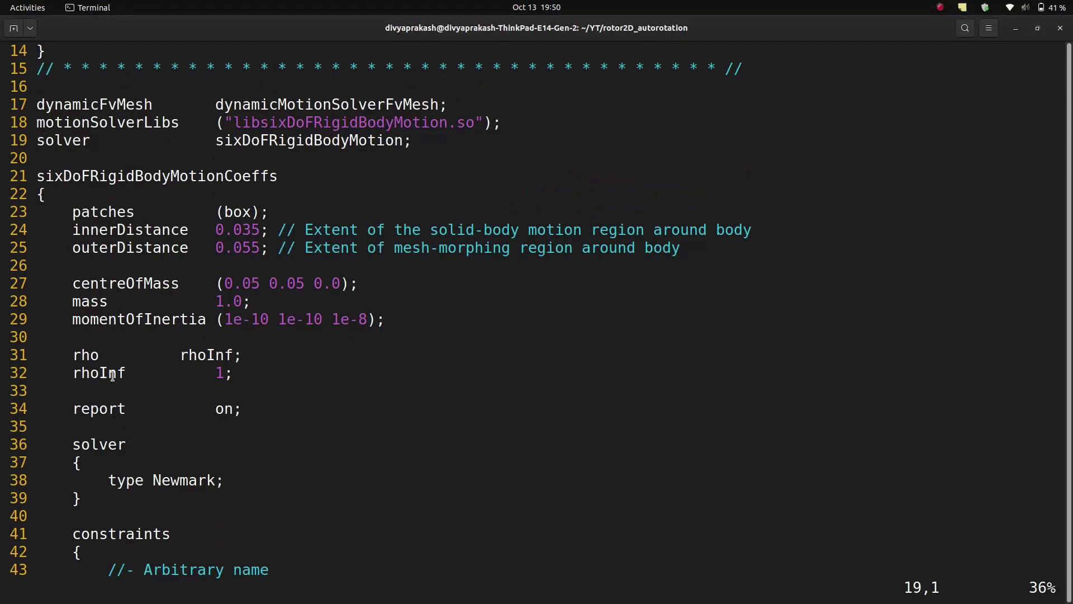
{"action": "key", "text": "j"}
{"action": "key", "text": "j"}
{"action": "key", "text": "j"}
{"action": "key", "text": "j"}
{"action": "key", "text": "j"}
{"action": "key", "text": "j"}
{"action": "key", "text": "j"}
{"action": "key", "text": "j"}
{"action": "key", "text": "j"}
{"action": "key", "text": "j"}
{"action": "key", "text": "j"}
{"action": "key", "text": "j"}
{"action": "key", "text": "j"}
{"action": "key", "text": "j"}
{"action": "key", "text": "j"}
{"action": "left_click_drag", "start_coordinate": [75, 286], "coordinate": [359, 282]}
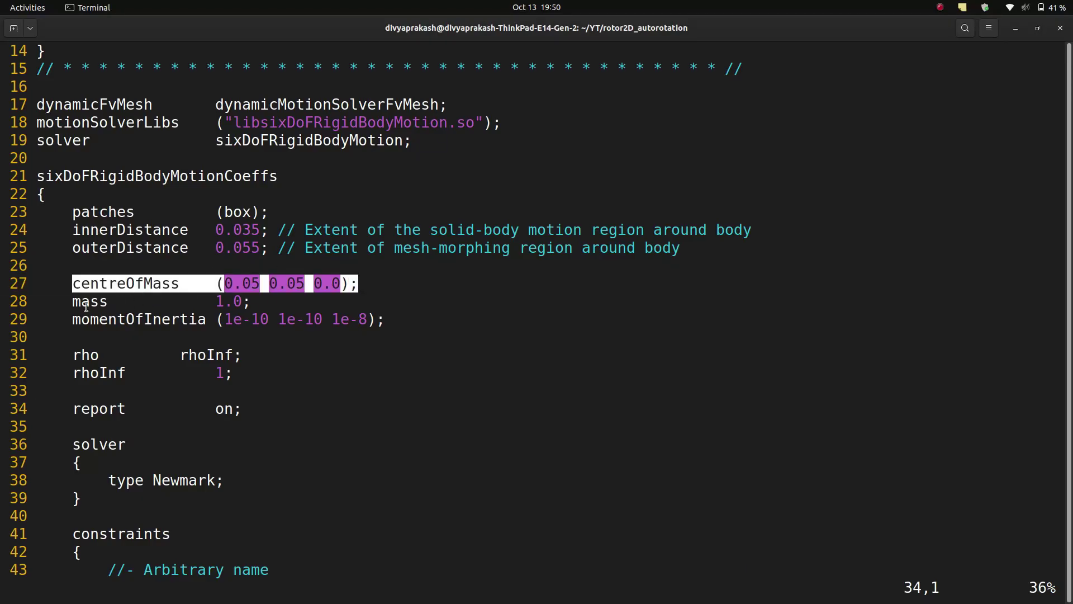
{"action": "left_click_drag", "start_coordinate": [77, 306], "coordinate": [383, 319]}
{"action": "left_click", "coordinate": [66, 296]}
{"action": "left_click", "coordinate": [324, 317]}
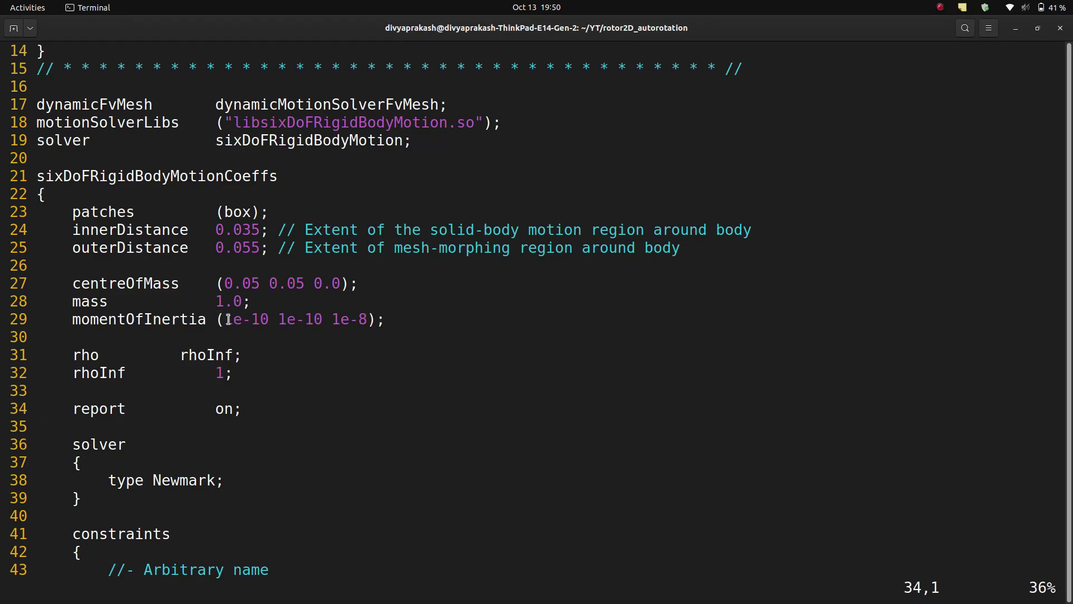
Step: Examine the momentOfInertia, rho and rhoInf entries and the solver block in sixDoFRigidBodyMotionCoeffs
{"action": "mouse_move", "coordinate": [229, 319]}
{"action": "left_mouse_down"}
{"action": "mouse_move", "coordinate": [372, 319]}
{"action": "mouse_move", "coordinate": [233, 319]}
{"action": "left_mouse_up"}
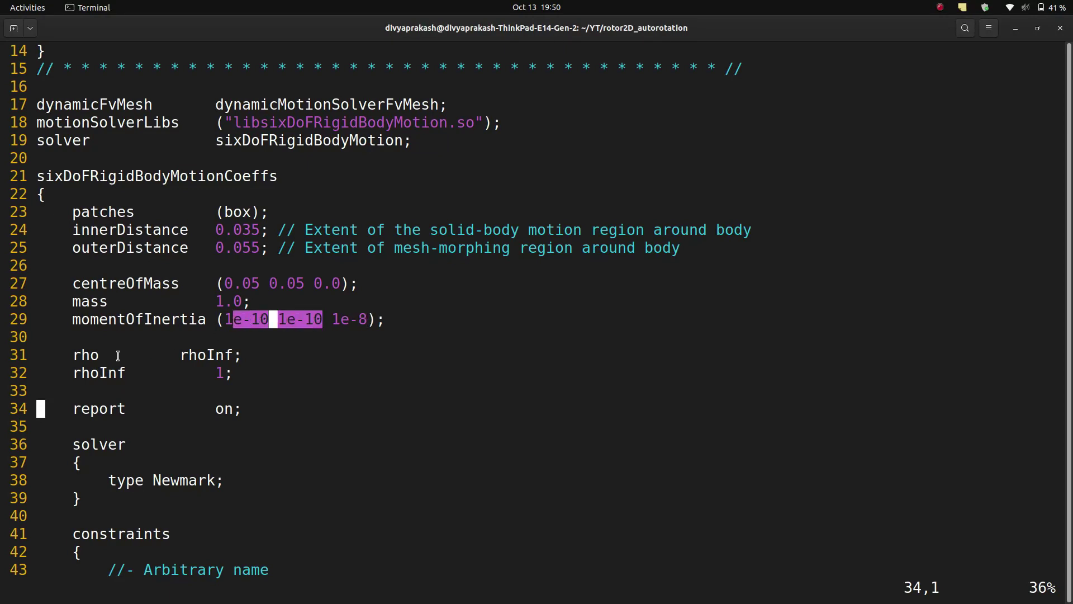
{"action": "left_click_drag", "start_coordinate": [79, 356], "coordinate": [229, 356]}
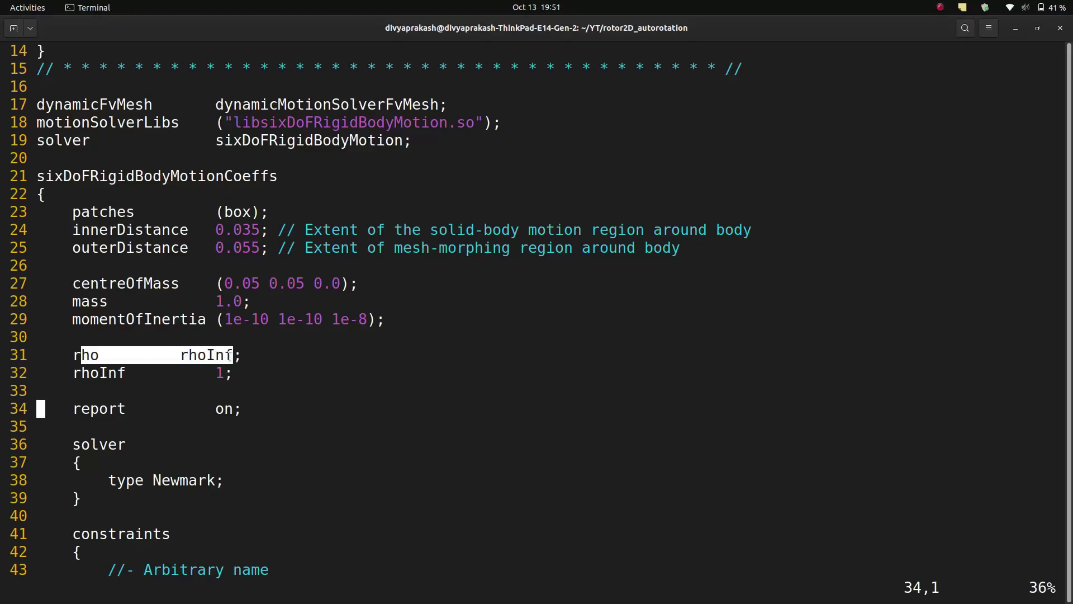
{"action": "left_click", "coordinate": [230, 357]}
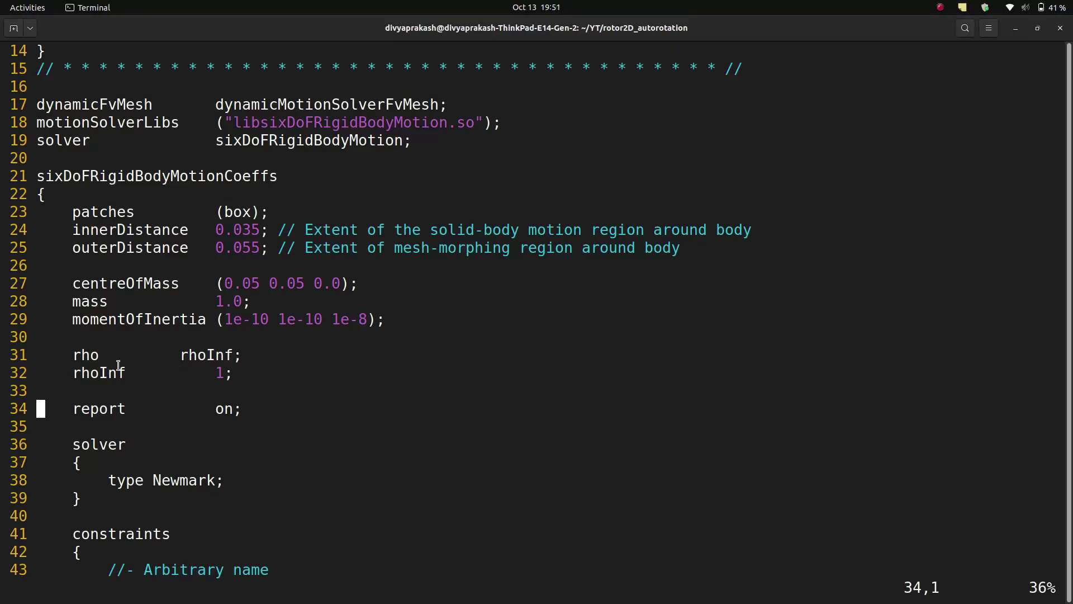
{"action": "left_click_drag", "start_coordinate": [116, 366], "coordinate": [221, 371]}
{"action": "left_click", "coordinate": [239, 370]}
{"action": "key", "text": "j"}
{"action": "key", "text": "j"}
{"action": "key", "text": "j"}
{"action": "key", "text": "j"}
{"action": "left_click_drag", "start_coordinate": [73, 443], "coordinate": [110, 502]}
Step: Compare the innerDistance and outerDistance entries with the mesh morphing images on the OpenFOAM 2.3.0 Mesh Motion page in Firefox
{"action": "left_click_drag", "start_coordinate": [71, 229], "coordinate": [679, 242]}
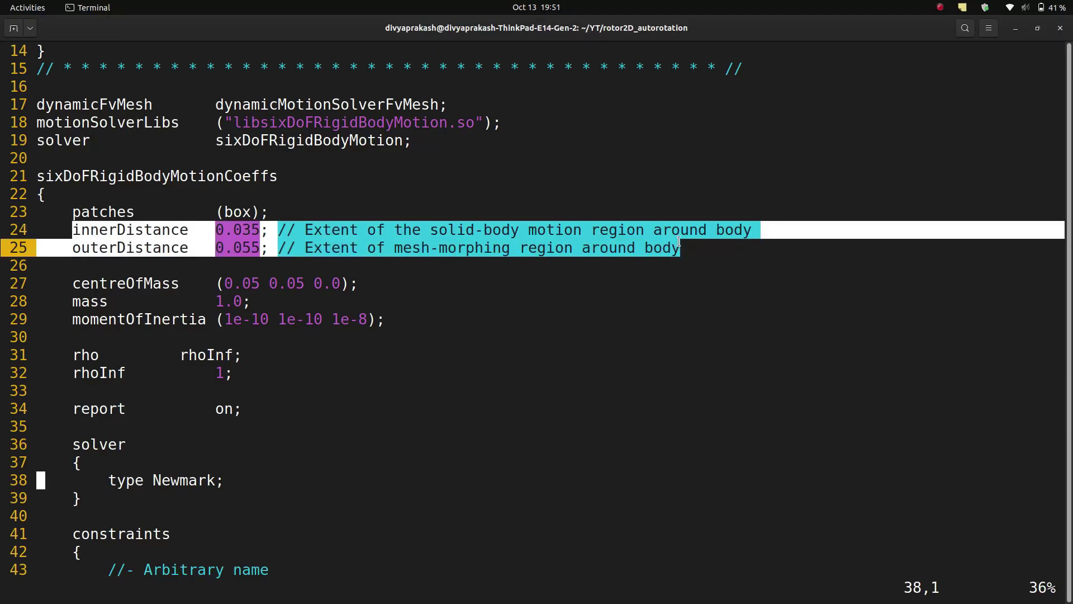
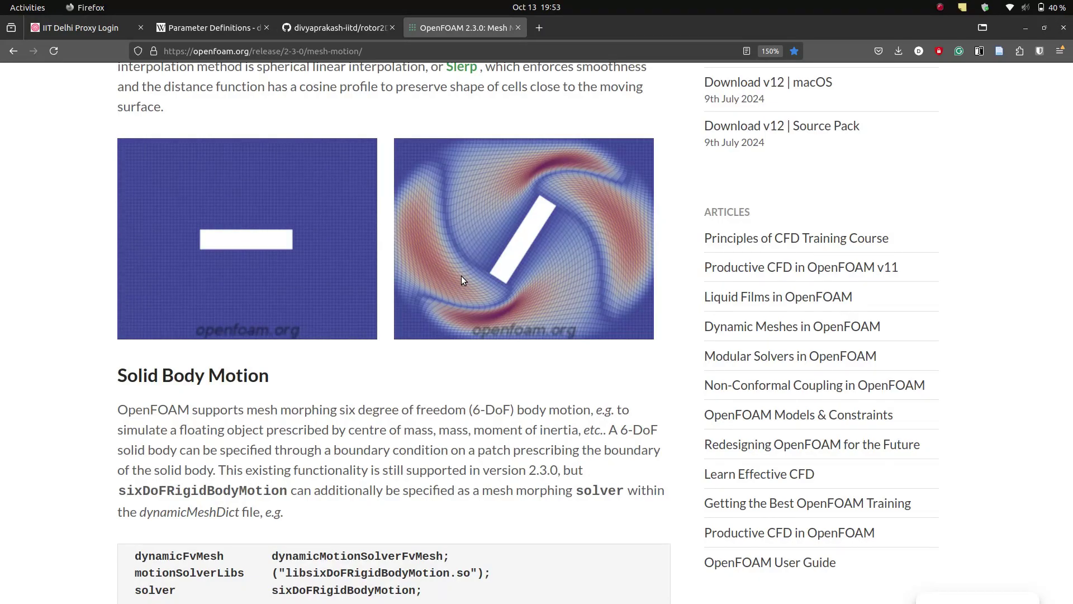
{"action": "key", "text": "alt"}
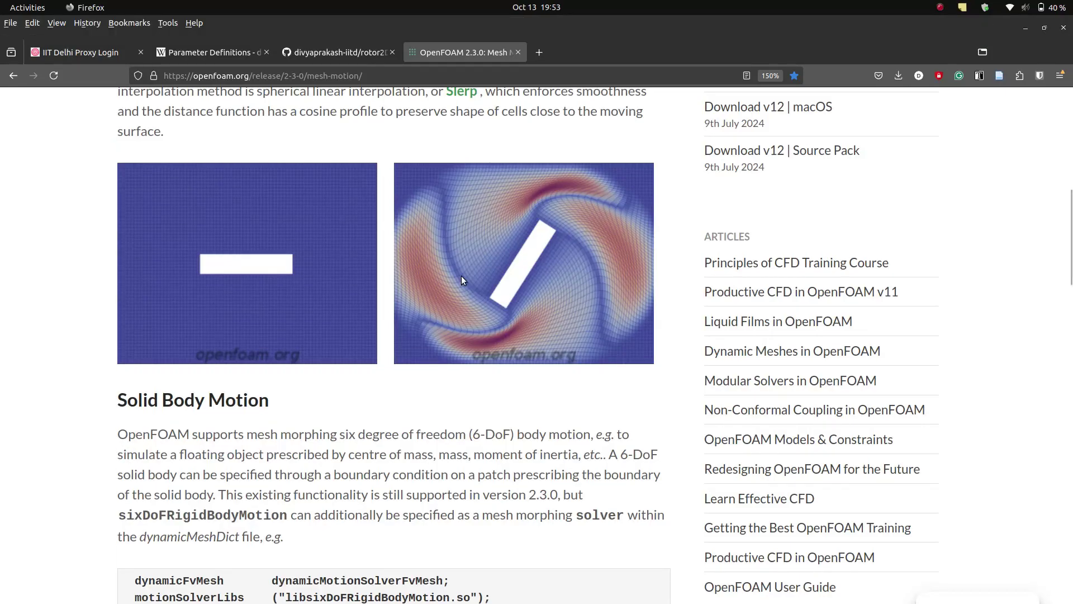
{"action": "key", "text": "alt"}
{"action": "key", "text": "alt+Tab"}
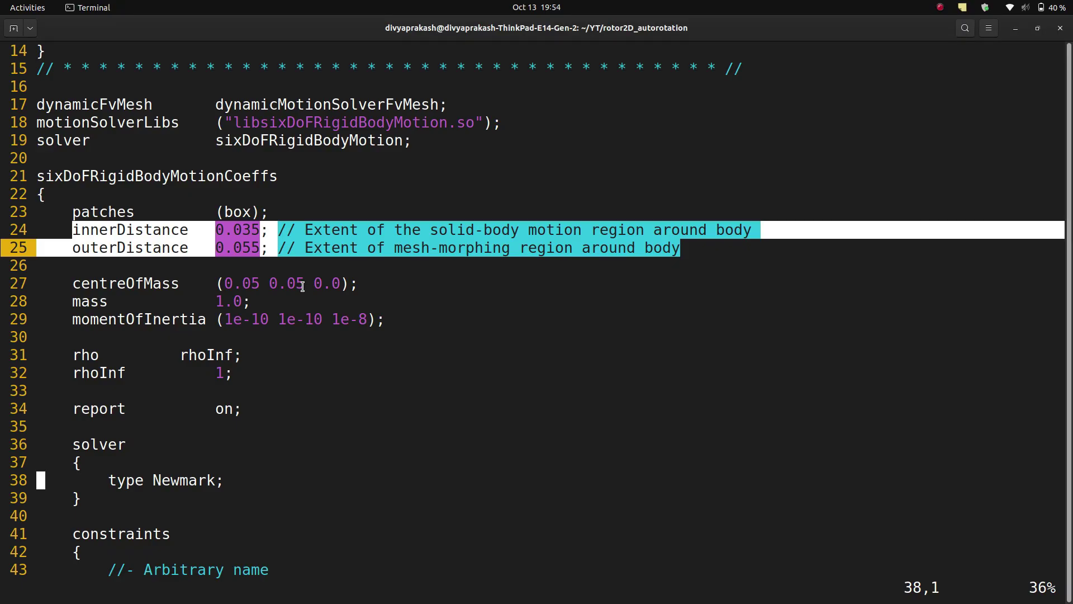
{"action": "key", "text": "alt+Tab"}
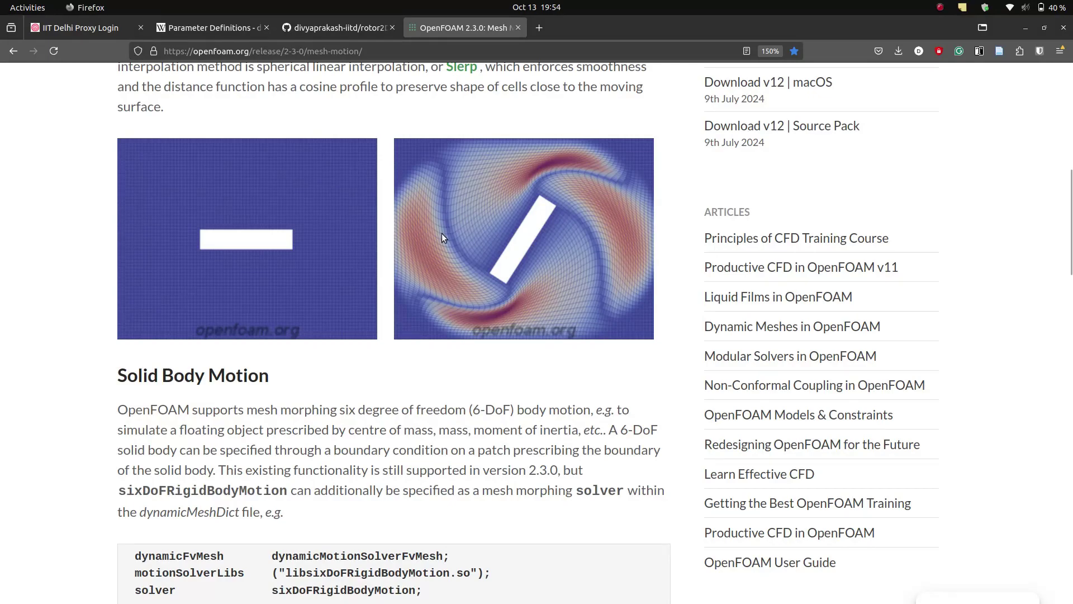
{"action": "key", "text": "alt+Tab"}
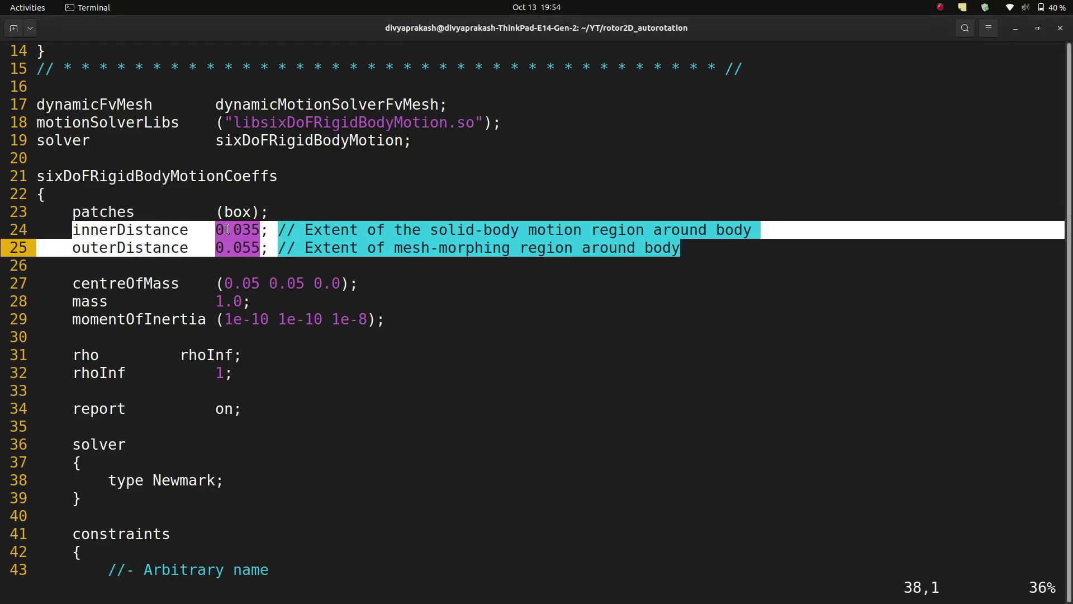
Step: Switch to the file manager, go up to the YT folder and open il2.pdf
{"action": "key", "text": "alt+Tab"}
{"action": "key", "text": "alt+Tab"}
{"action": "key", "text": "alt+Tab"}
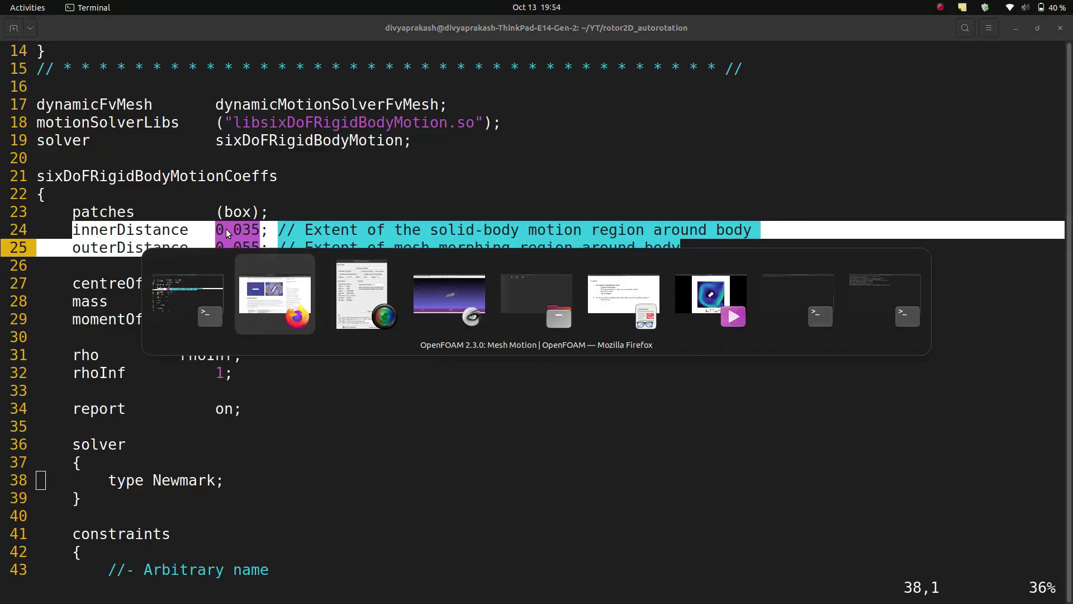
{"action": "key", "text": "alt+Tab"}
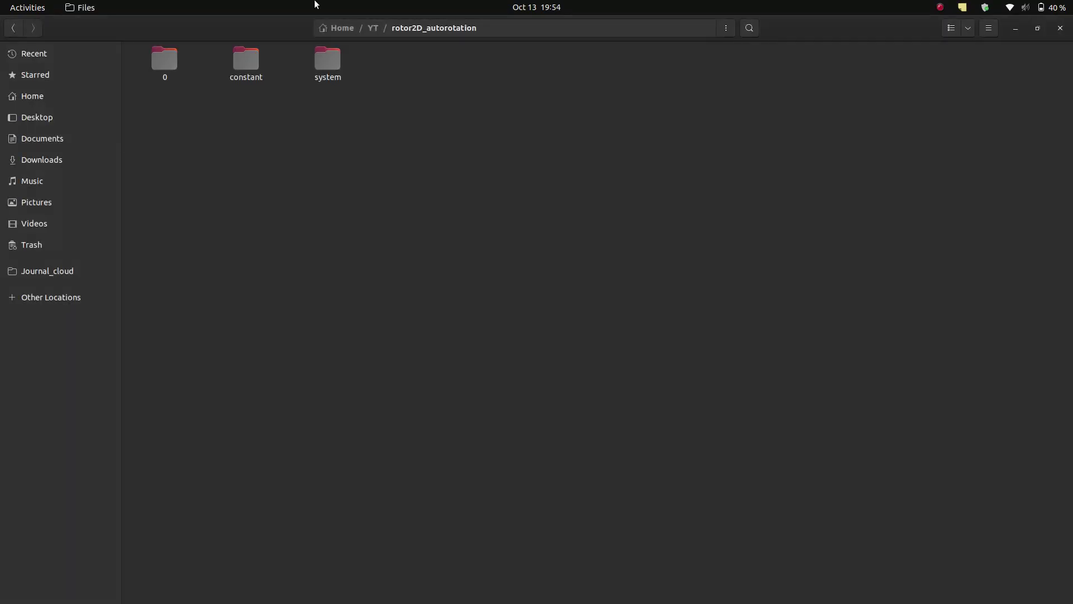
{"action": "left_click", "coordinate": [371, 29]}
{"action": "double_click", "coordinate": [464, 75]}
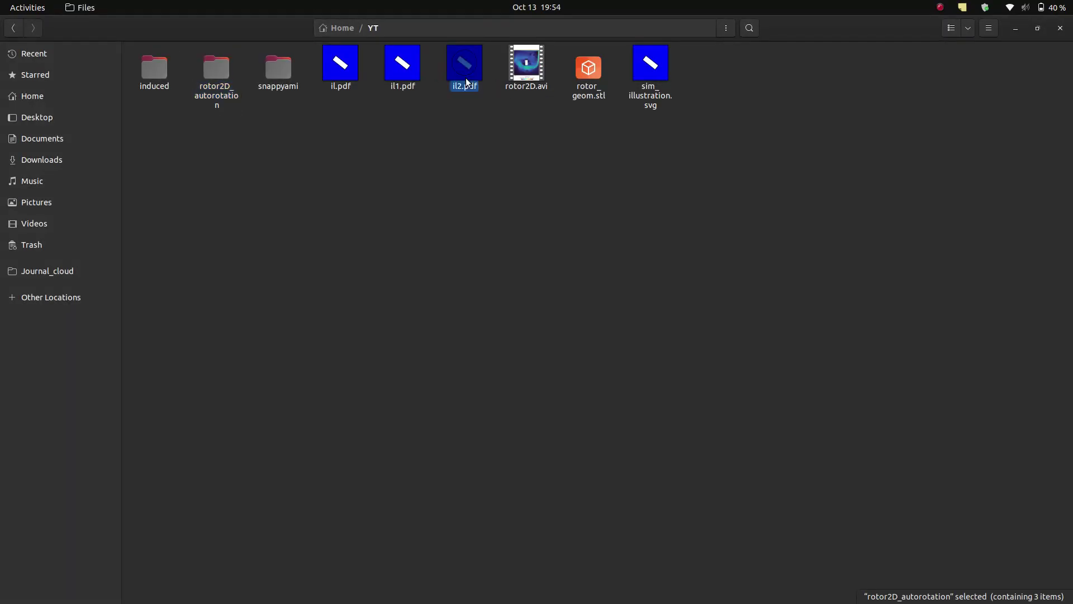
{"action": "left_click", "coordinate": [313, 56]}
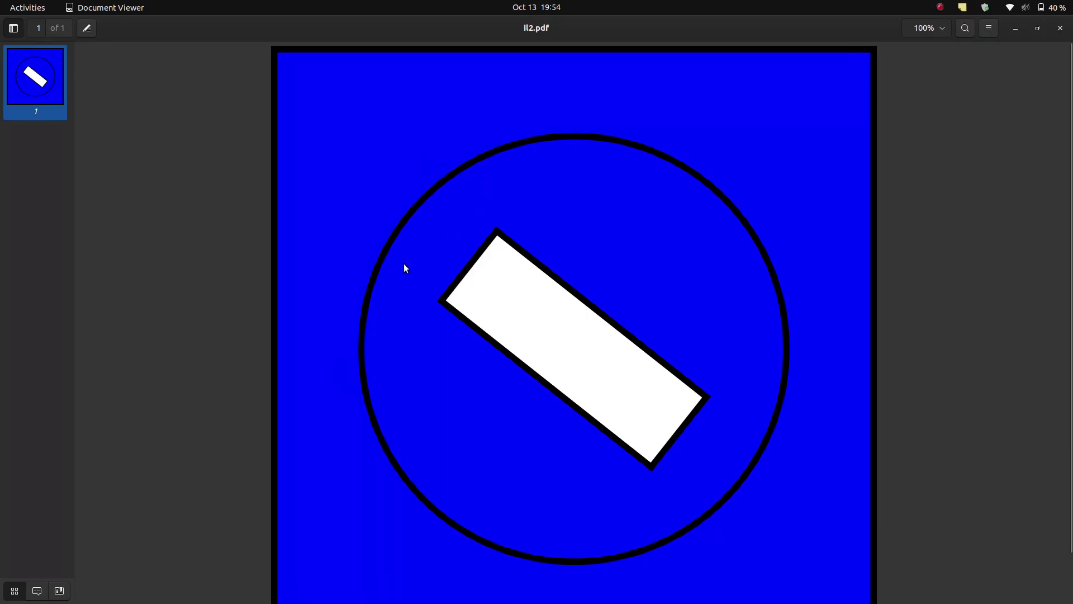
Step: Compare the circle around the rotor in il2.pdf with the innerDistance entry of dynamicMeshDict in the terminal
{"action": "key", "text": "alt+Tab"}
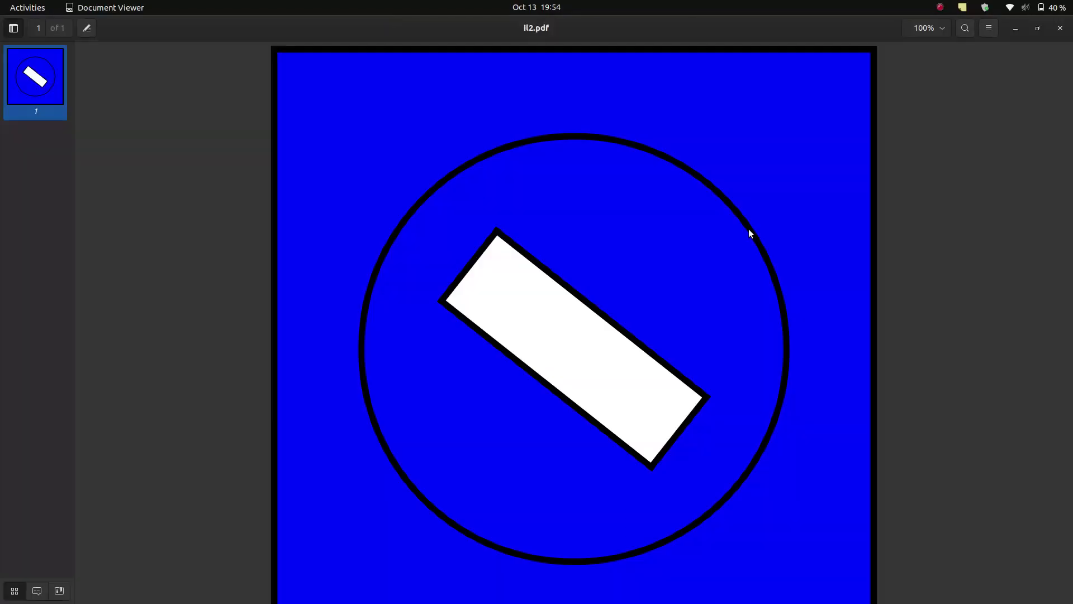
{"action": "key", "text": "alt+Tab"}
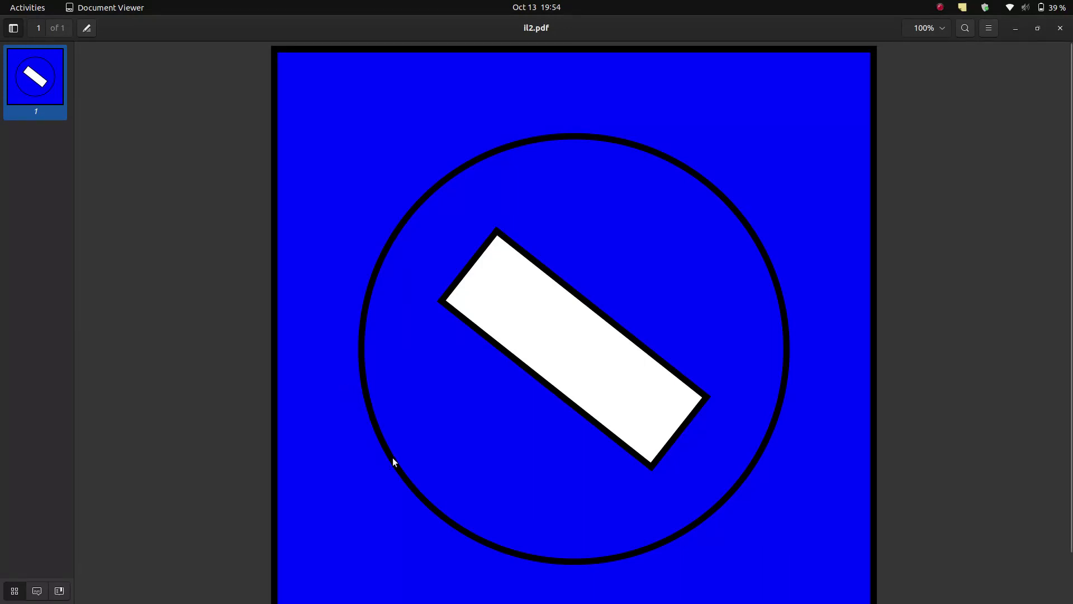
{"action": "key", "text": "alt+Tab"}
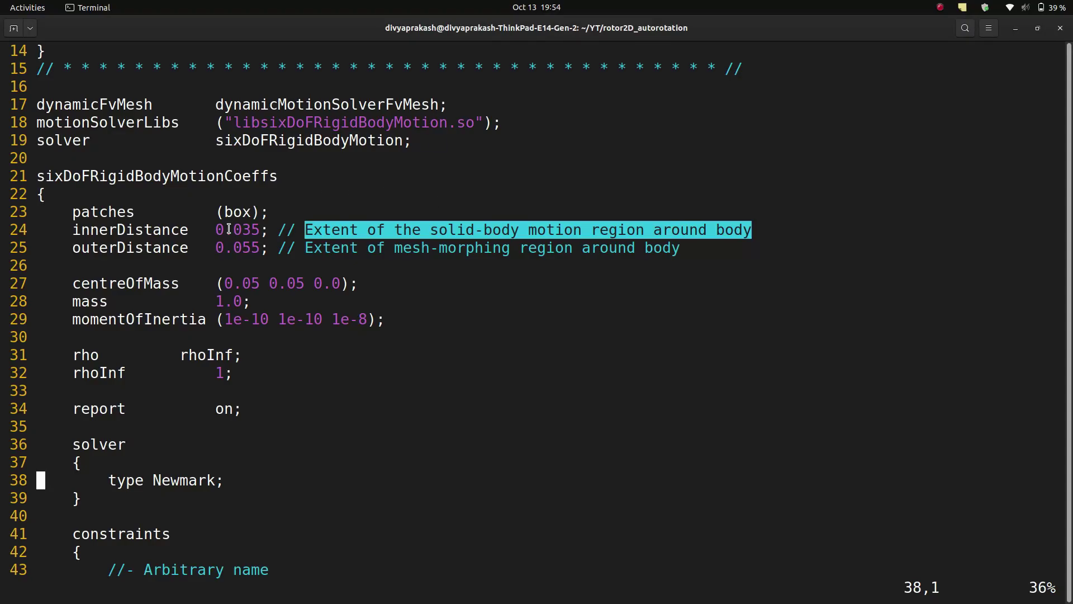
Step: Review dynamicMeshDict through the constraints and restraints to its end, and return to the start of sixDoFRigidBodyMotionCoeffs
{"action": "scroll", "coordinate": [287, 364], "scroll_direction": "down", "scroll_amount": 7}
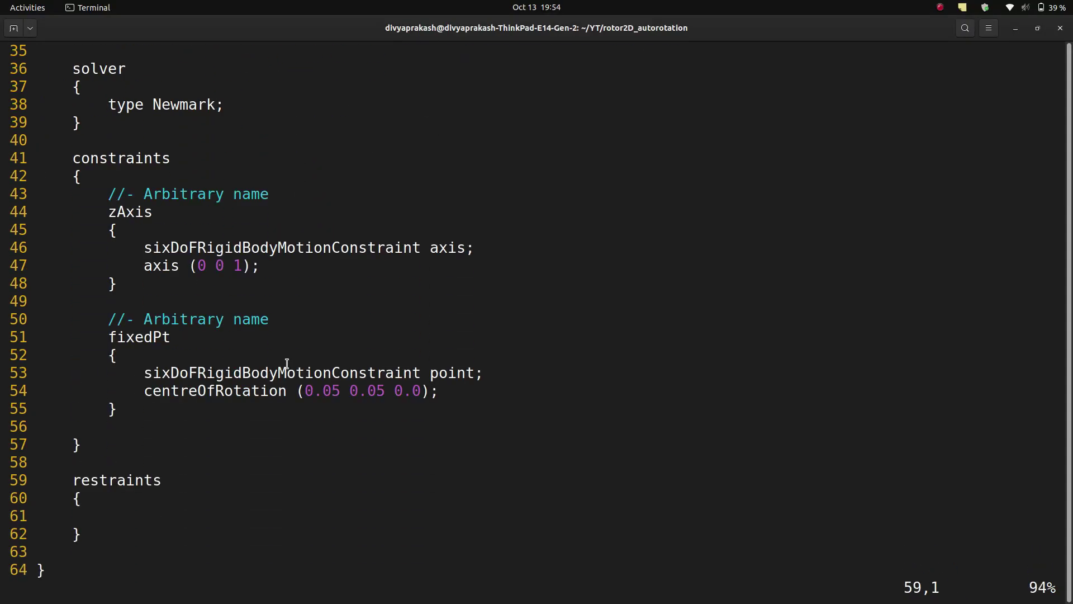
{"action": "key", "text": "Down"}
{"action": "key", "text": "Down"}
{"action": "key", "text": "Down"}
{"action": "key", "text": "Down"}
{"action": "key", "text": "Down"}
{"action": "key", "text": "Down"}
{"action": "key", "text": "Down"}
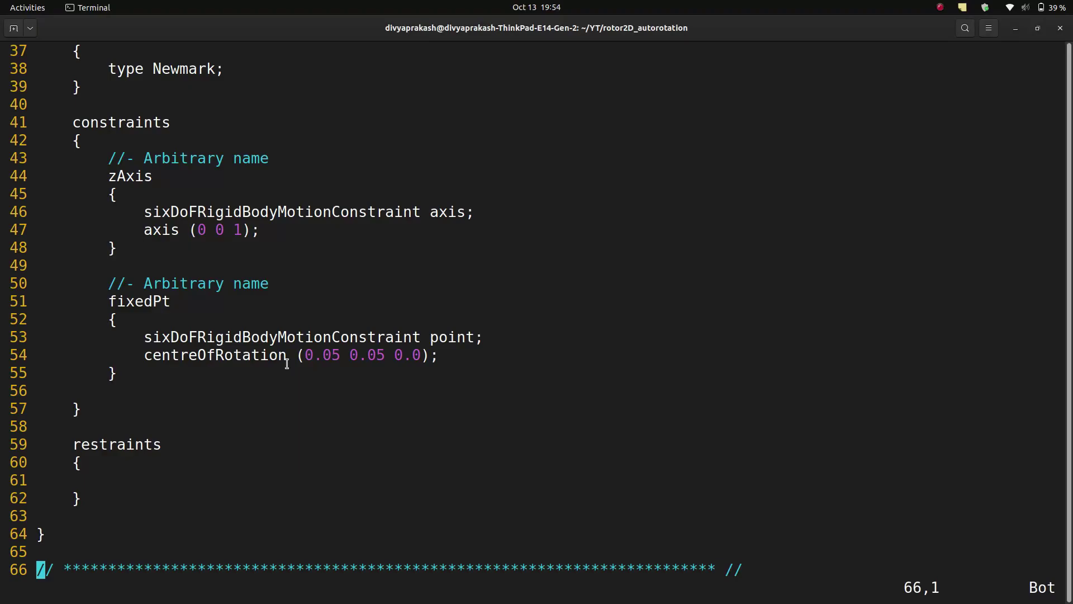
{"action": "key", "text": "Up"}
{"action": "key", "text": "Up"}
{"action": "key", "text": "Up"}
{"action": "key", "text": "Up"}
{"action": "key", "text": "Up"}
{"action": "key", "text": "Up"}
{"action": "key", "text": "Up"}
{"action": "key", "text": "Up"}
{"action": "key", "text": "Up"}
{"action": "key", "text": "Up"}
{"action": "key", "text": "Up"}
{"action": "key", "text": "Up"}
{"action": "key", "text": "Up"}
{"action": "key", "text": "Up"}
{"action": "key", "text": "Up"}
{"action": "key", "text": "Up"}
{"action": "key", "text": "Up"}
{"action": "key", "text": "Up"}
{"action": "key", "text": "Up"}
{"action": "key", "text": "Up"}
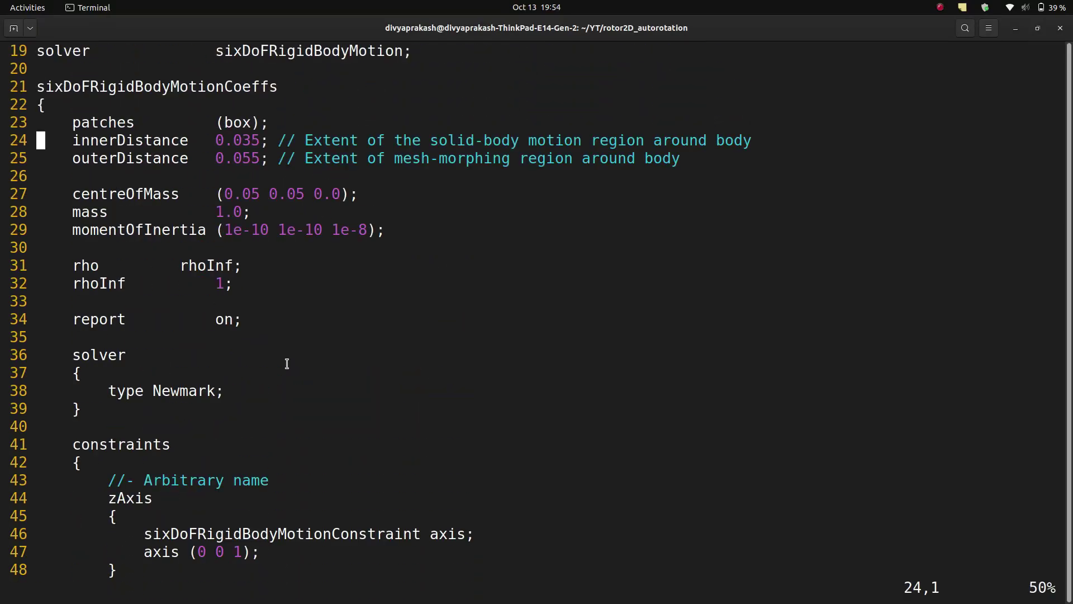
{"action": "key", "text": "Up"}
{"action": "key", "text": "Up"}
{"action": "key", "text": "Up"}
{"action": "key", "text": "Up"}
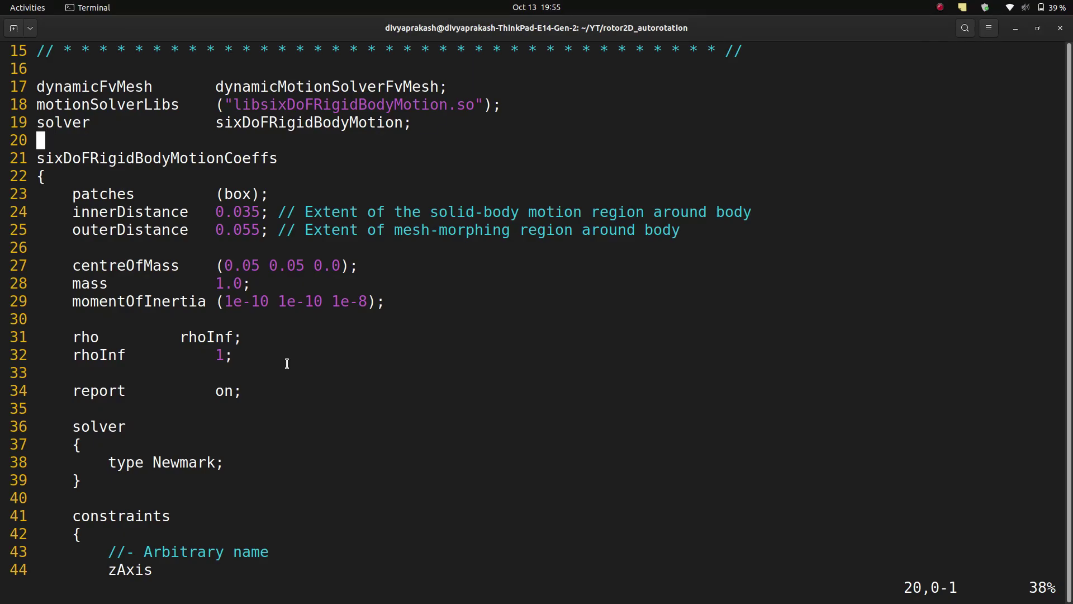
Step: Quit dynamicMeshDict, then return to the rotor2D_autorotation case folder and list its contents
{"action": "type", "text": ":q"}
{"action": "key", "text": "Return"}
{"action": "type", "text": "ls"}
{"action": "key", "text": "Return"}
{"action": "type", "text": "cd ../"}
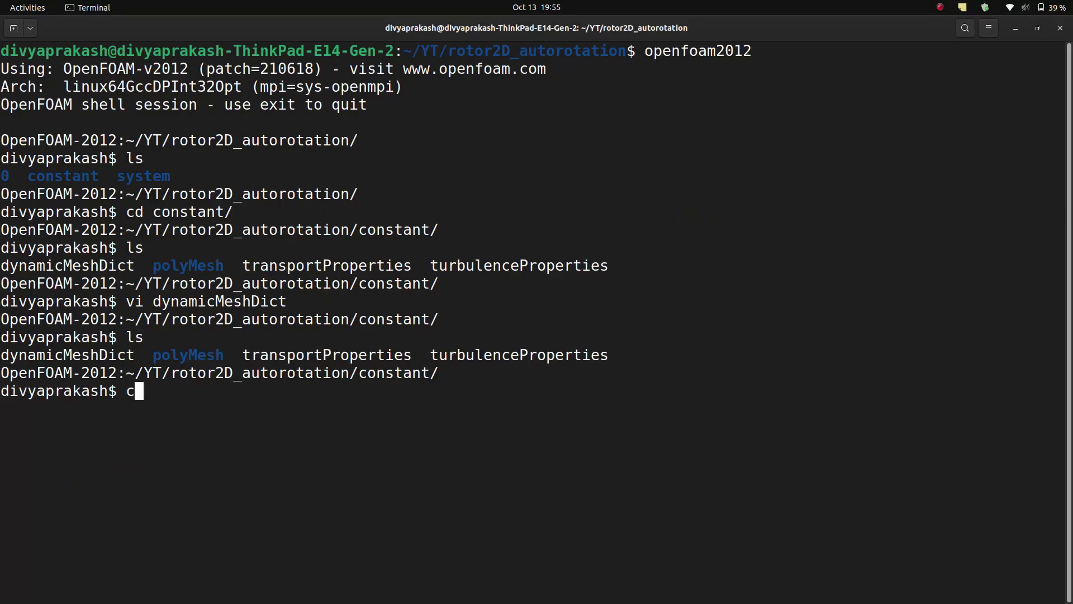
{"action": "key", "text": "Return"}
{"action": "type", "text": "ls"}
{"action": "key", "text": "Return"}
{"action": "key", "text": "ctrl+l"}
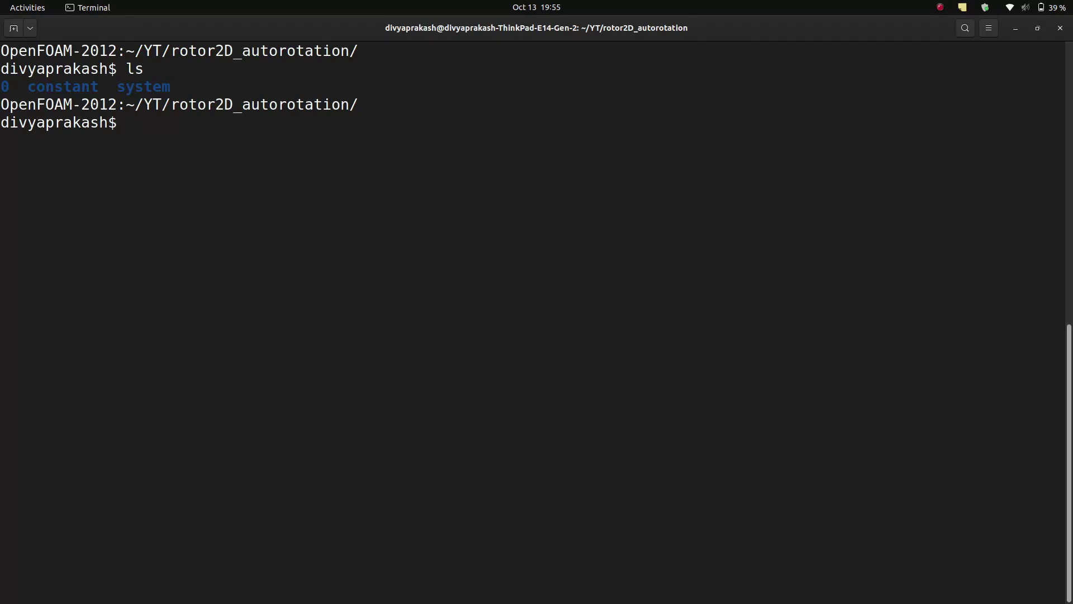
Step: Open system/fvSolution in vi from the case folder
{"action": "type", "text": "cd sy"}
{"action": "key", "text": "Tab"}
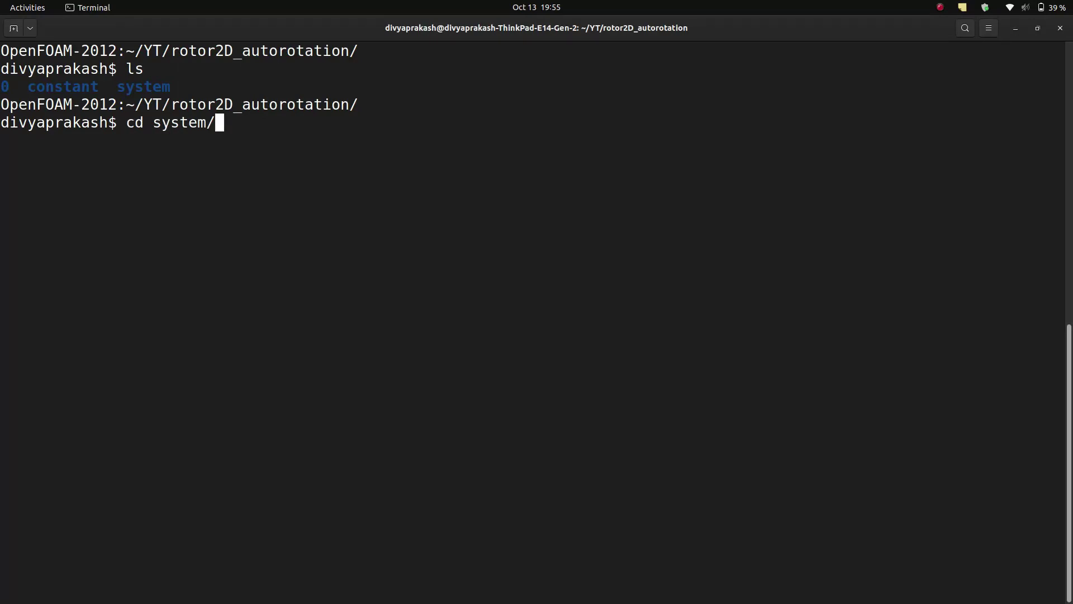
{"action": "type", "text": "fvSo"}
{"action": "key", "text": "ctrl+a"}
{"action": "key", "text": "Right"}
{"action": "key", "text": "Delete"}
{"action": "key", "text": "BackSpace"}
{"action": "type", "text": "vi"}
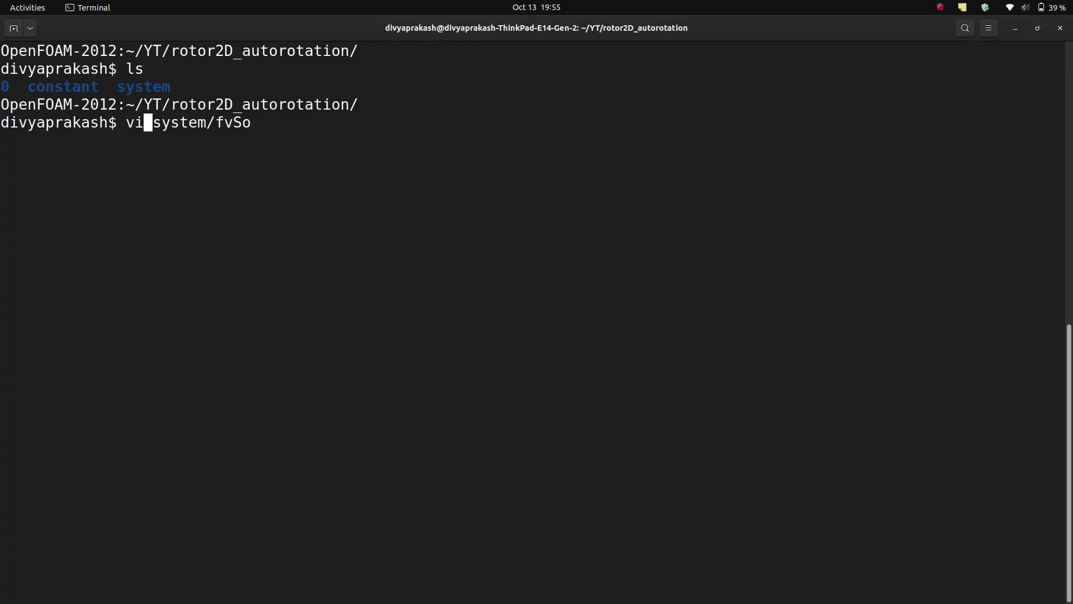
{"action": "key", "text": "ctrl+e"}
{"action": "key", "text": "Tab"}
{"action": "key", "text": "Return"}
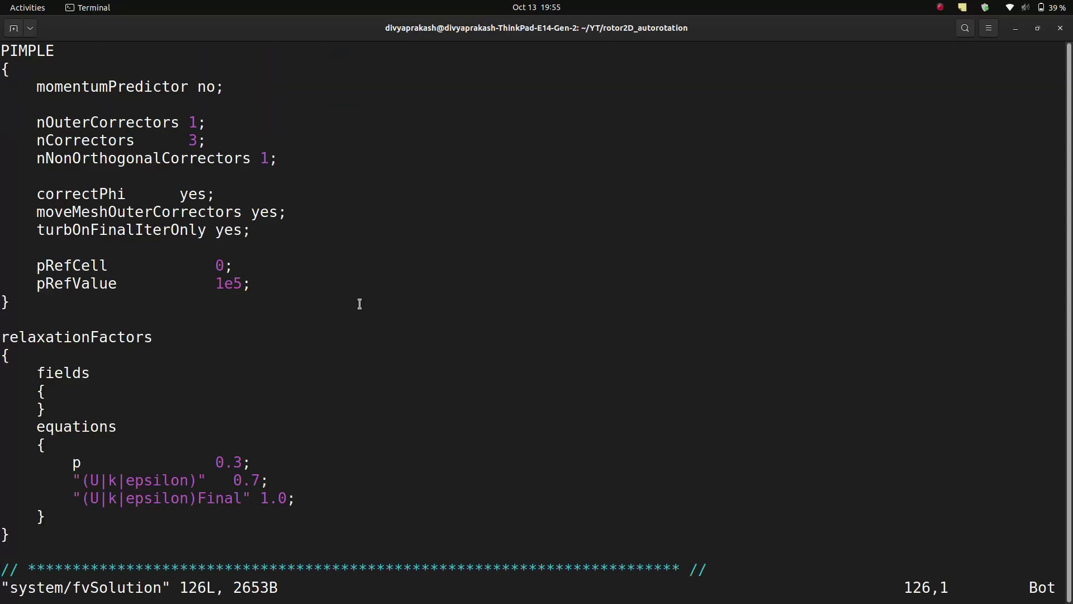
Step: Examine the cellDisplacement solver block in fvSolution and quit the file
{"action": "scroll", "coordinate": [359, 303], "scroll_direction": "up", "scroll_amount": 12}
{"action": "scroll", "coordinate": [360, 303], "scroll_direction": "up", "scroll_amount": 3}
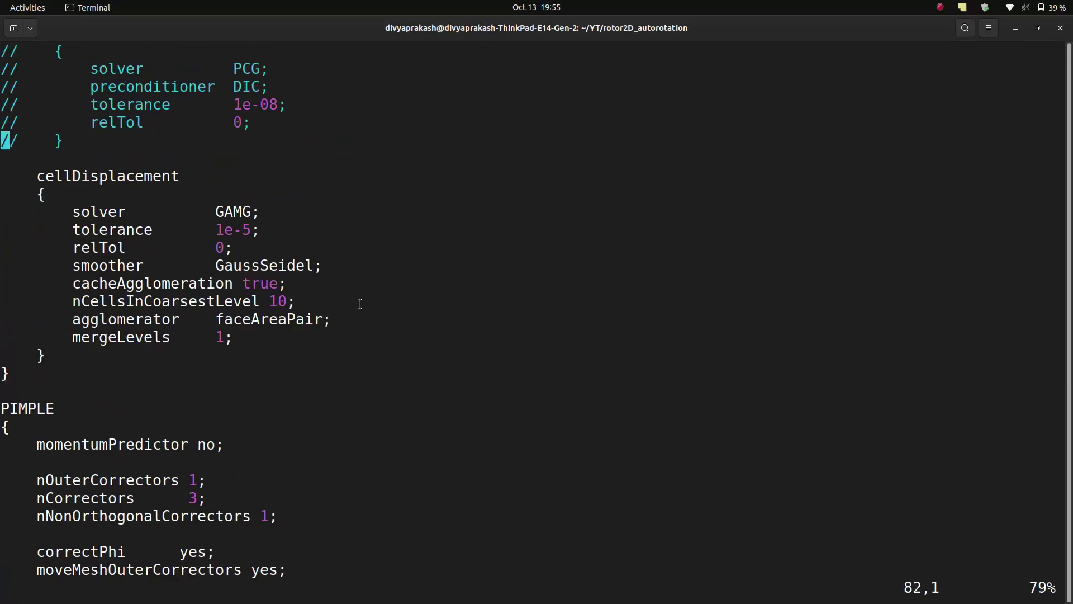
{"action": "left_click_drag", "start_coordinate": [9, 208], "coordinate": [309, 387]}
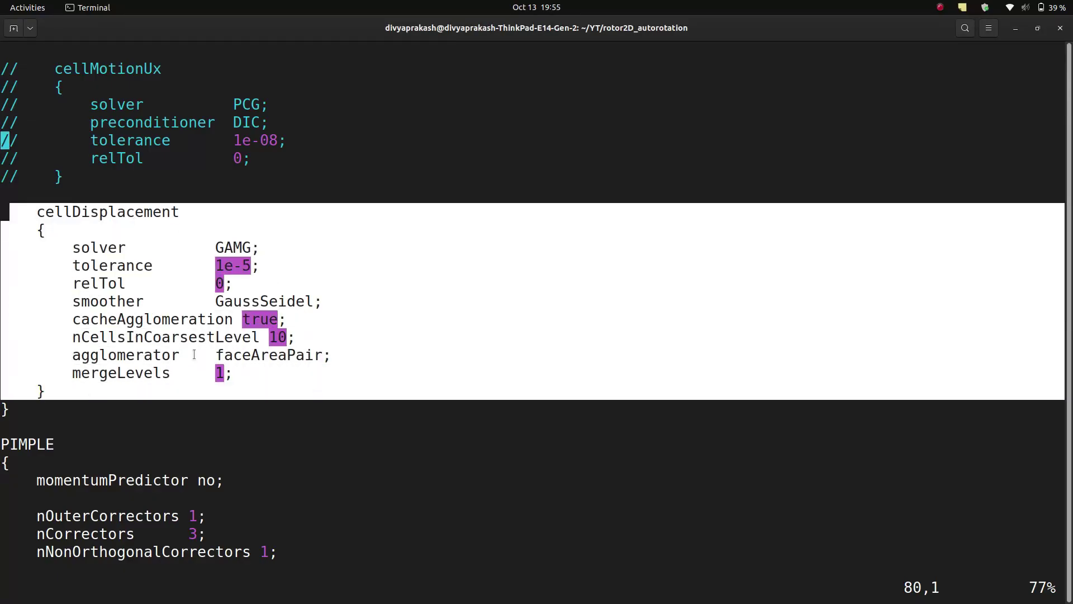
{"action": "left_click", "coordinate": [194, 383]}
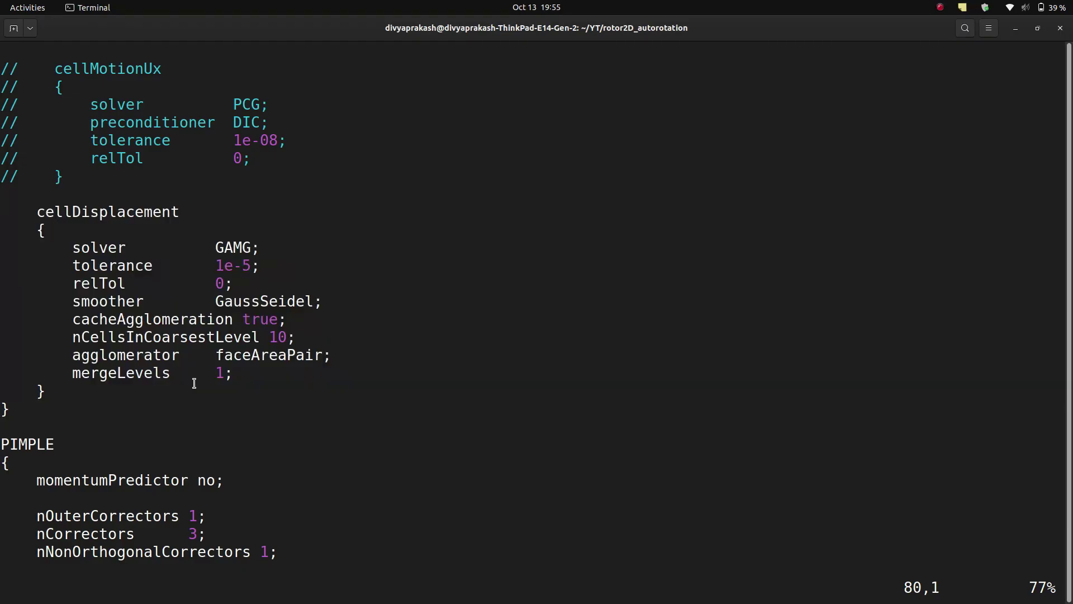
{"action": "type", "text": ":q"}
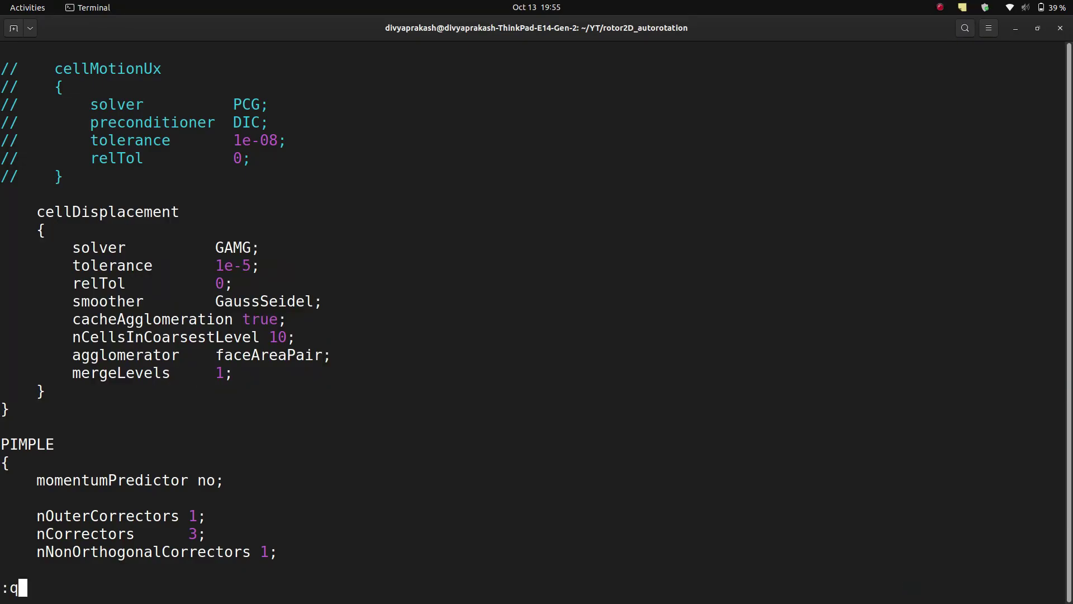
{"action": "key", "text": "Return"}
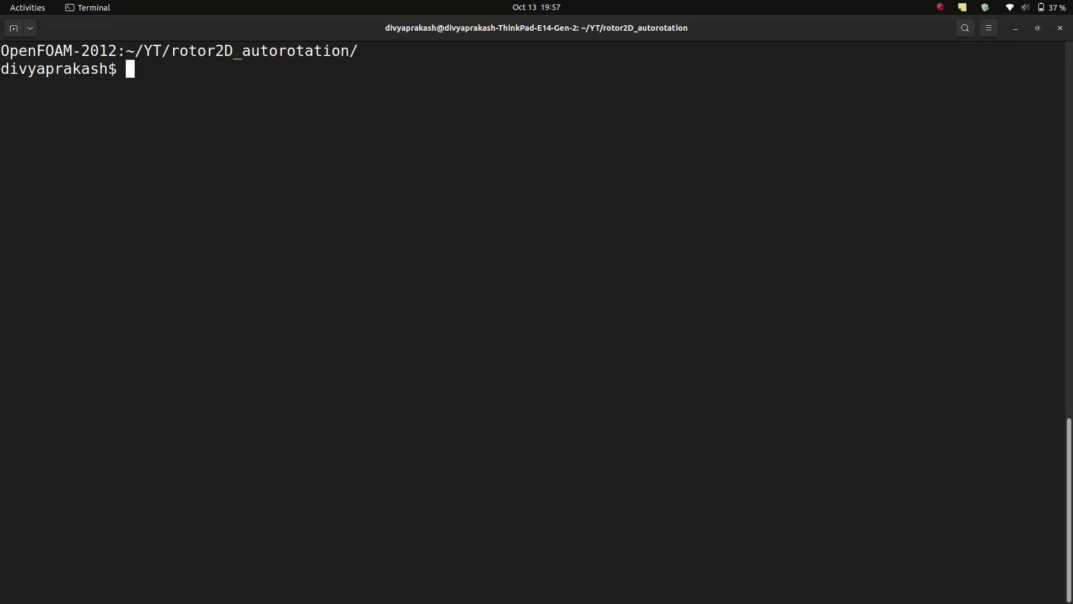
Step: Go into the case's 0 folder and list its files
{"action": "type", "text": "ls"}
{"action": "key", "text": "Return"}
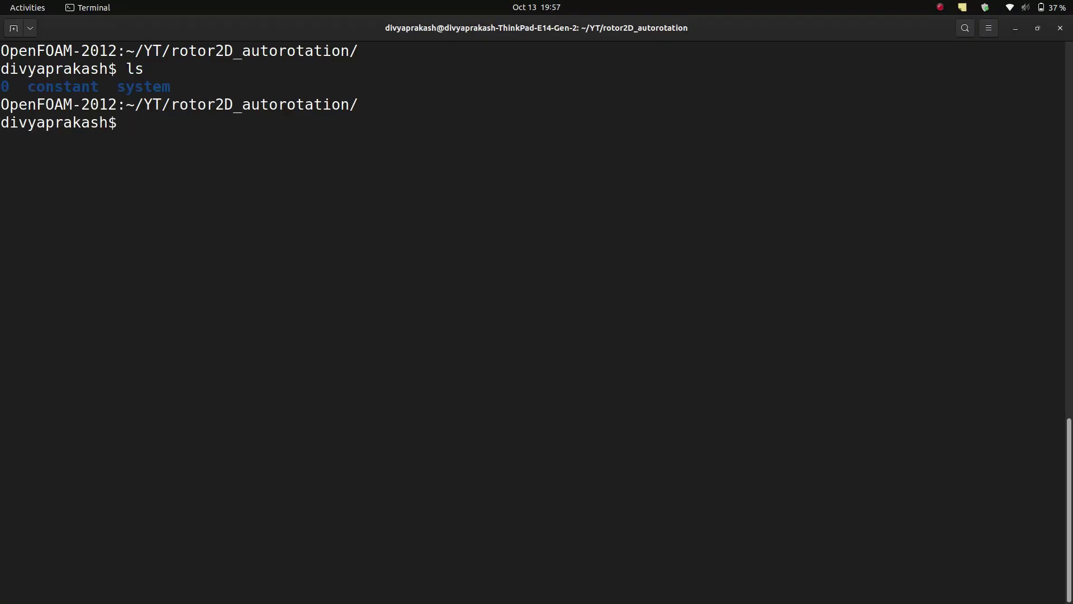
{"action": "type", "text": "cd 0"}
{"action": "key", "text": "Return"}
{"action": "type", "text": "ls"}
{"action": "key", "text": "Return"}
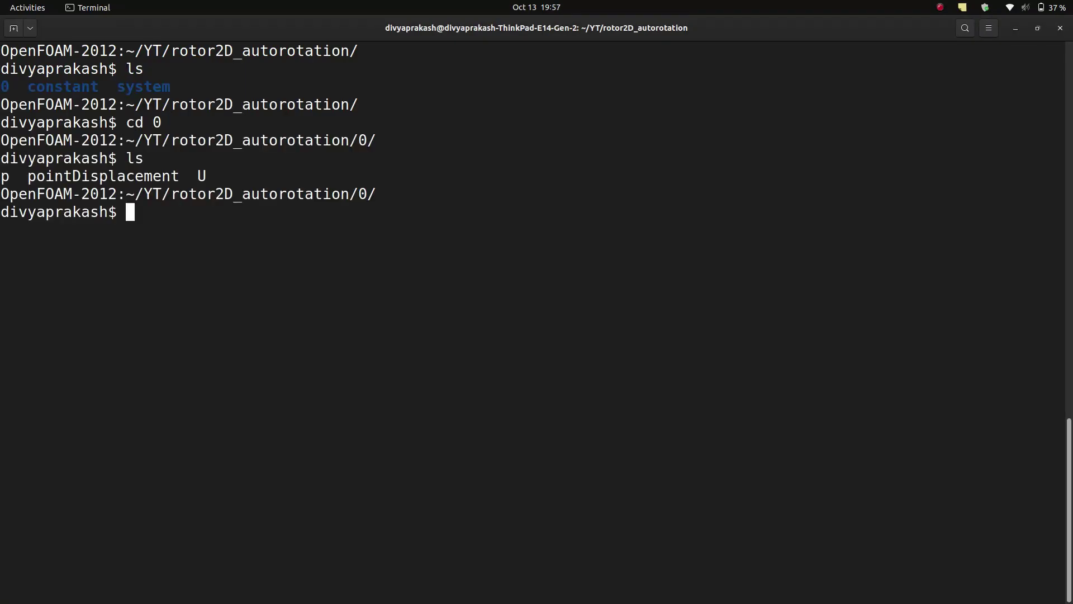
Step: Open the pointDisplacement file from the 0 folder in vi
{"action": "type", "text": "vi po"}
{"action": "key", "text": "Tab"}
{"action": "key", "text": "Return"}
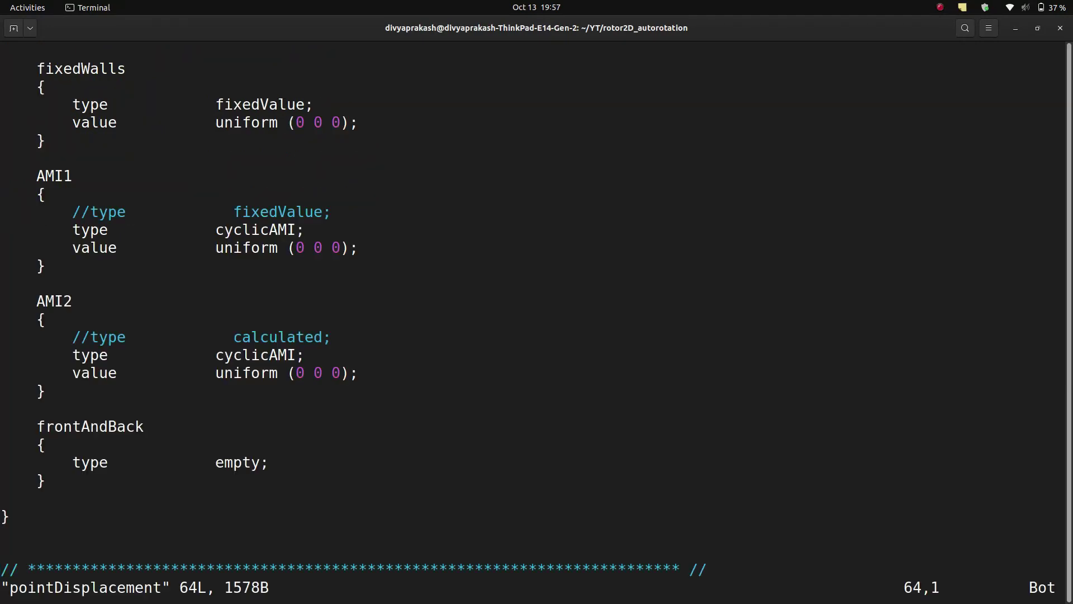
Step: Examine the pointDisplacement dimensions, internal field and boundary conditions for box, movingWall, fixedWalls, AMI1, AMI2 and frontAndBack
{"action": "scroll", "coordinate": [542, 426], "scroll_direction": "up", "scroll_amount": 15}
{"action": "scroll", "coordinate": [542, 426], "scroll_direction": "up", "scroll_amount": 1}
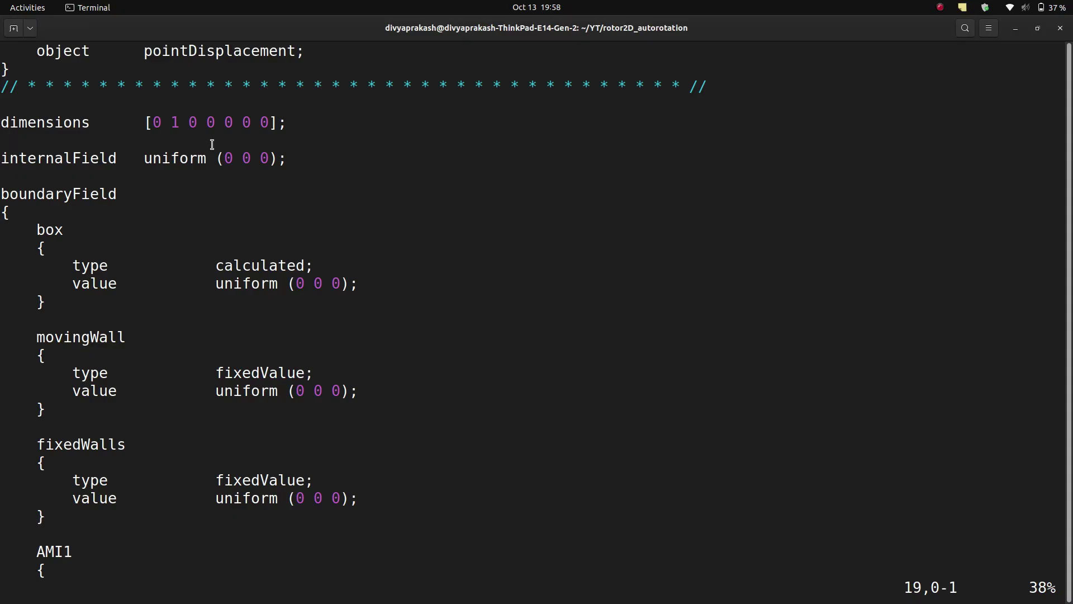
{"action": "scroll", "coordinate": [213, 145], "scroll_direction": "up", "scroll_amount": 5}
{"action": "scroll", "coordinate": [212, 145], "scroll_direction": "up", "scroll_amount": 1}
{"action": "scroll", "coordinate": [211, 145], "scroll_direction": "down", "scroll_amount": 3}
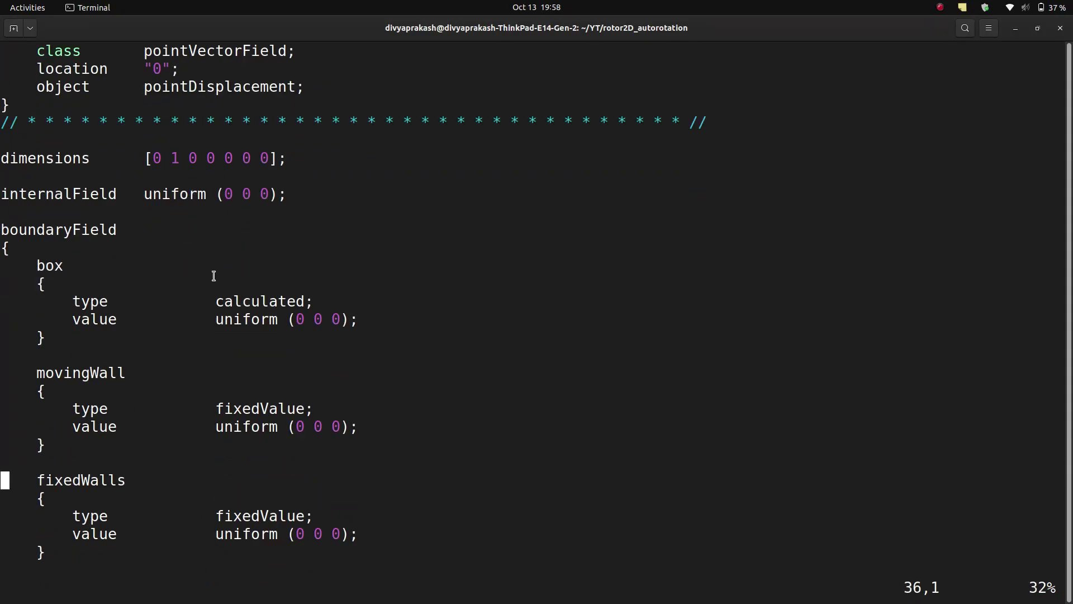
{"action": "scroll", "coordinate": [213, 290], "scroll_direction": "down", "scroll_amount": 8}
{"action": "scroll", "coordinate": [213, 304], "scroll_direction": "down", "scroll_amount": 4}
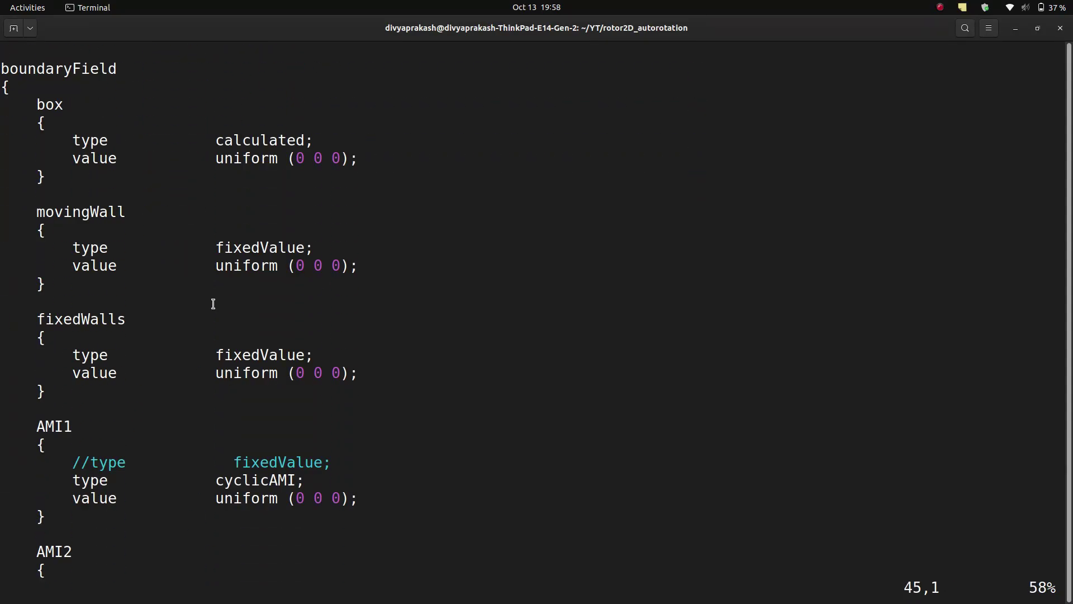
{"action": "scroll", "coordinate": [213, 304], "scroll_direction": "down", "scroll_amount": 3}
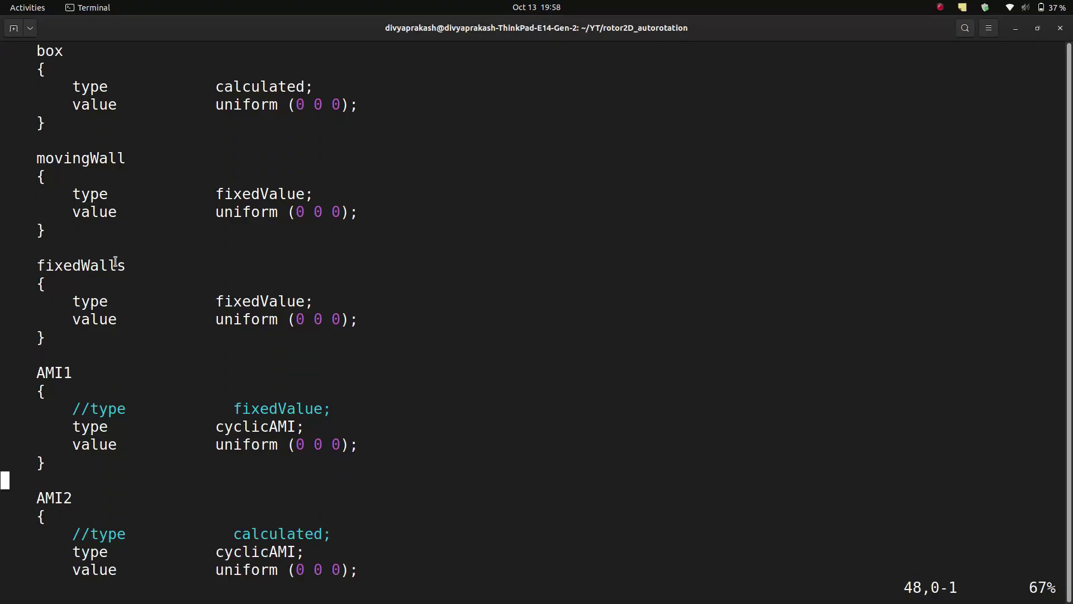
{"action": "scroll", "coordinate": [115, 262], "scroll_direction": "down", "scroll_amount": 1}
{"action": "scroll", "coordinate": [251, 338], "scroll_direction": "down", "scroll_amount": 6}
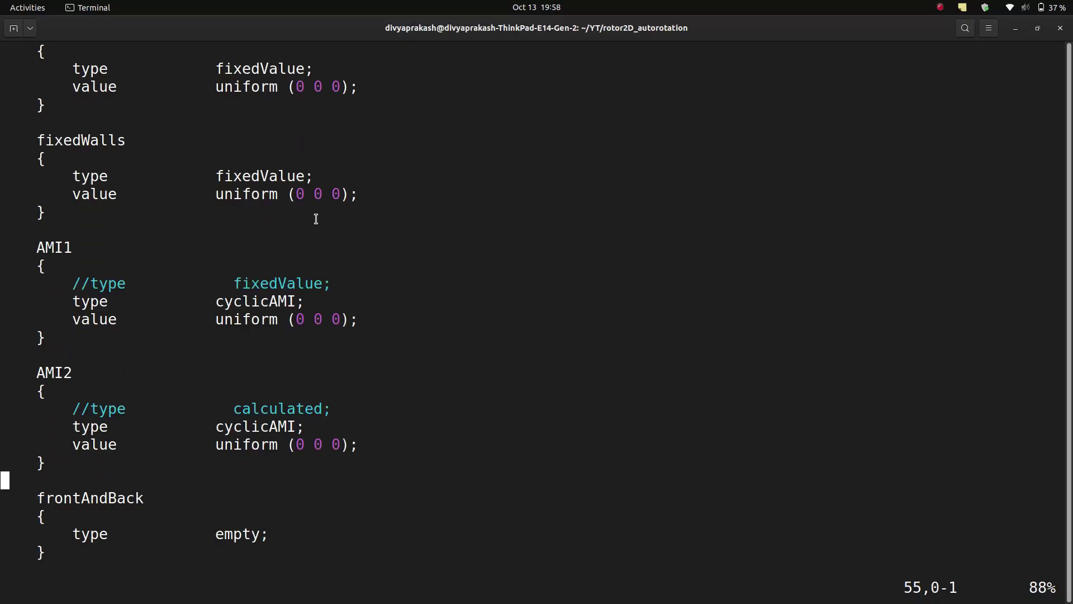
{"action": "scroll", "coordinate": [293, 318], "scroll_direction": "down", "scroll_amount": 2}
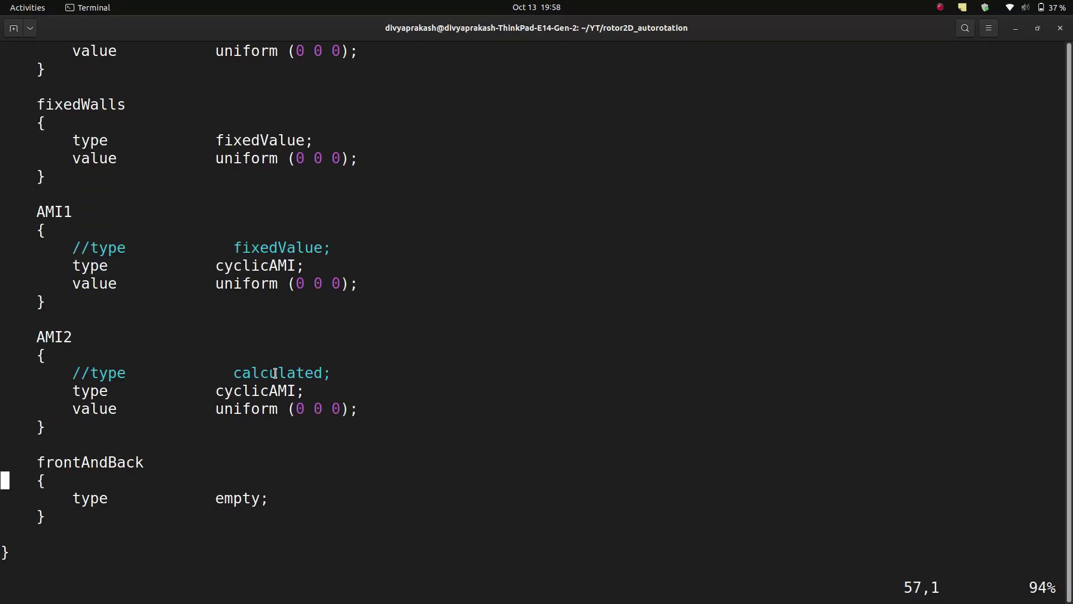
{"action": "scroll", "coordinate": [289, 408], "scroll_direction": "down", "scroll_amount": 1}
Step: Quit pointDisplacement without saving anything and clear the terminal
{"action": "key", "text": "q"}
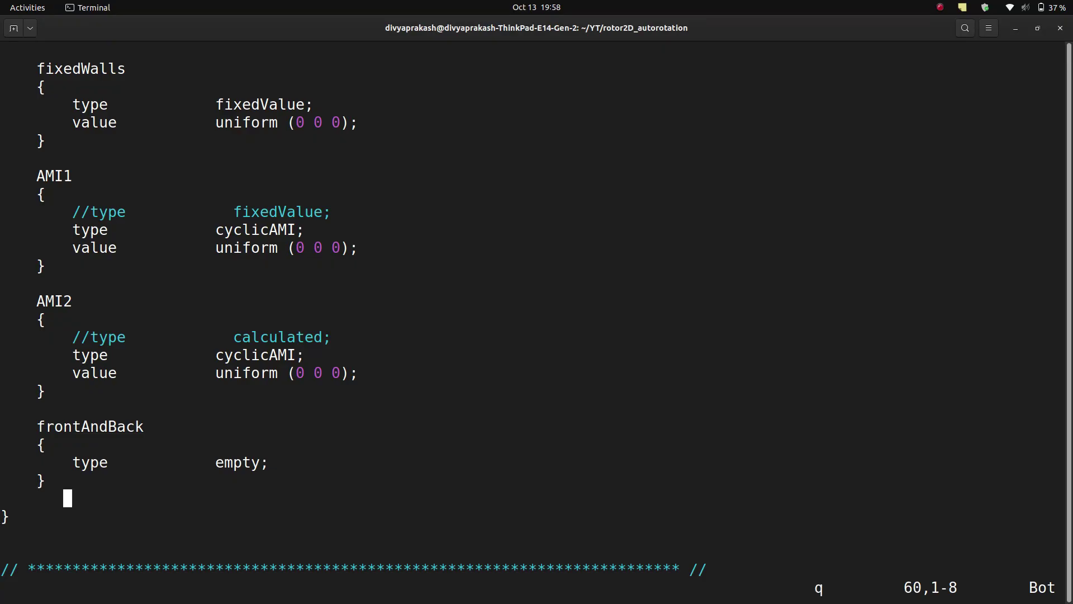
{"action": "key", "text": "colon"}
{"action": "type", "text": ":q"}
{"action": "key", "text": "Return"}
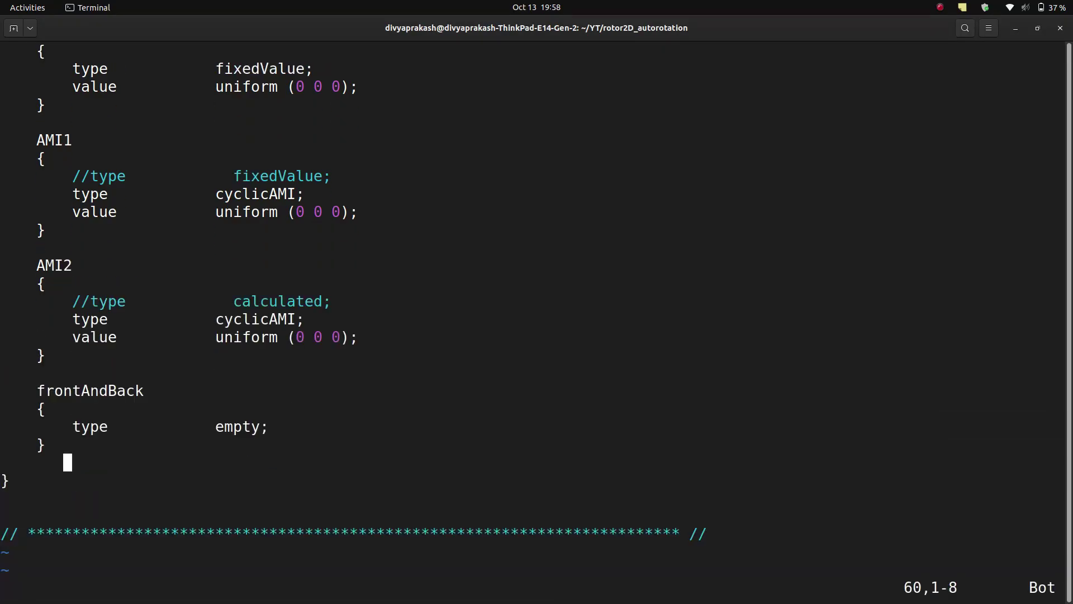
{"action": "key", "text": "colon"}
{"action": "type", "text": "q"}
{"action": "key", "text": "Return"}
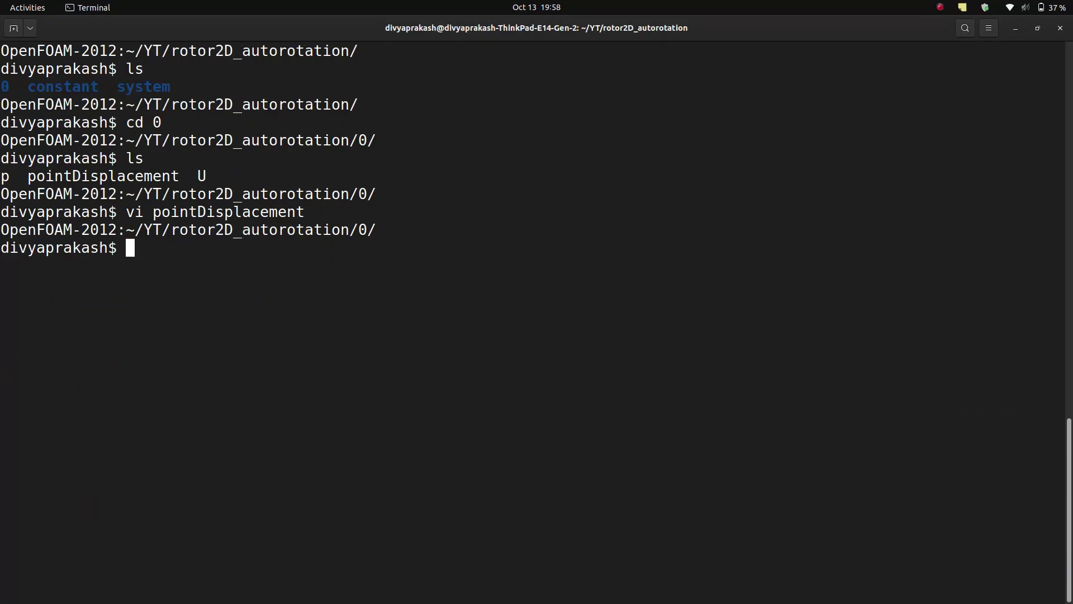
{"action": "key", "text": "ctrl+l"}
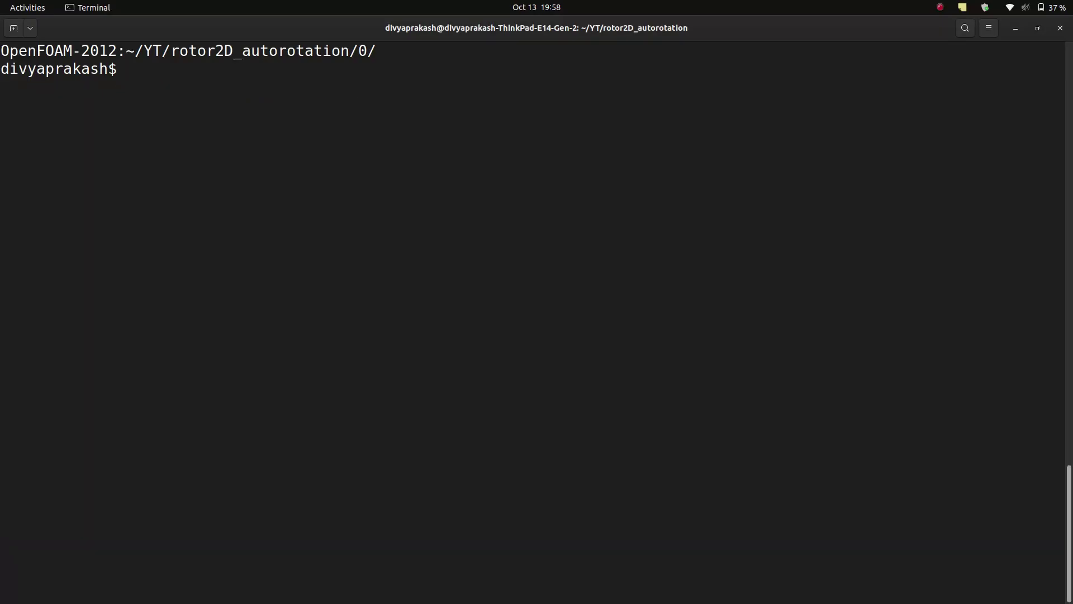
{"action": "type", "text": "p"}
{"action": "type", "text": "im"}
{"action": "key", "text": "BackSpace"}
{"action": "key", "text": "BackSpace"}
{"action": "key", "text": "BackSpace"}
{"action": "type", "text": "block"}
{"action": "key", "text": "Tab"}
{"action": "key", "text": "BackSpace"}
{"action": "key", "text": "BackSpace"}
{"action": "key", "text": "BackSpace"}
{"action": "key", "text": "BackSpace"}
{"action": "key", "text": "BackSpace"}
{"action": "key", "text": "BackSpace"}
{"action": "key", "text": "BackSpace"}
{"action": "key", "text": "BackSpace"}
{"action": "key", "text": "BackSpace"}
{"action": "key", "text": "BackSpace"}
{"action": "type", "text": "snappyH"}
{"action": "key", "text": "Tab"}
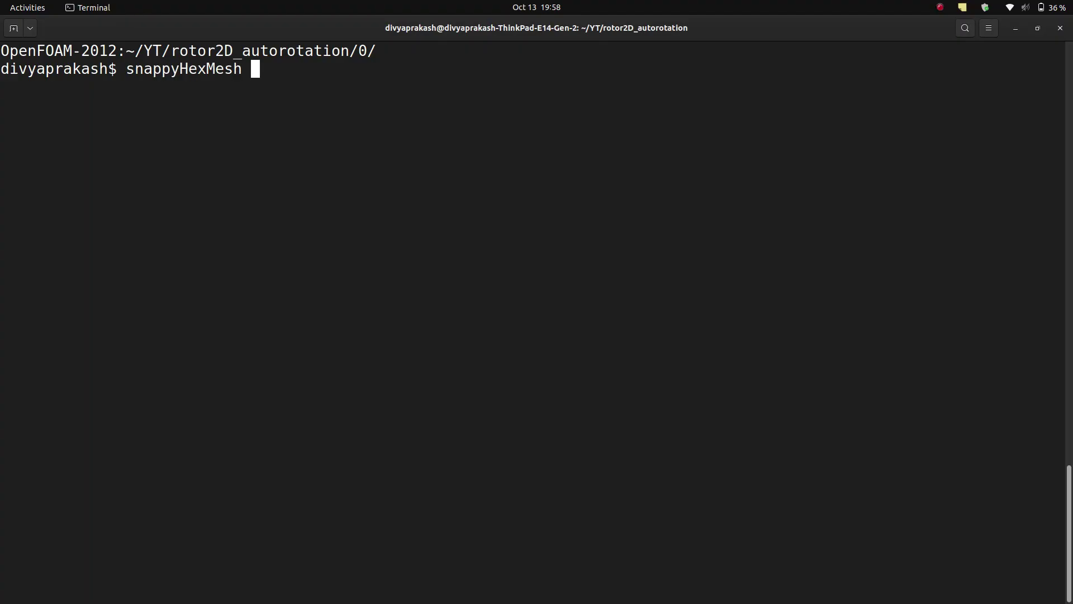
{"action": "type", "text": "-overwrite"}
{"action": "key", "text": "BackSpace"}
{"action": "key", "text": "BackSpace"}
{"action": "key", "text": "BackSpace"}
{"action": "key", "text": "BackSpace"}
{"action": "key", "text": "BackSpace"}
{"action": "key", "text": "BackSpace"}
{"action": "key", "text": "BackSpace"}
{"action": "key", "text": "BackSpace"}
{"action": "key", "text": "BackSpace"}
{"action": "key", "text": "BackSpace"}
{"action": "key", "text": "BackSpace"}
{"action": "key", "text": "BackSpace"}
{"action": "key", "text": "BackSpace"}
{"action": "key", "text": "BackSpace"}
{"action": "key", "text": "BackSpace"}
{"action": "key", "text": "BackSpace"}
{"action": "key", "text": "BackSpace"}
{"action": "key", "text": "BackSpace"}
{"action": "key", "text": "BackSpace"}
{"action": "key", "text": "BackSpace"}
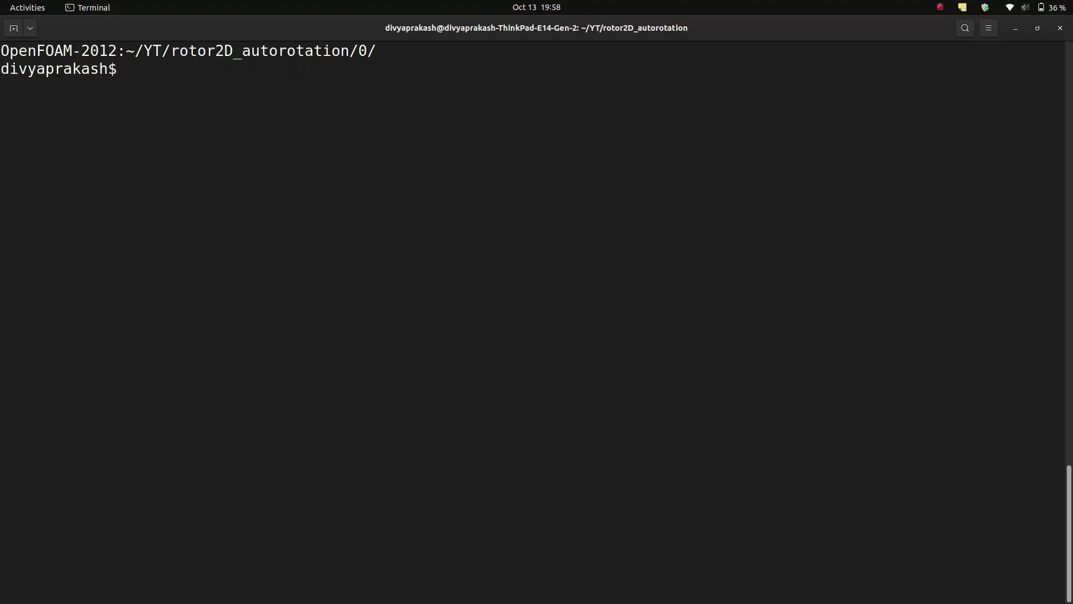
{"action": "type", "text": "createP"}
{"action": "key", "text": "Tab"}
{"action": "type", "text": "-ov"}
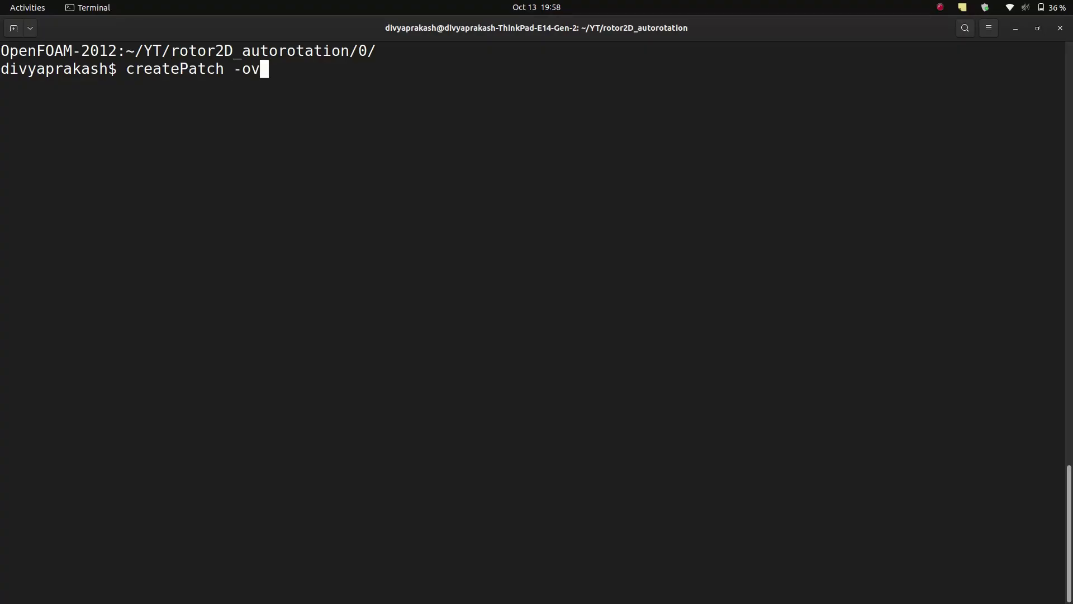
{"action": "key", "text": "Tab"}
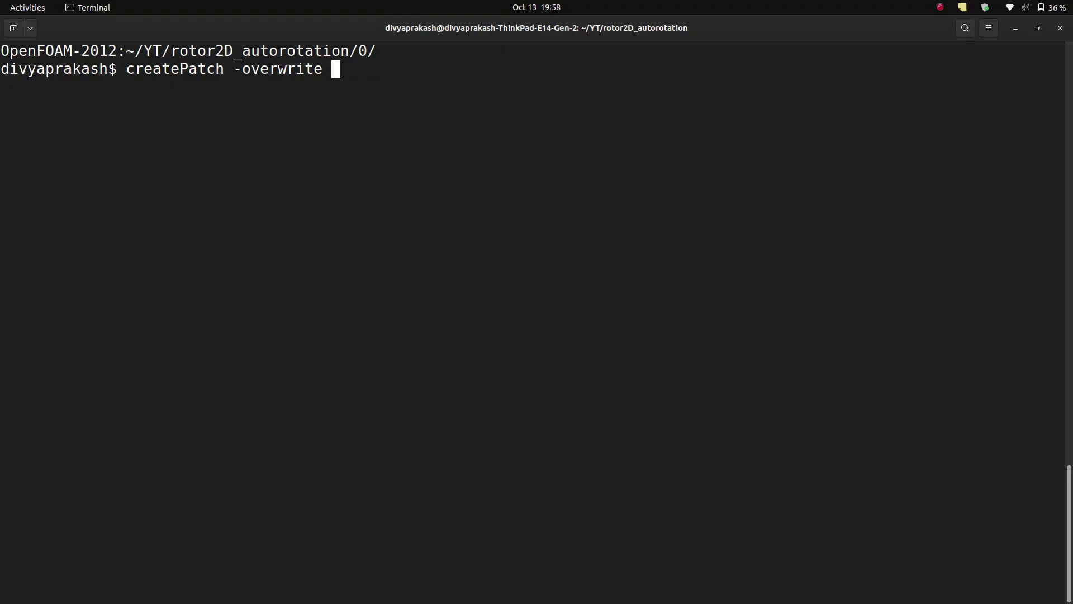
{"action": "key", "text": "BackSpace"}
{"action": "key", "text": "BackSpace"}
{"action": "key", "text": "BackSpace"}
{"action": "key", "text": "BackSpace"}
{"action": "key", "text": "BackSpace"}
{"action": "key", "text": "BackSpace"}
{"action": "key", "text": "BackSpace"}
{"action": "key", "text": "BackSpace"}
{"action": "key", "text": "BackSpace"}
{"action": "key", "text": "BackSpace"}
{"action": "key", "text": "BackSpace"}
{"action": "key", "text": "BackSpace"}
{"action": "key", "text": "BackSpace"}
{"action": "key", "text": "BackSpace"}
{"action": "key", "text": "BackSpace"}
{"action": "key", "text": "BackSpace"}
{"action": "key", "text": "BackSpace"}
{"action": "key", "text": "BackSpace"}
{"action": "key", "text": "BackSpace"}
{"action": "key", "text": "BackSpace"}
{"action": "key", "text": "BackSpace"}
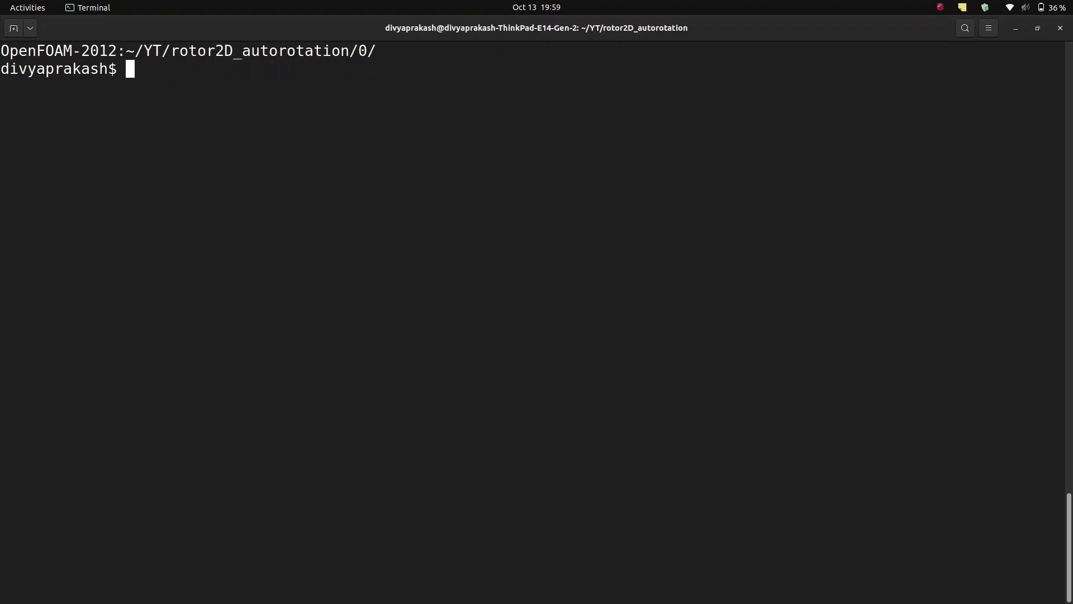
Step: Go up from the 0 folder to the rotor2D_autorotation case folder and clear the terminal
{"action": "type", "text": "cd ../"}
{"action": "key", "text": "Return"}
{"action": "key", "text": "ctrl+l"}
Step: Launch paraFoam for the rotor2D_autorotation case and load its internalMesh region
{"action": "type", "text": "par"}
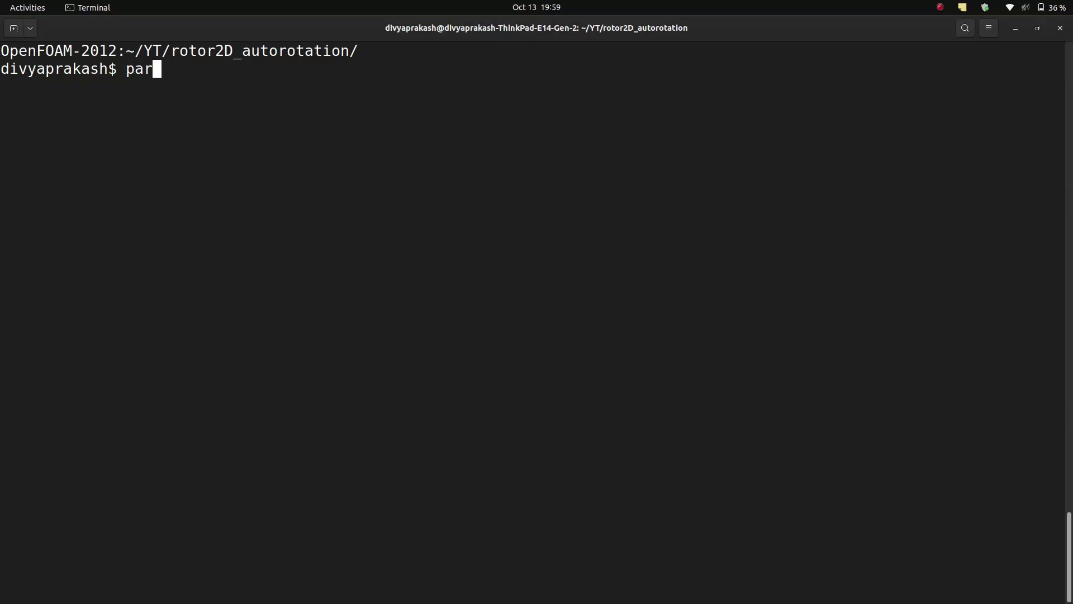
{"action": "type", "text": "aFoam"}
{"action": "key", "text": "Return"}
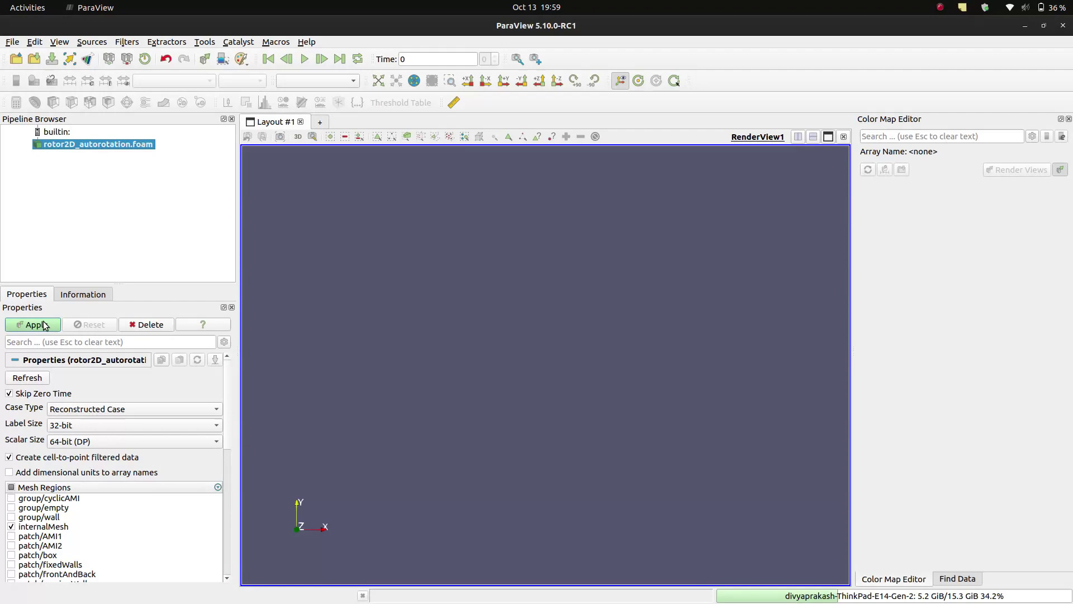
{"action": "left_click", "coordinate": [45, 326]}
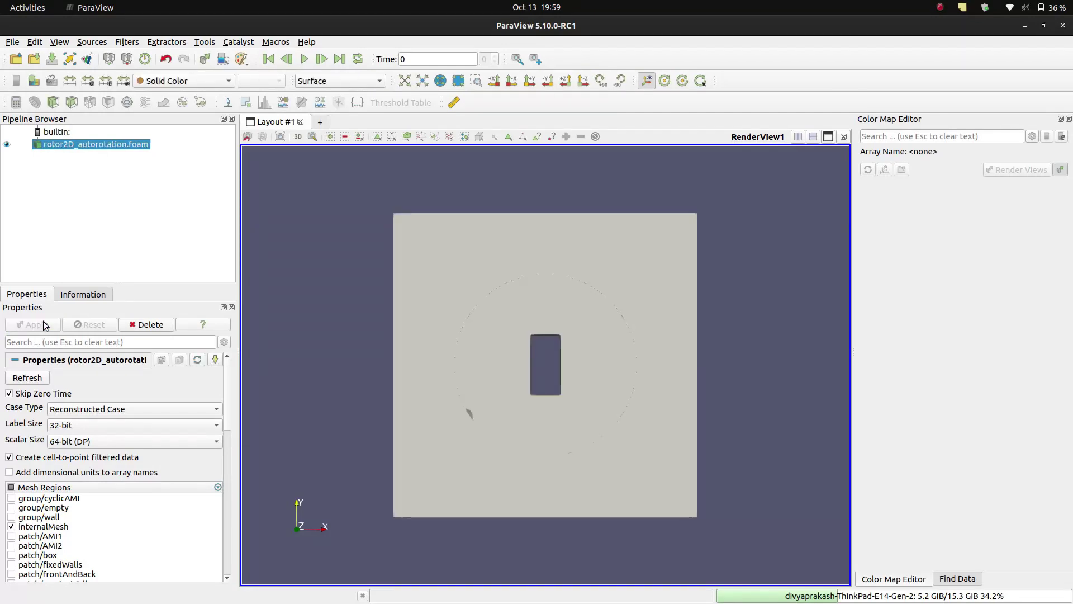
Step: Display the rotor mesh as Surface With Edges and inspect it around the central rotor
{"action": "left_click", "coordinate": [308, 86]}
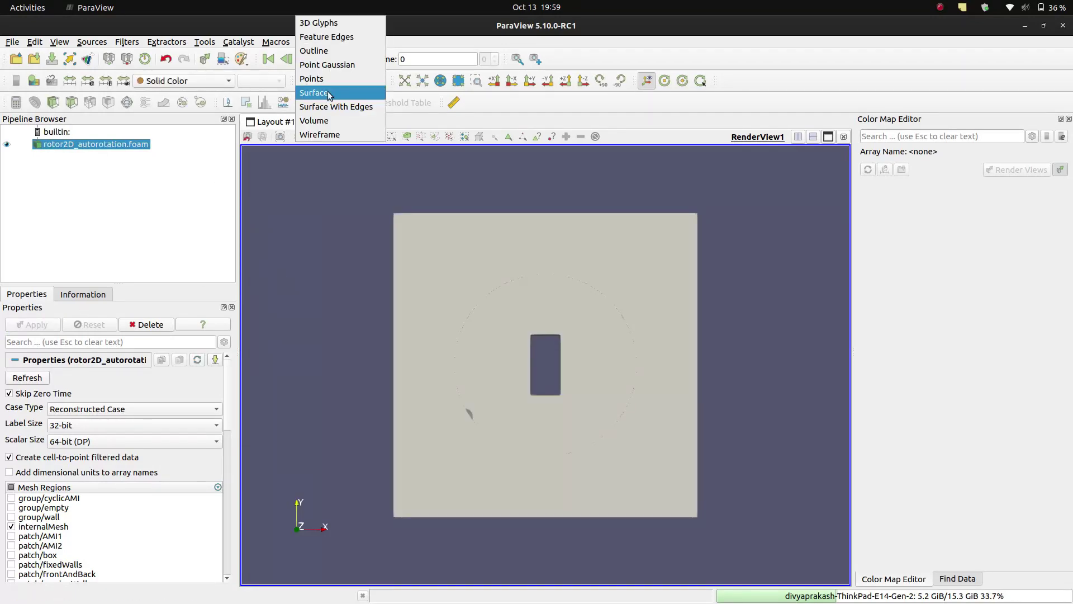
{"action": "left_click", "coordinate": [334, 104]}
{"action": "left_click_drag", "start_coordinate": [417, 277], "coordinate": [652, 205]}
{"action": "left_click_drag", "start_coordinate": [644, 328], "coordinate": [529, 325]}
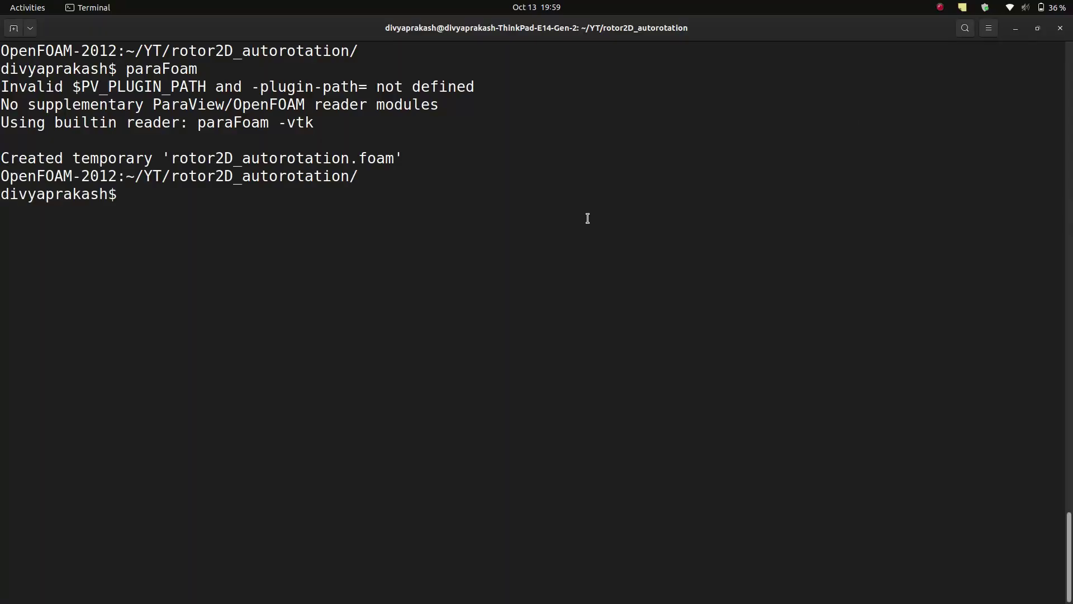
Step: Switch to the terminal, clear it, and open system/controlDict in vi
{"action": "key", "text": "ctrl+l"}
{"action": "type", "text": "vi sy"}
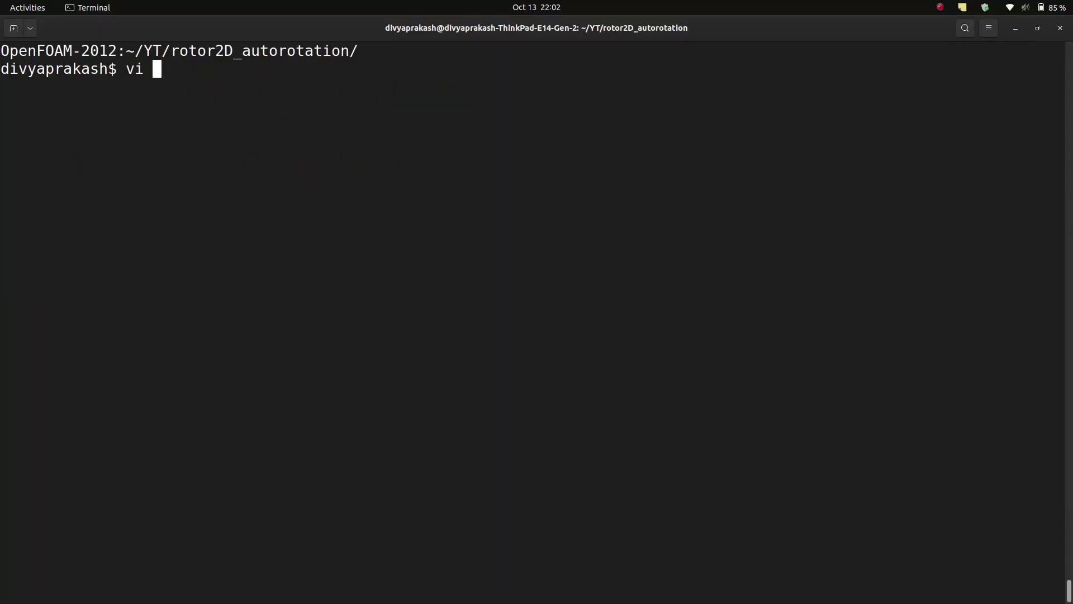
{"action": "key", "text": "Tab"}
{"action": "type", "text": "con"}
{"action": "key", "text": "Tab"}
{"action": "key", "text": "Return"}
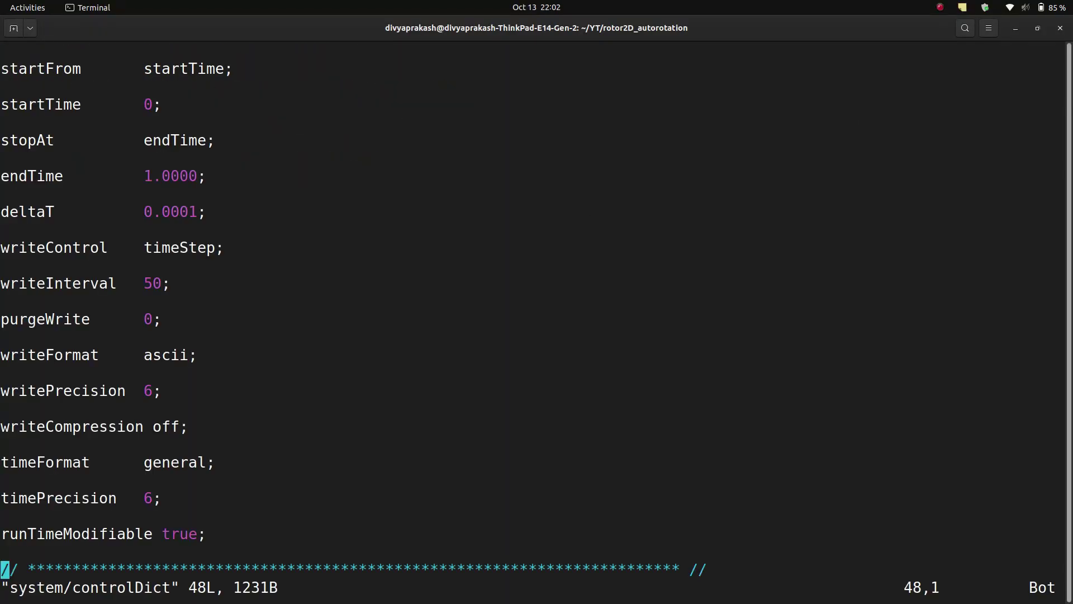
Step: Check which solver the application entry at the start of controlDict specifies
{"action": "key", "text": "g"}
{"action": "key", "text": "g"}
{"action": "key", "text": "j"}
{"action": "key", "text": "j"}
{"action": "key", "text": "j"}
{"action": "key", "text": "j"}
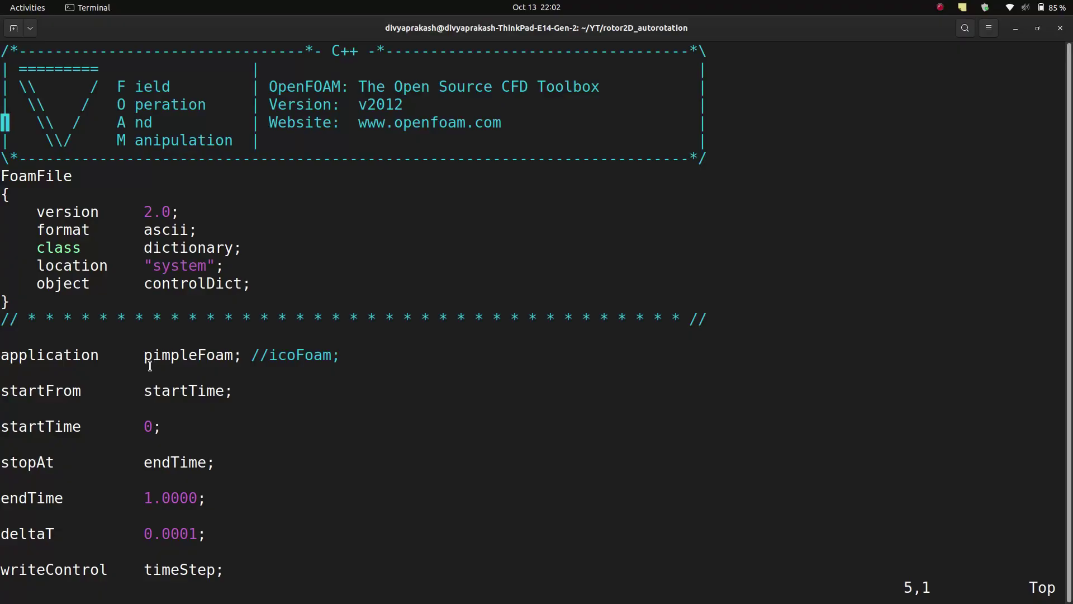
{"action": "left_click_drag", "start_coordinate": [137, 358], "coordinate": [234, 358]}
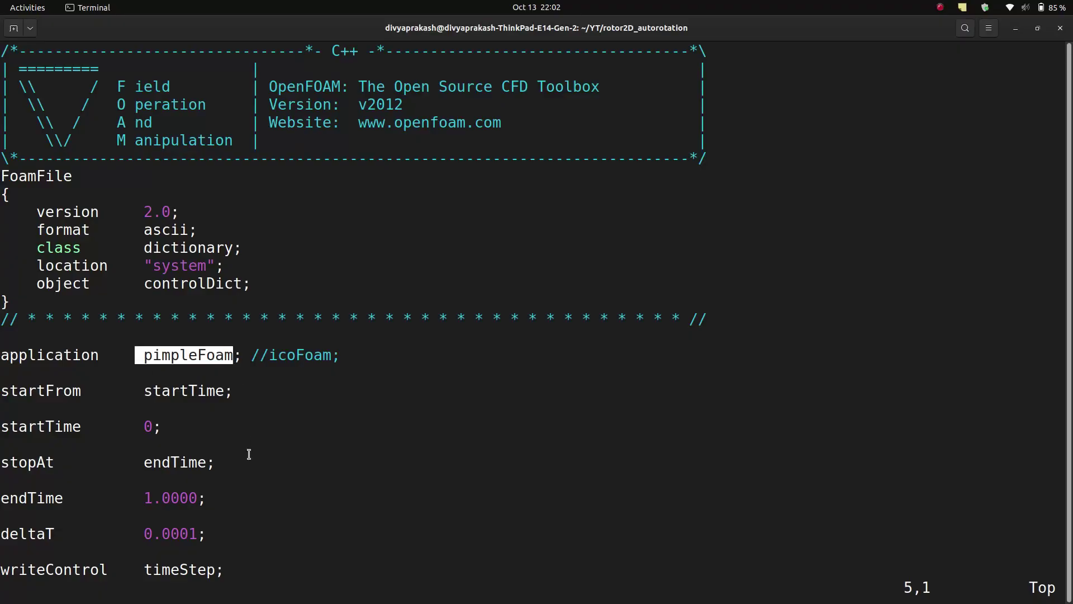
Step: Examine the endTime, deltaT and writeInterval entries in controlDict
{"action": "key", "text": "j"}
{"action": "key", "text": "j"}
{"action": "key", "text": "j"}
{"action": "key", "text": "j"}
{"action": "key", "text": "j"}
{"action": "key", "text": "j"}
{"action": "key", "text": "j"}
{"action": "key", "text": "j"}
{"action": "key", "text": "j"}
{"action": "key", "text": "j"}
{"action": "key", "text": "j"}
{"action": "key", "text": "j"}
{"action": "key", "text": "j"}
{"action": "key", "text": "j"}
{"action": "key", "text": "j"}
{"action": "key", "text": "j"}
{"action": "key", "text": "j"}
{"action": "key", "text": "j"}
{"action": "key", "text": "j"}
{"action": "key", "text": "j"}
{"action": "key", "text": "j"}
{"action": "key", "text": "j"}
{"action": "key", "text": "j"}
{"action": "key", "text": "j"}
{"action": "key", "text": "j"}
{"action": "key", "text": "j"}
{"action": "key", "text": "j"}
{"action": "key", "text": "j"}
{"action": "key", "text": "j"}
{"action": "key", "text": "j"}
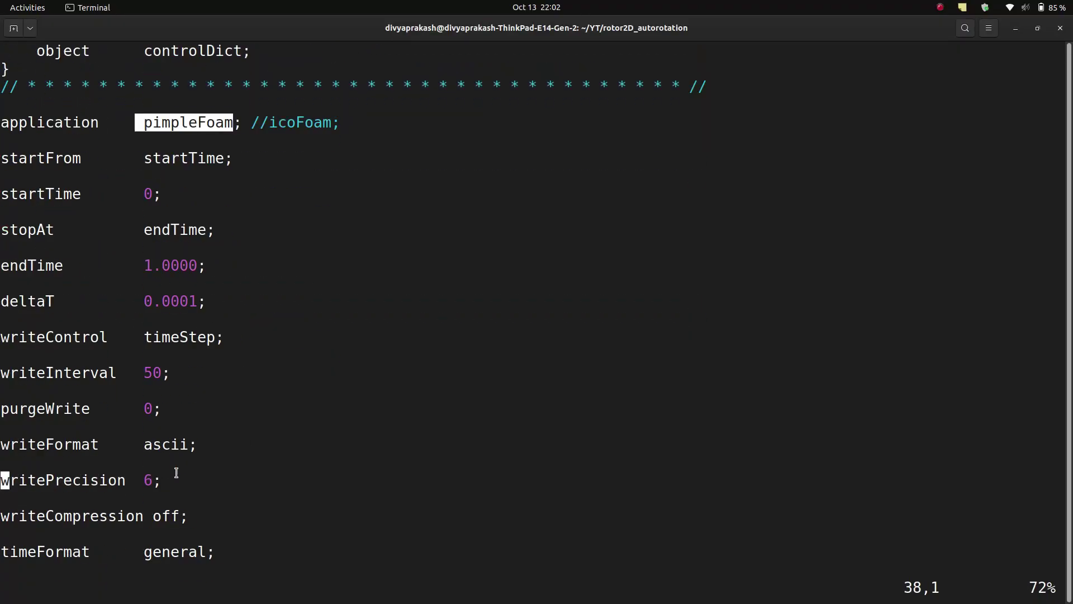
{"action": "key", "text": "j"}
{"action": "left_click", "coordinate": [144, 241]}
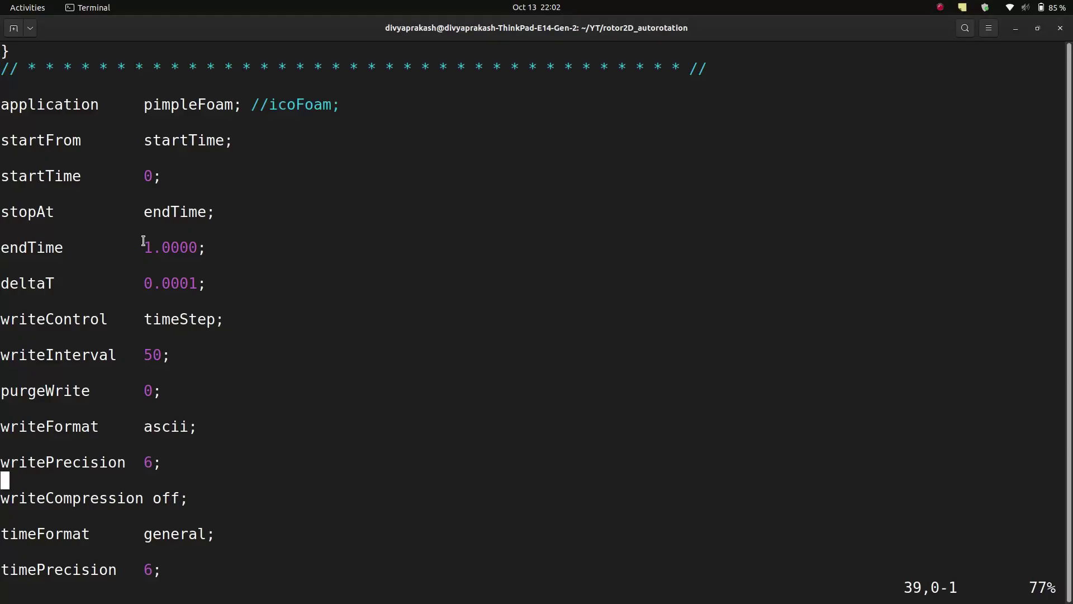
{"action": "left_click_drag", "start_coordinate": [143, 241], "coordinate": [210, 241]}
{"action": "double_click", "coordinate": [203, 283]}
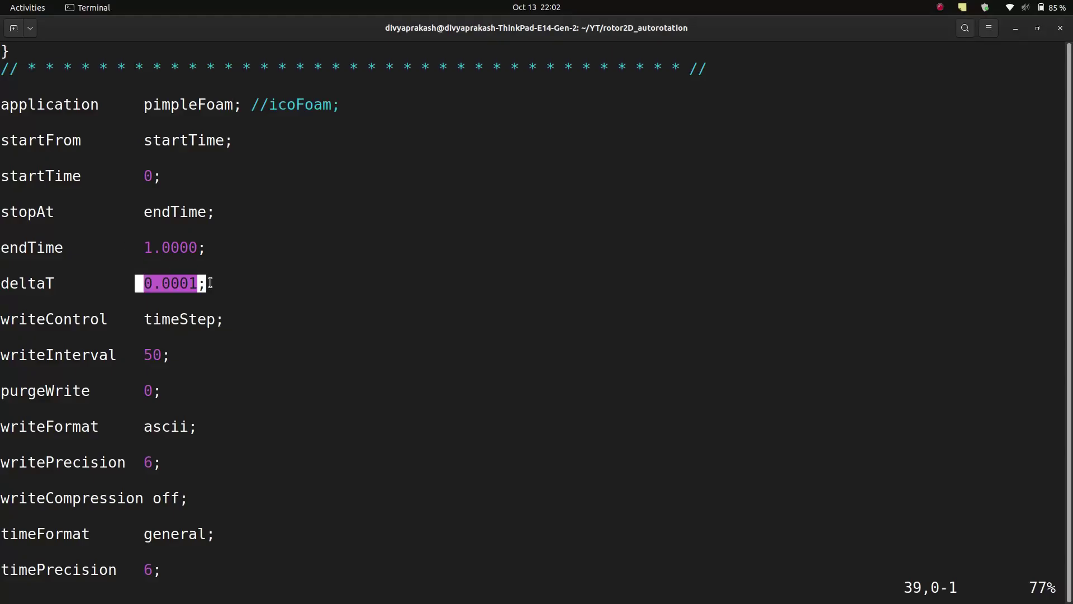
{"action": "left_click_drag", "start_coordinate": [144, 352], "coordinate": [179, 349]}
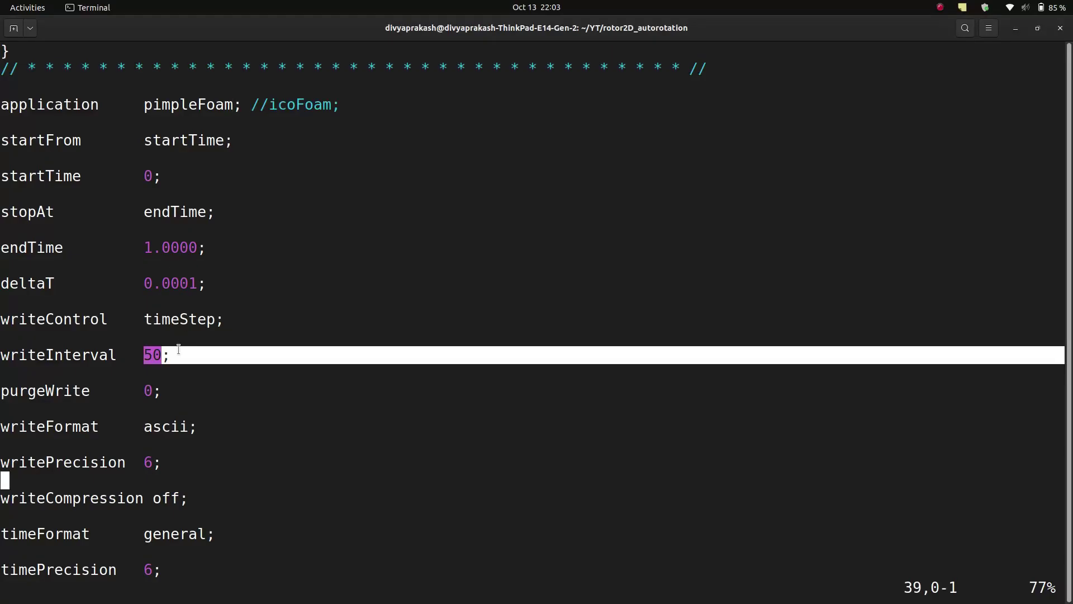
{"action": "scroll", "coordinate": [179, 350], "scroll_direction": "down", "scroll_amount": 3}
Step: Quit controlDict without changes, run pimpleFoam in the case directory, and examine the 6-DoF rigid body motion report in its log
{"action": "type", "text": ":q"}
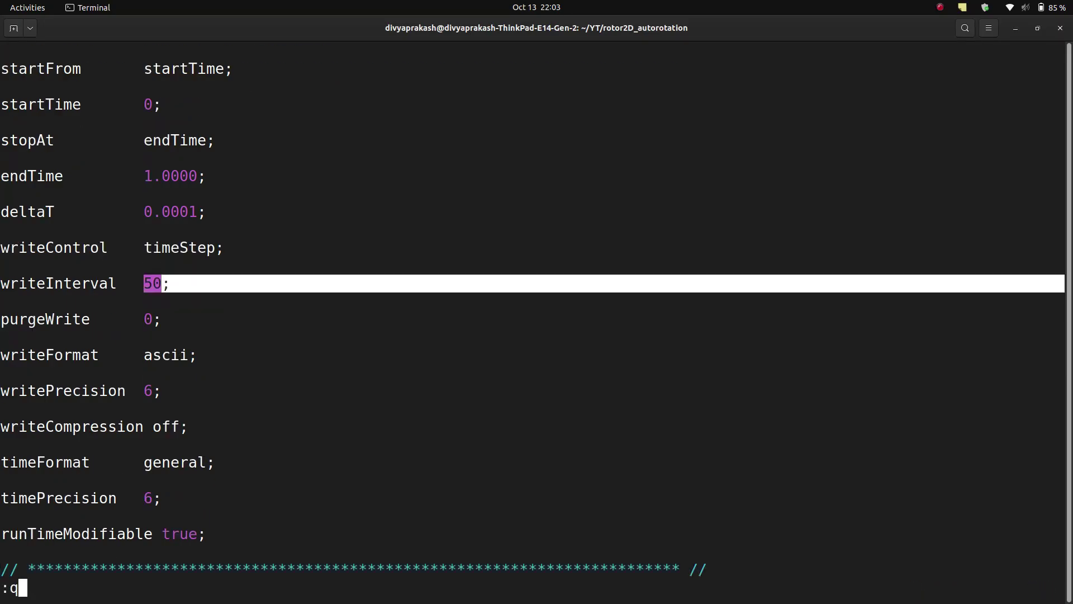
{"action": "key", "text": "Return"}
{"action": "type", "text": "pimpleFoam"}
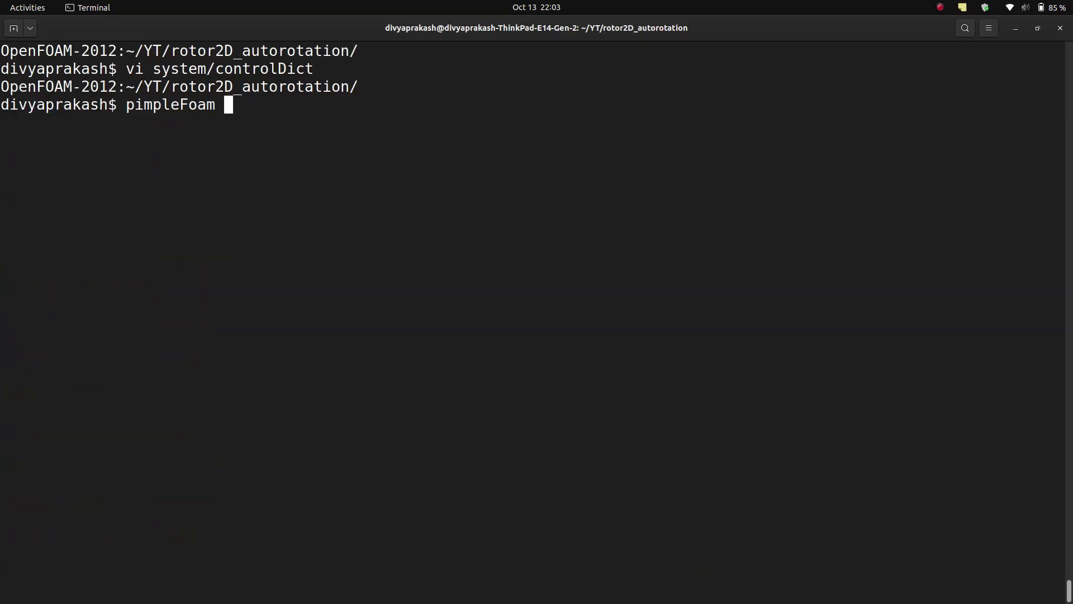
{"action": "key", "text": "BackSpace"}
{"action": "key", "text": "BackSpace"}
{"action": "key", "text": "BackSpace"}
{"action": "key", "text": "BackSpace"}
{"action": "key", "text": "BackSpace"}
{"action": "key", "text": "BackSpace"}
{"action": "key", "text": "BackSpace"}
{"action": "key", "text": "BackSpace"}
{"action": "key", "text": "BackSpace"}
{"action": "key", "text": "BackSpace"}
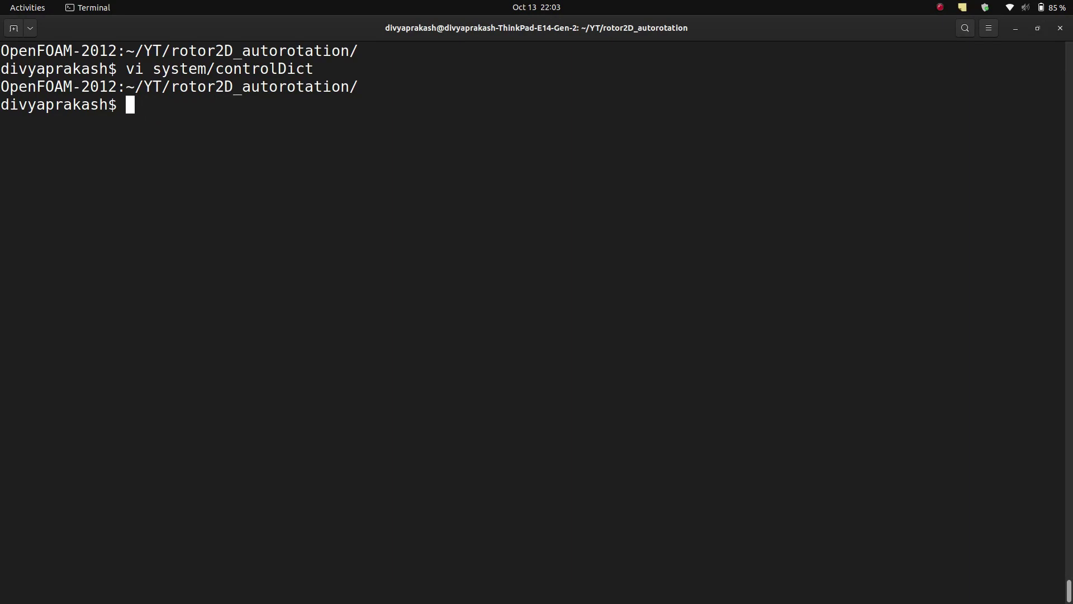
{"action": "type", "text": "pimpleFoam"}
{"action": "key", "text": "Return"}
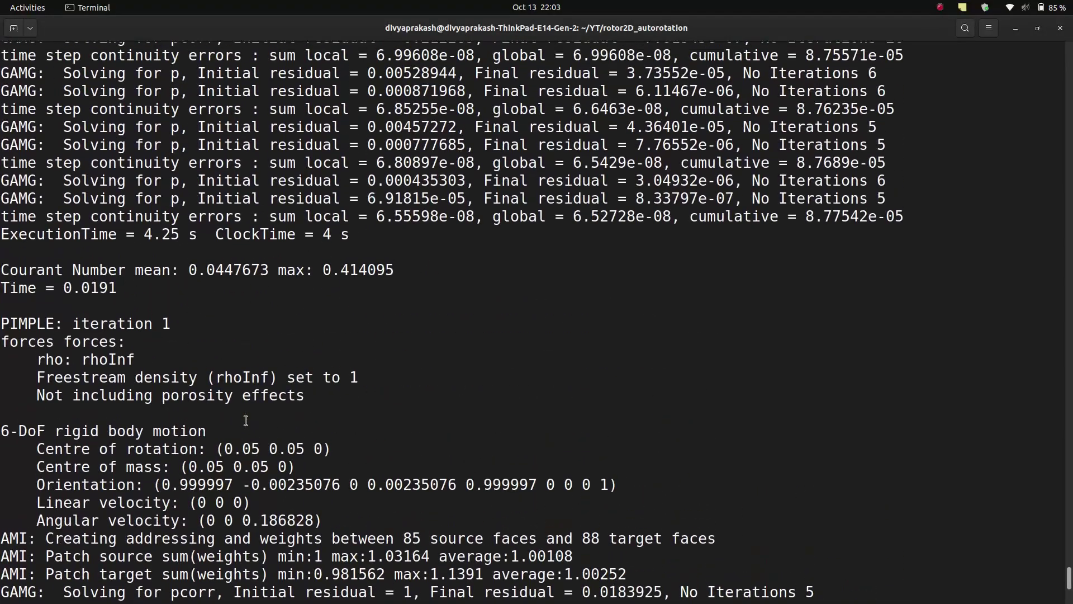
{"action": "scroll", "coordinate": [223, 447], "scroll_direction": "up", "scroll_amount": 2}
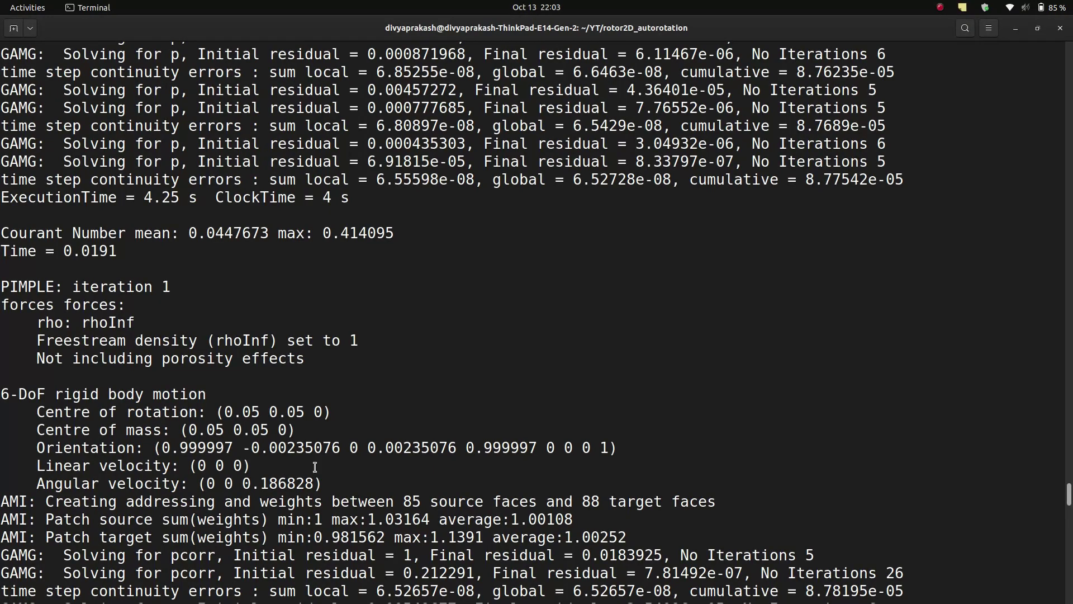
Step: Open a new terminal tab in the case directory and open constant/dynamicMeshDict in vi
{"action": "right_click", "coordinate": [491, 411]}
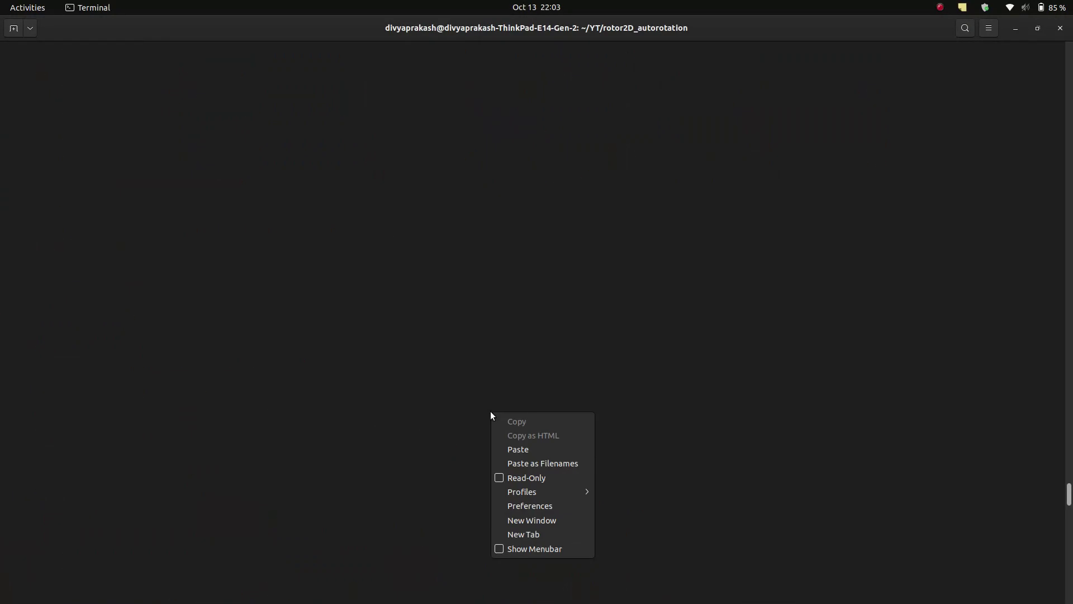
{"action": "left_click", "coordinate": [527, 534]}
{"action": "type", "text": "vi system/"}
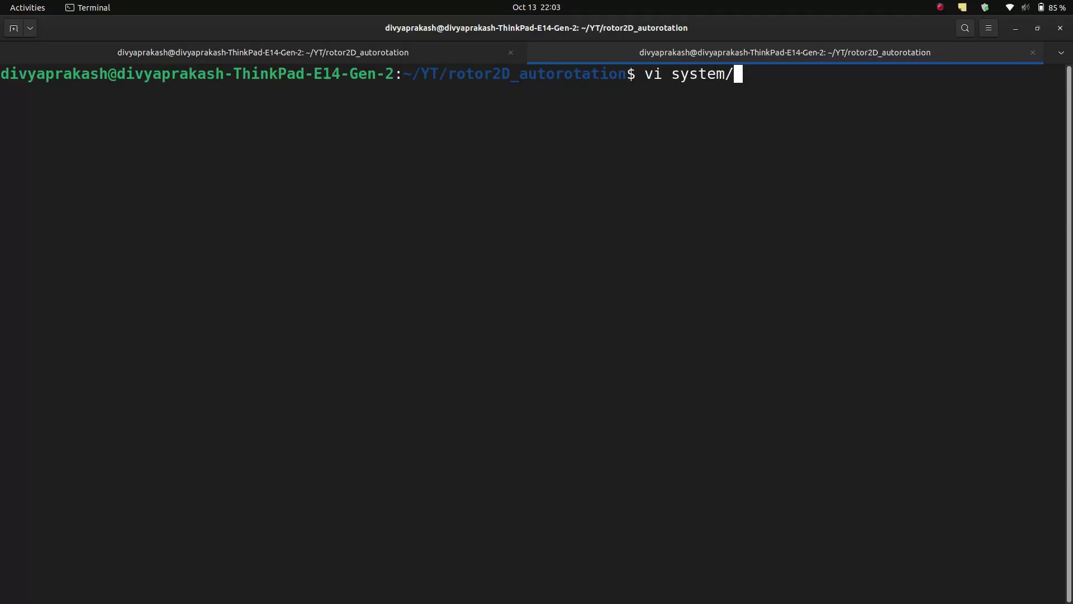
{"action": "key", "text": "BackSpace"}
{"action": "key", "text": "BackSpace"}
{"action": "key", "text": "BackSpace"}
{"action": "key", "text": "BackSpace"}
{"action": "key", "text": "BackSpace"}
{"action": "key", "text": "BackSpace"}
{"action": "key", "text": "BackSpace"}
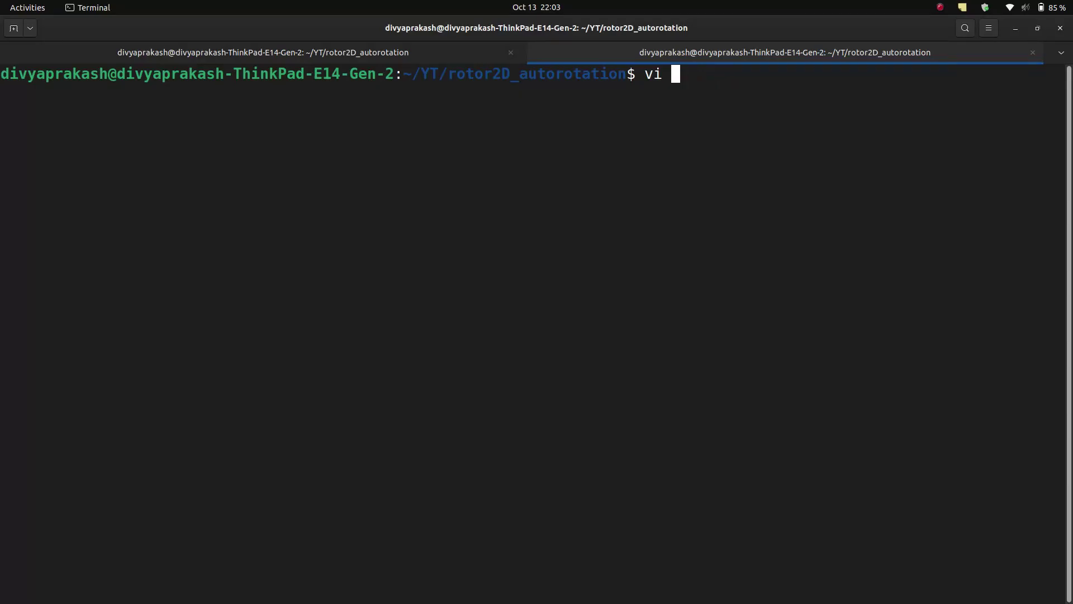
{"action": "type", "text": "constant/dynamicMeshDict\""}
{"action": "key", "text": "Return"}
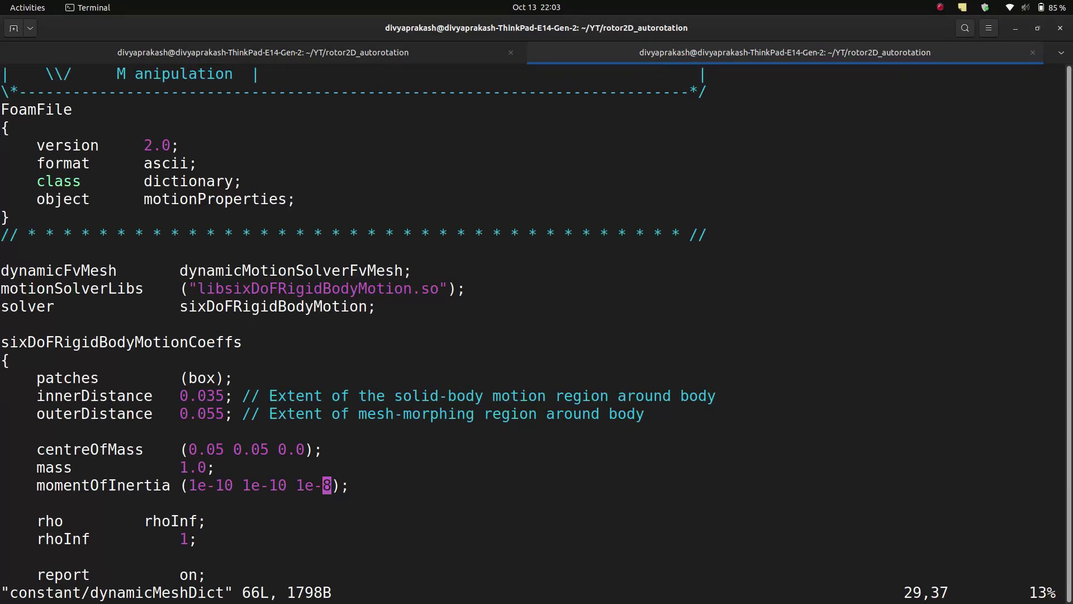
Step: Check the z component of momentOfInertia in dynamicMeshDict, quit vi, and exit the extra terminal session
{"action": "left_click_drag", "start_coordinate": [296, 484], "coordinate": [336, 485]}
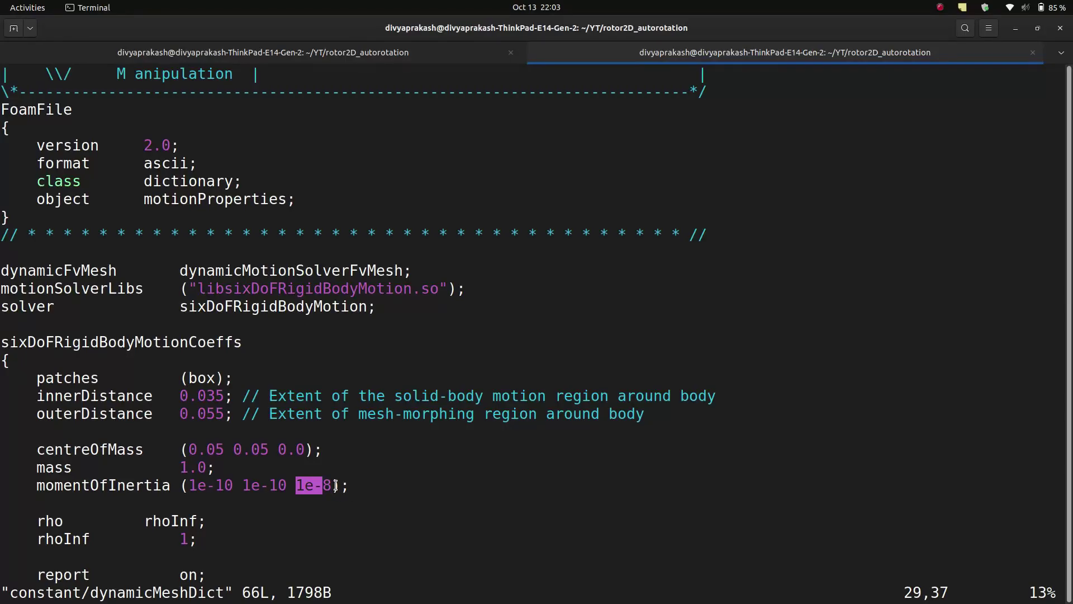
{"action": "type", "text": ":q"}
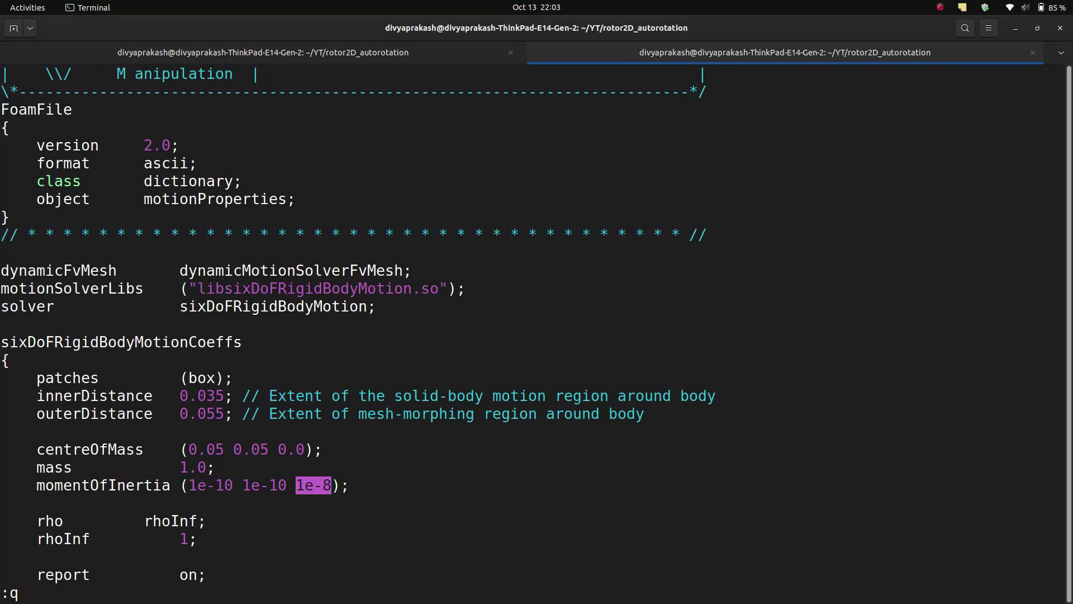
{"action": "key", "text": "Return"}
{"action": "type", "text": "exit"}
{"action": "key", "text": "Return"}
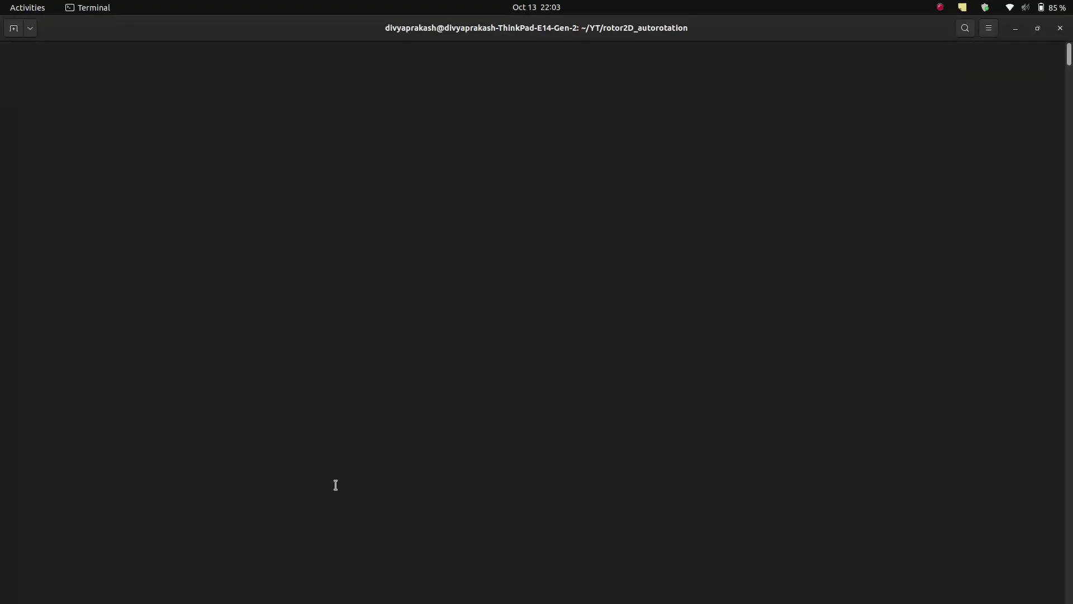
{"action": "key", "text": "alt+Tab"}
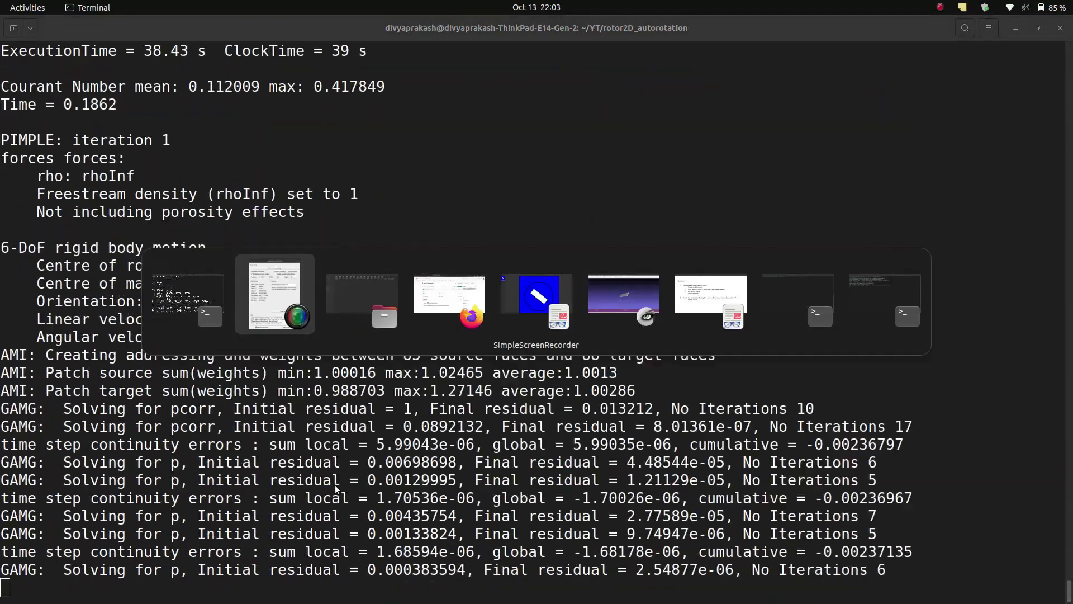
{"action": "left_click", "coordinate": [236, 94]}
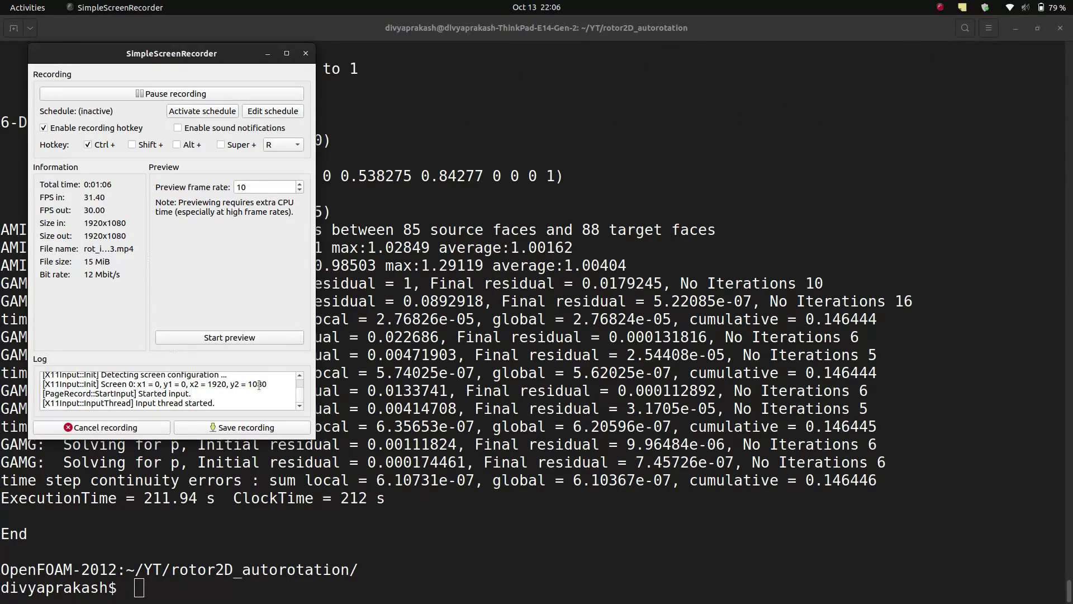
Step: Launch paraFoam from the terminal and load the rotor2D_autorotation.foam case with its internalMesh region
{"action": "left_click", "coordinate": [217, 589]}
{"action": "type", "text": "pa"}
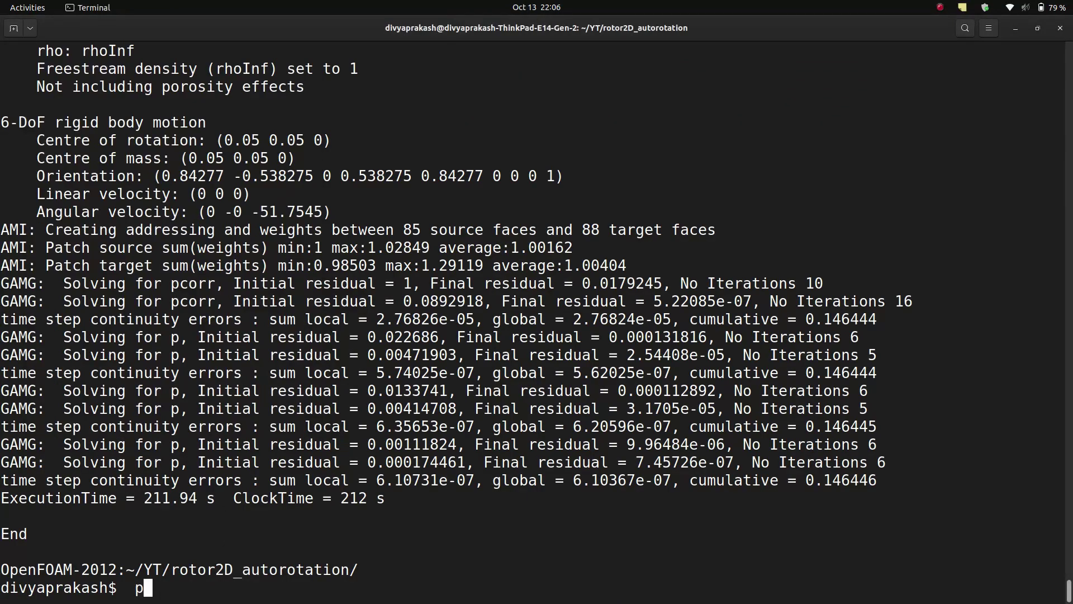
{"action": "key", "text": "BackSpace"}
{"action": "key", "text": "BackSpace"}
{"action": "type", "text": "paraFoam"}
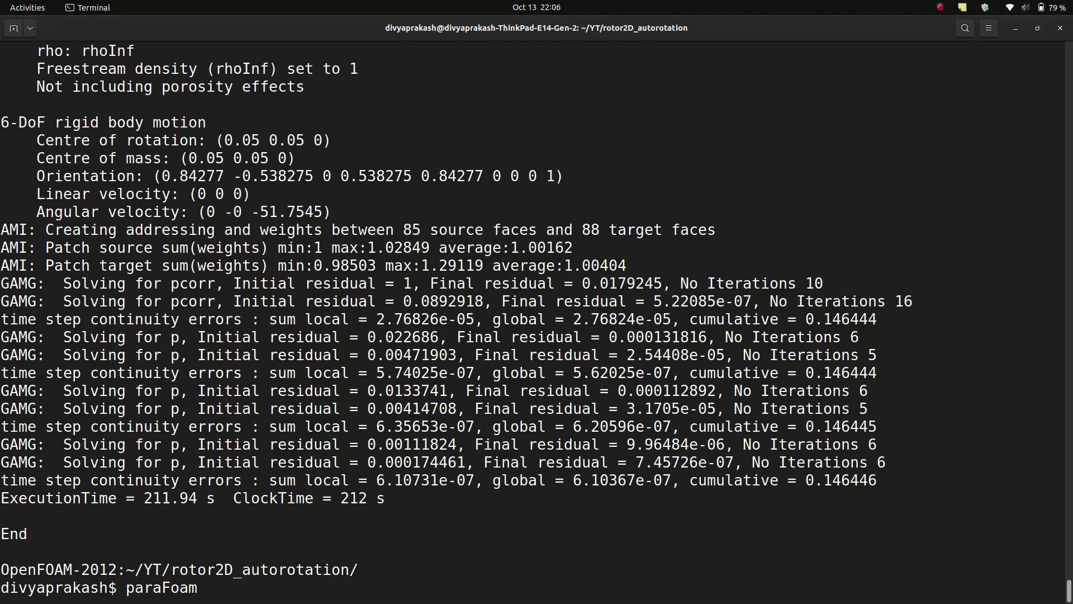
{"action": "key", "text": "Return"}
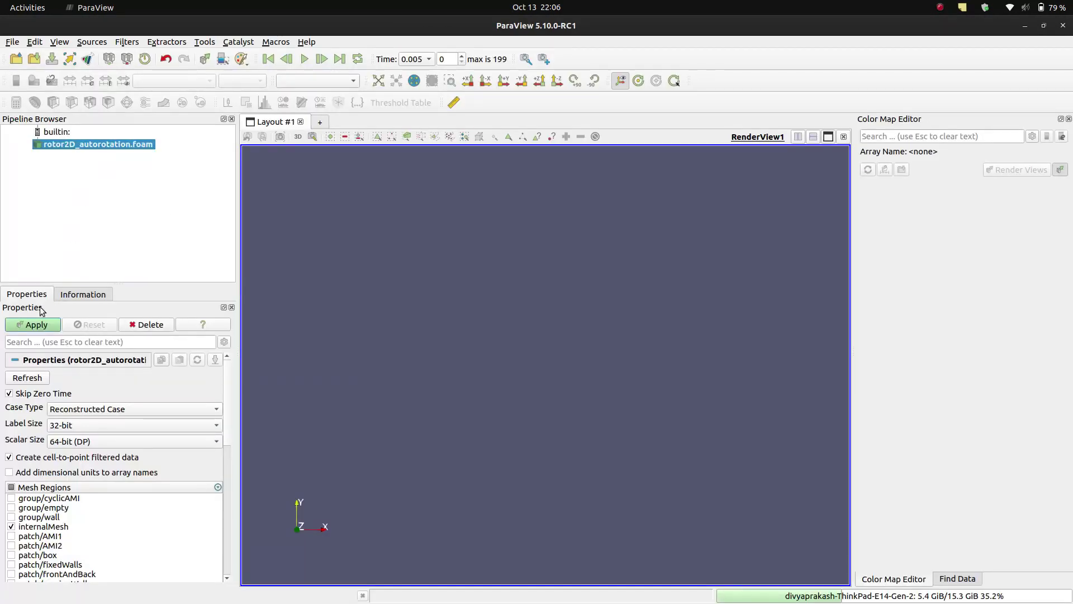
{"action": "left_click", "coordinate": [30, 324]}
Step: Show the mesh as Surface With Edges coloured by U magnitude and play the animation through to time 1
{"action": "left_click", "coordinate": [335, 82]}
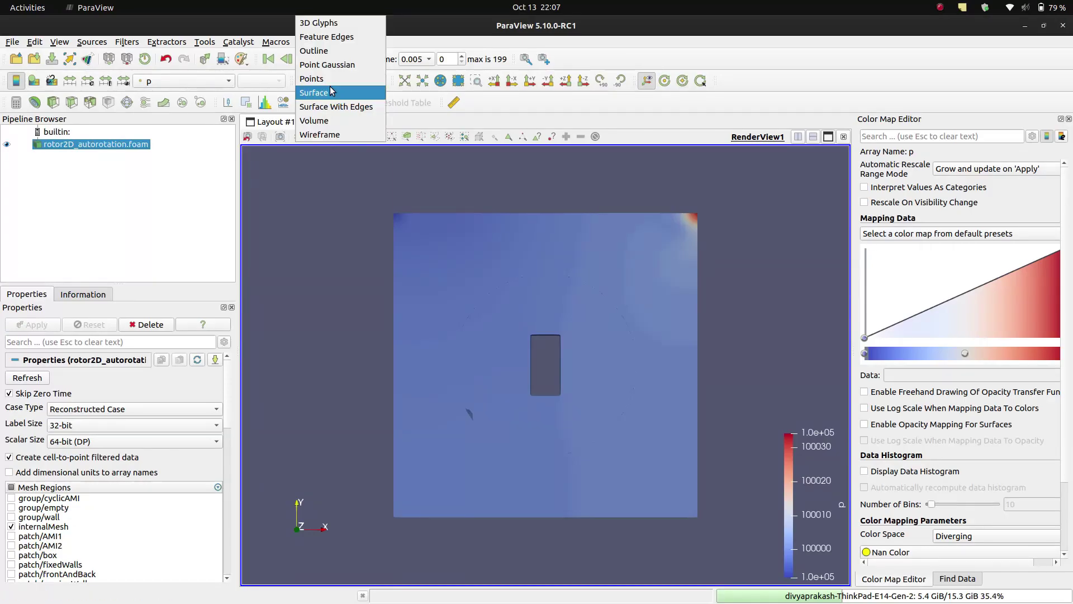
{"action": "left_click", "coordinate": [350, 107]}
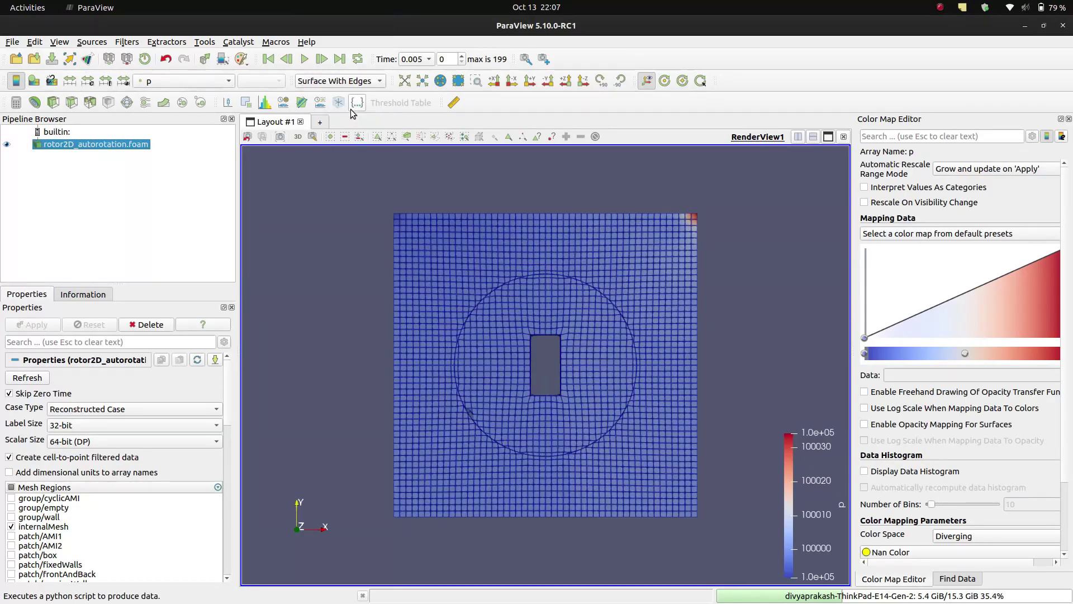
{"action": "left_click", "coordinate": [207, 83]}
{"action": "left_click", "coordinate": [172, 70]}
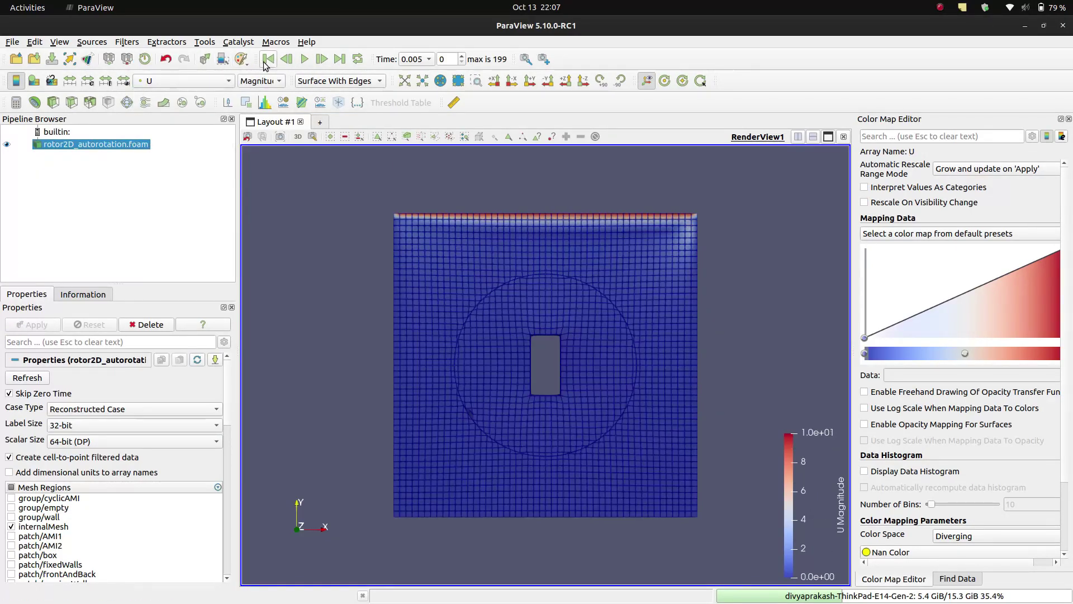
{"action": "left_click", "coordinate": [300, 62]}
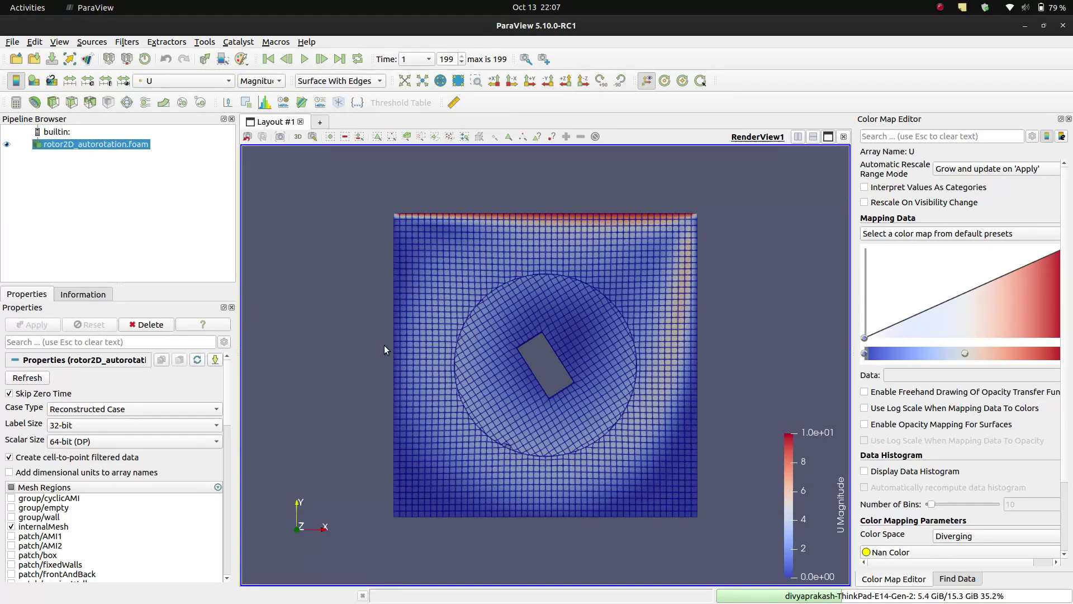
{"action": "key", "text": "alt+Tab"}
{"action": "key", "text": "alt+Tab"}
{"action": "key", "text": "alt+Tab"}
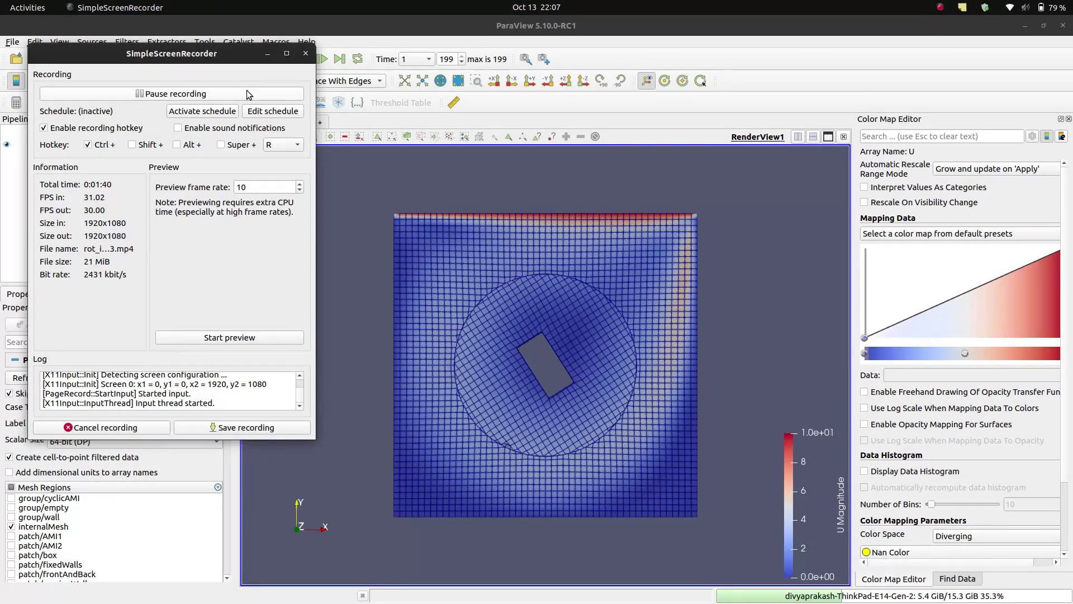